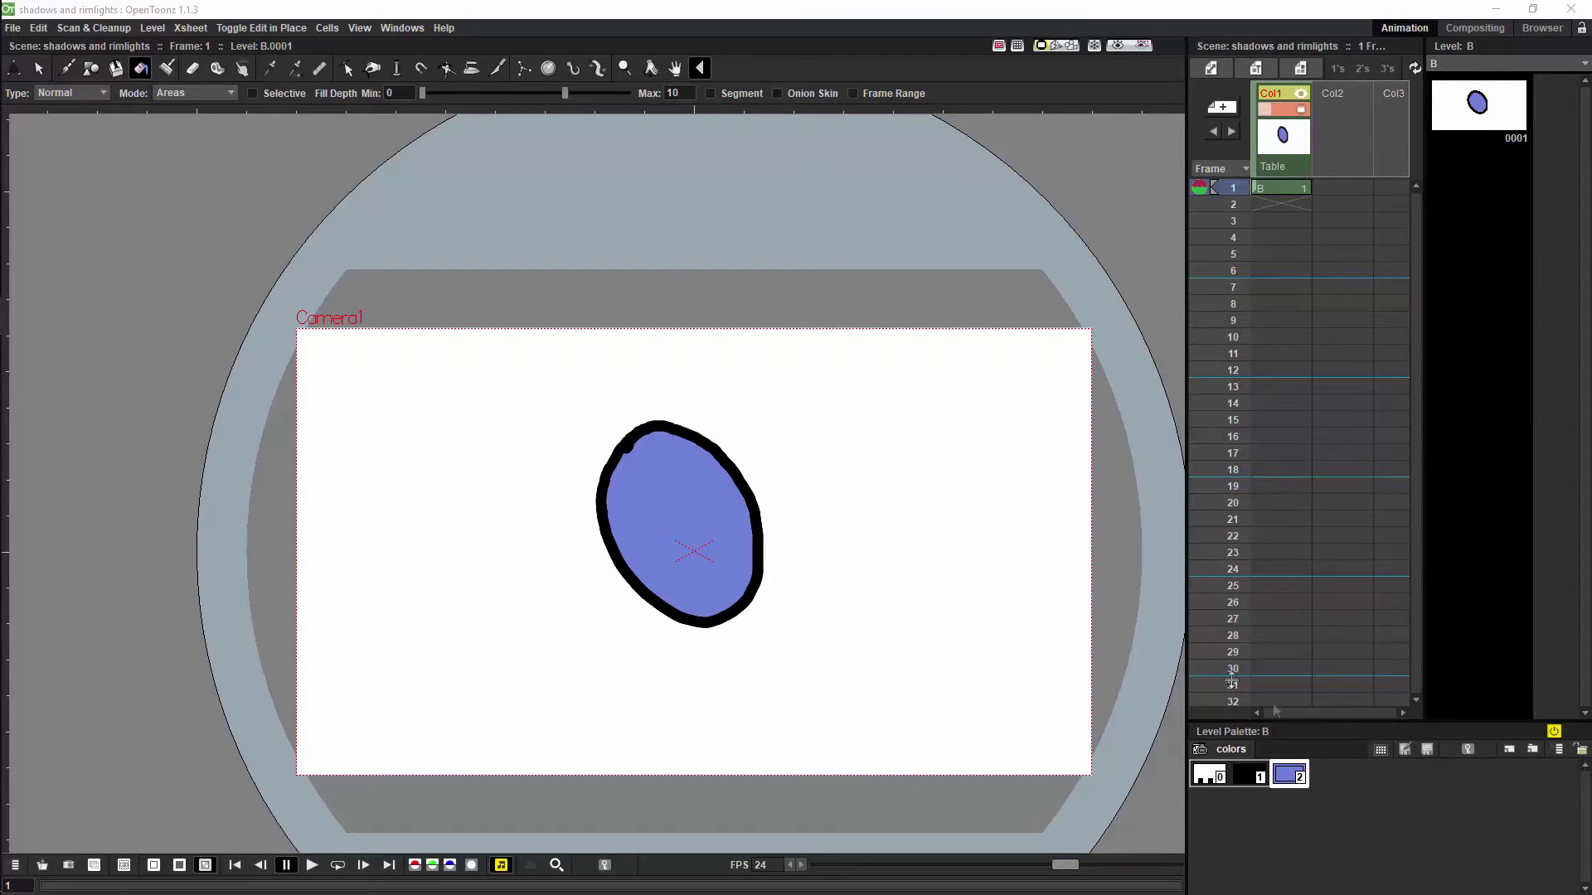
Step: Add a dark blue style (H 228, S 65, V 48) to the level palette
click(1509, 749)
double_click(1327, 777)
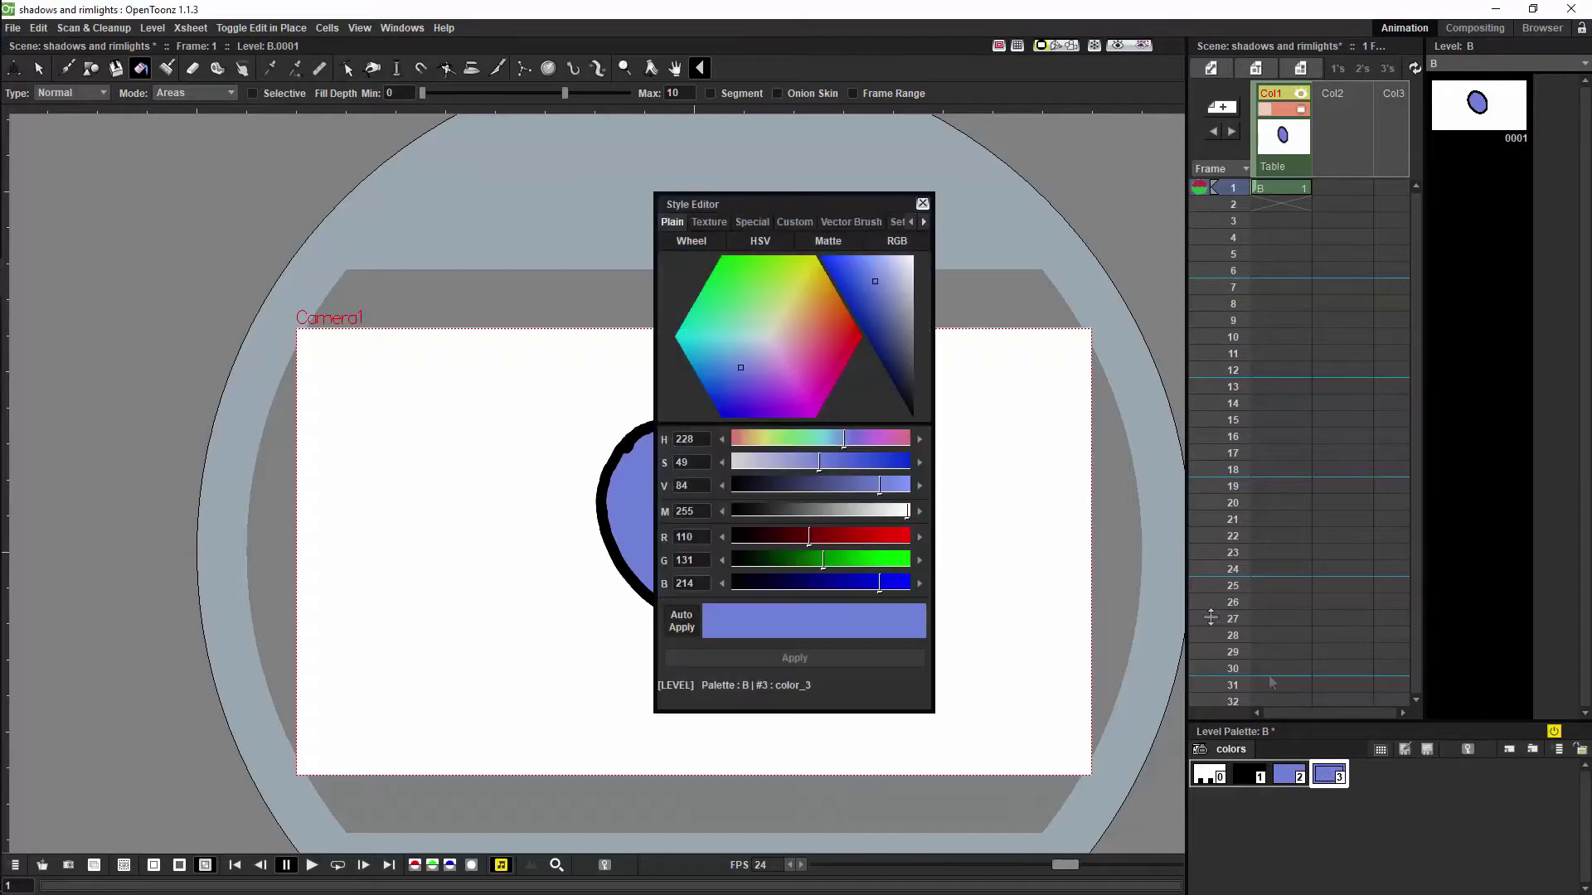
click(888, 341)
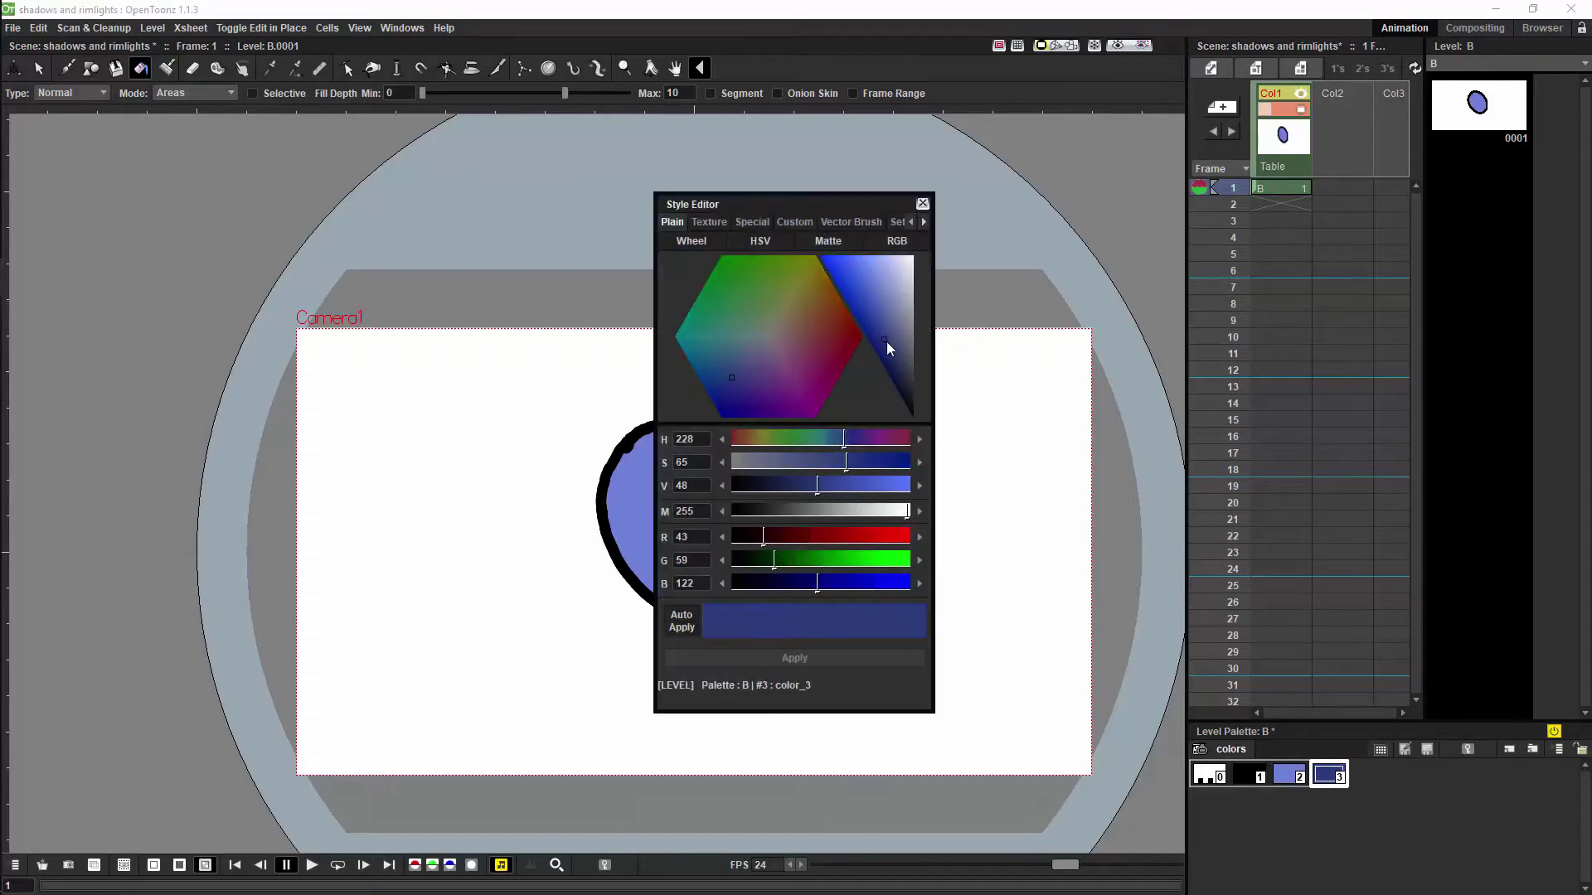
click(923, 203)
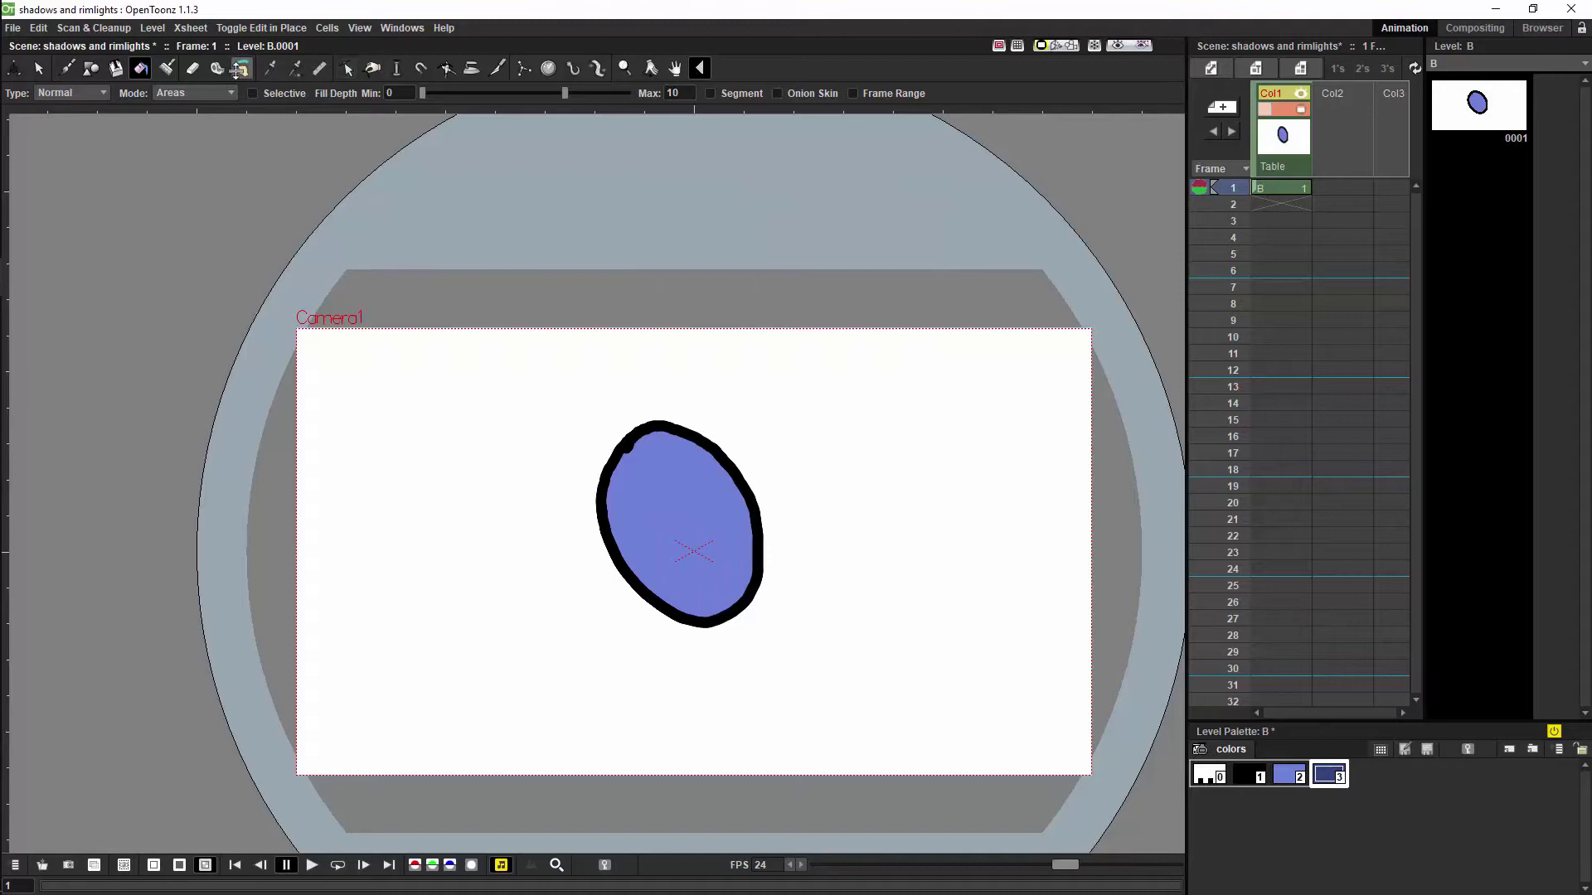
Step: Brush a dark blue shadow along the right inner edge of the blue oval, and undo the strokes
click(73, 67)
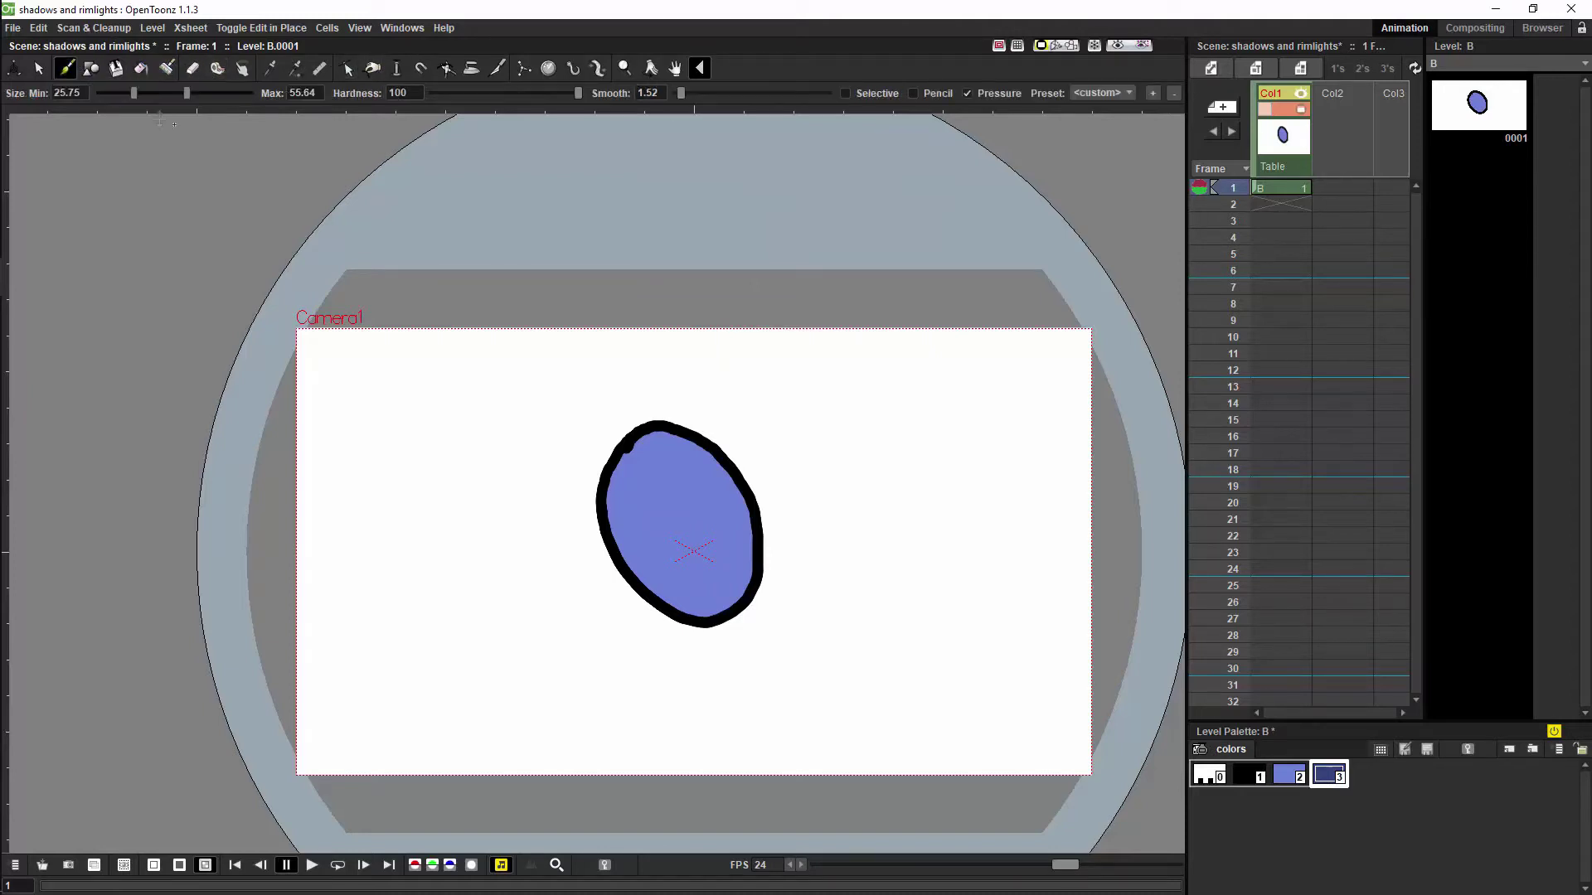
mouse_move(685, 455)
mouse_down()
mouse_move(724, 507)
mouse_move(698, 448)
mouse_move(740, 512)
mouse_move(749, 567)
mouse_move(721, 492)
mouse_move(737, 596)
mouse_move(734, 531)
mouse_move(730, 599)
mouse_up()
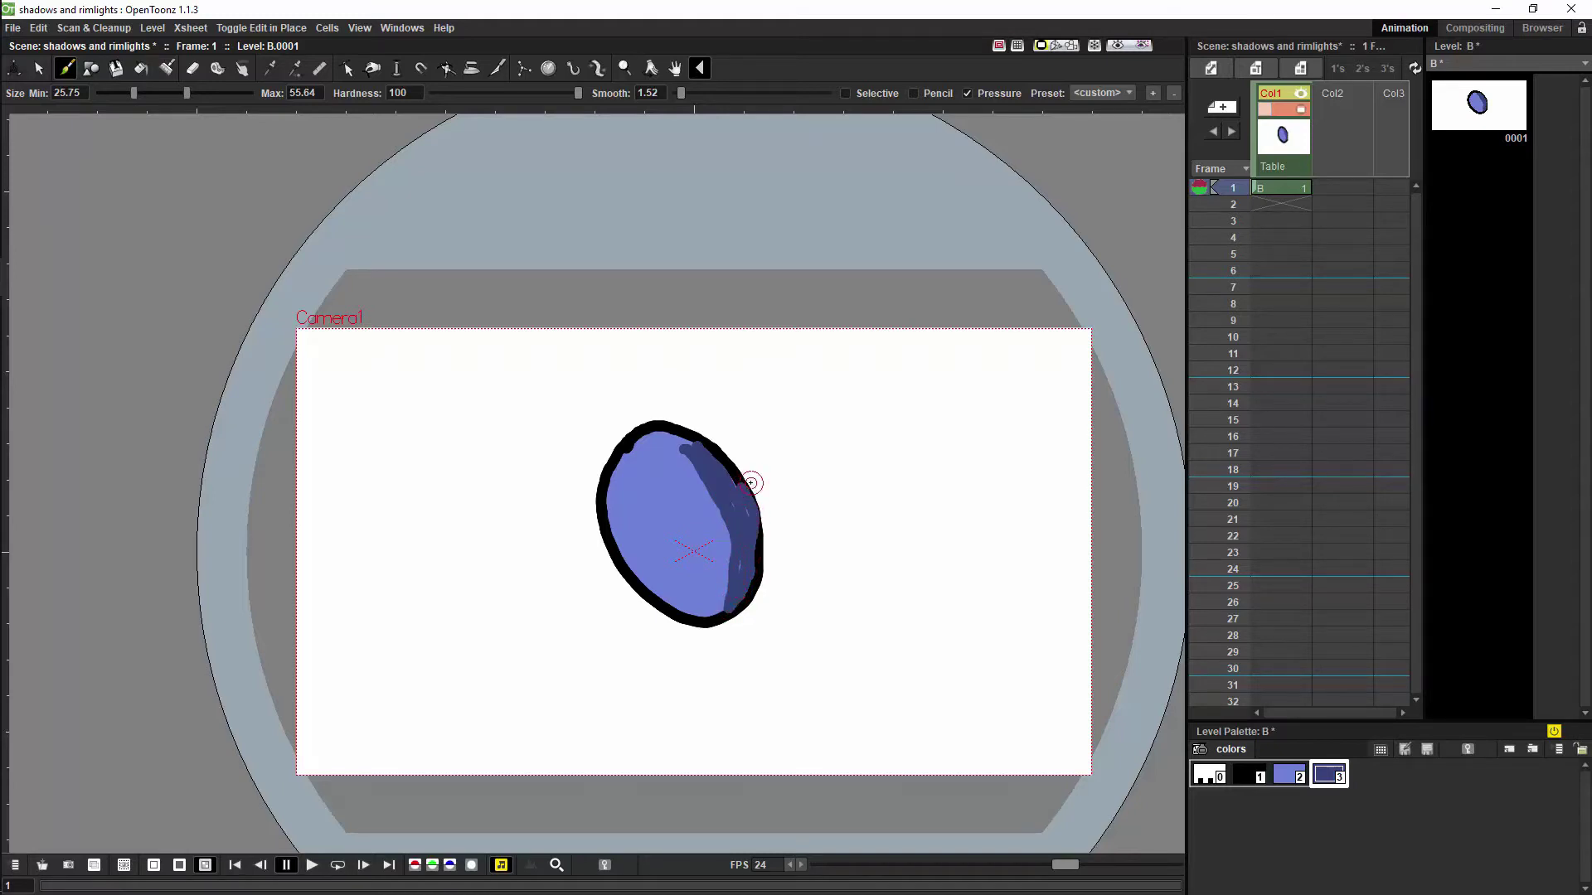
key(ctrl+z)
key(ctrl+z)
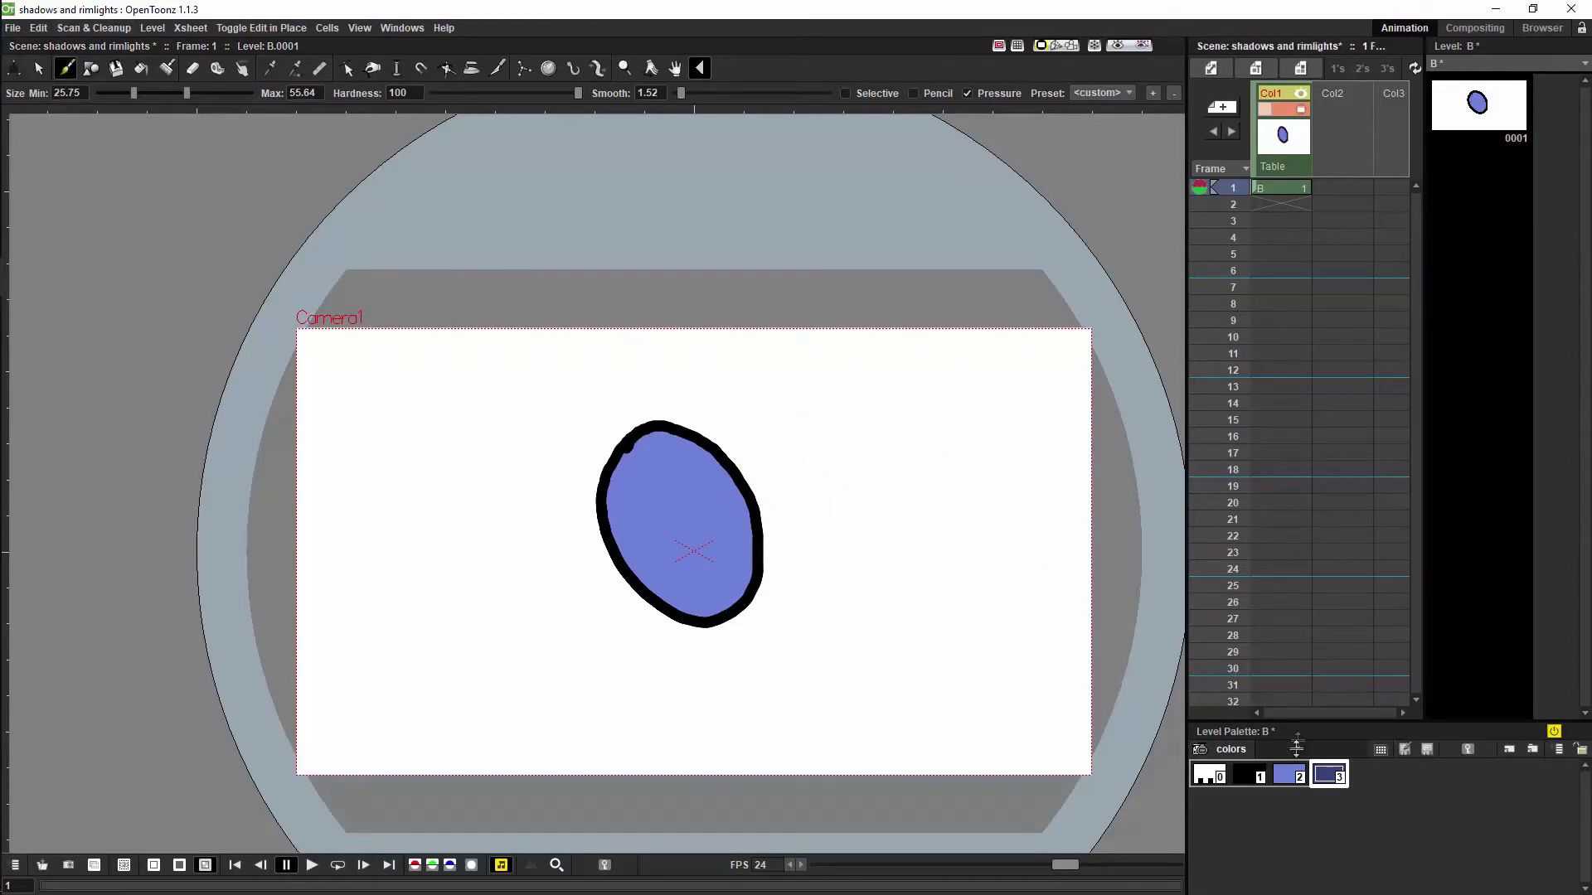
Step: Draw a second black oval outline to the right of the blue one, with a dark blue shadow line curving down inside it
key(1)
mouse_move(926, 384)
mouse_down()
mouse_move(861, 408)
mouse_move(844, 489)
mouse_move(894, 584)
mouse_move(946, 592)
mouse_move(980, 557)
mouse_move(988, 498)
mouse_move(937, 385)
mouse_move(915, 397)
mouse_move(967, 563)
mouse_up()
click(1329, 774)
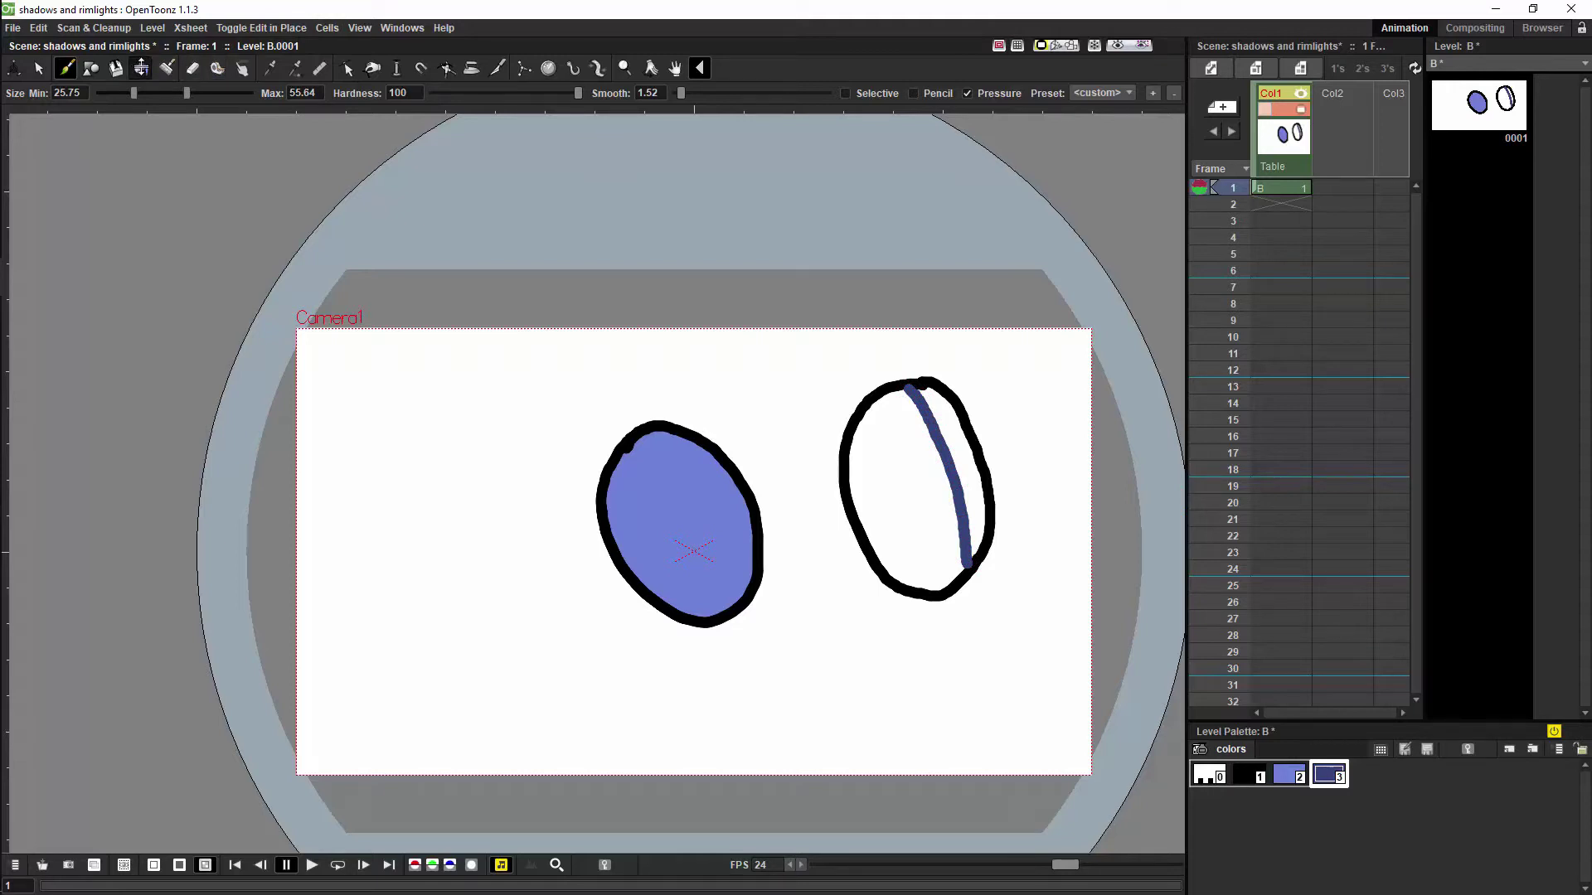
Step: Fill the second oval's narrow right area with dark blue and its remaining area with the lighter blue
click(141, 68)
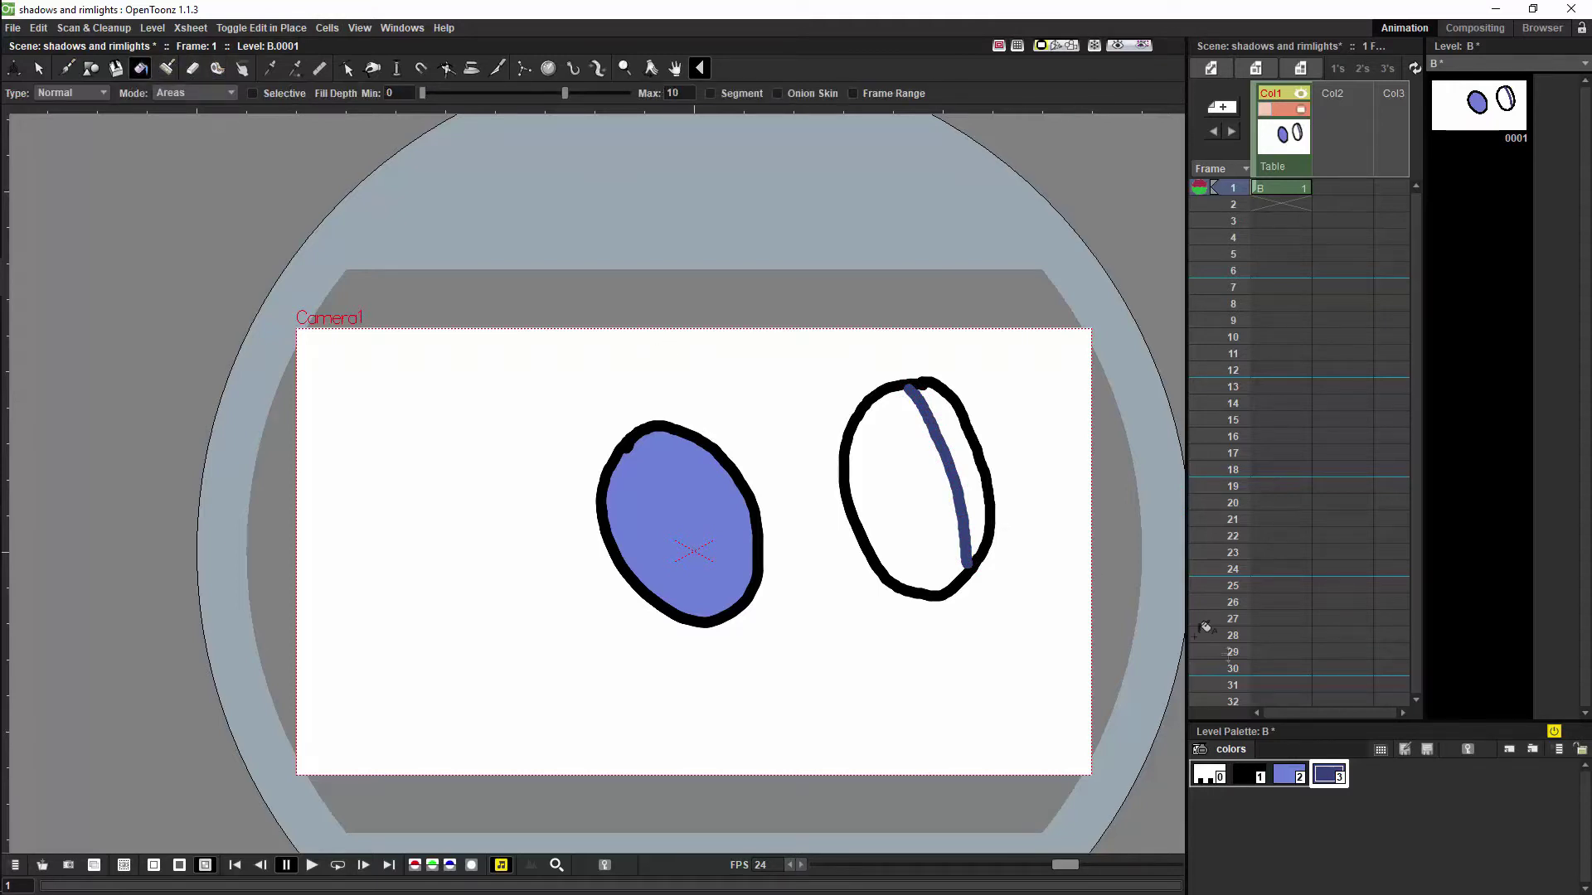
click(971, 472)
click(1289, 775)
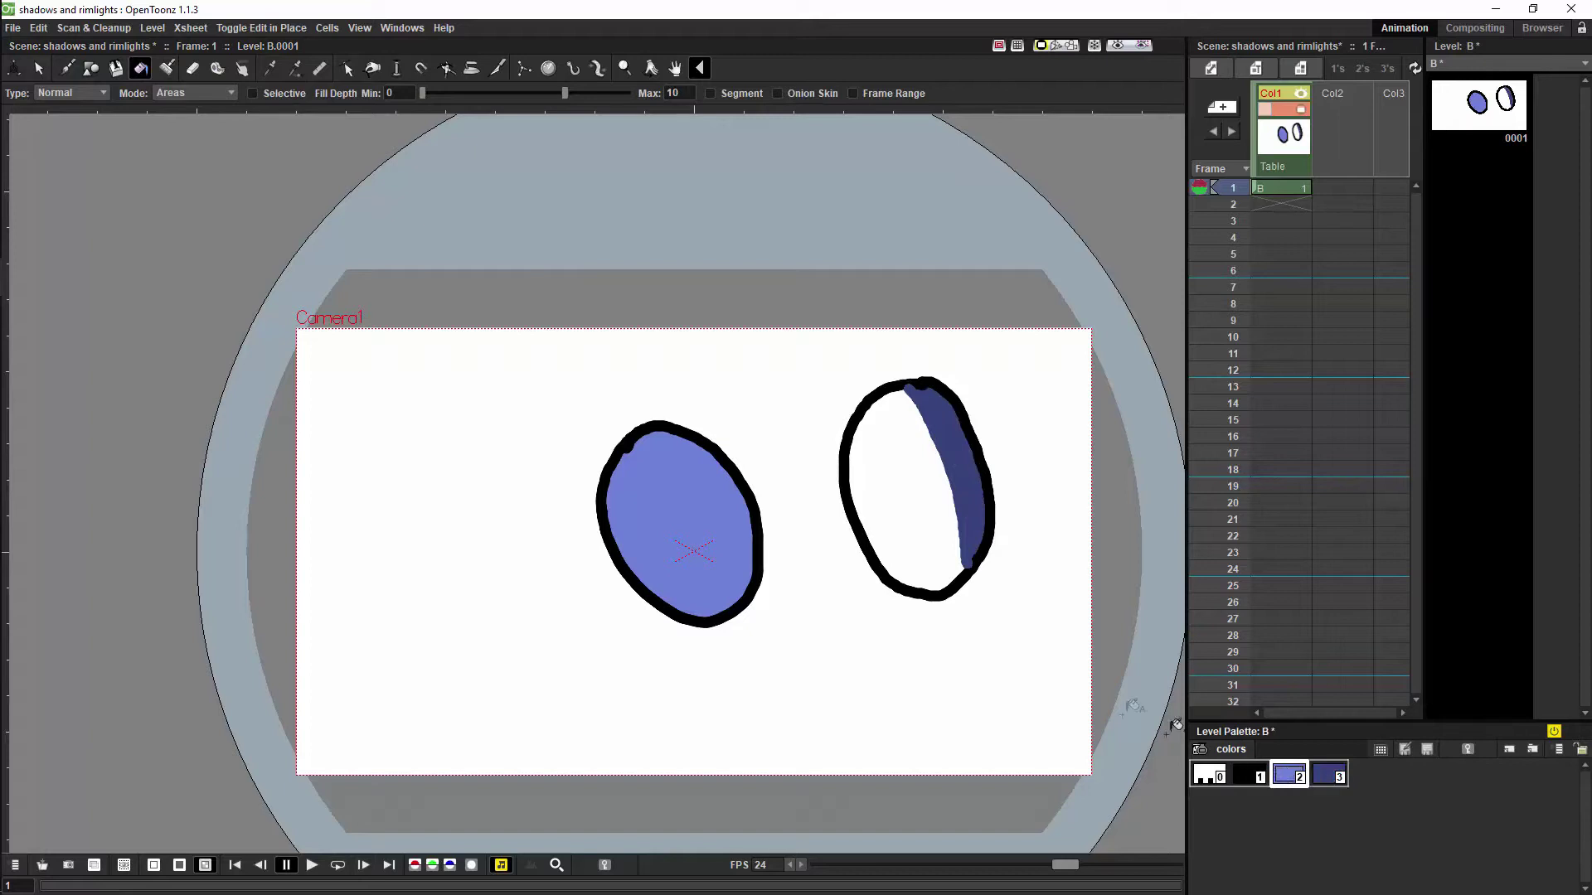
click(912, 455)
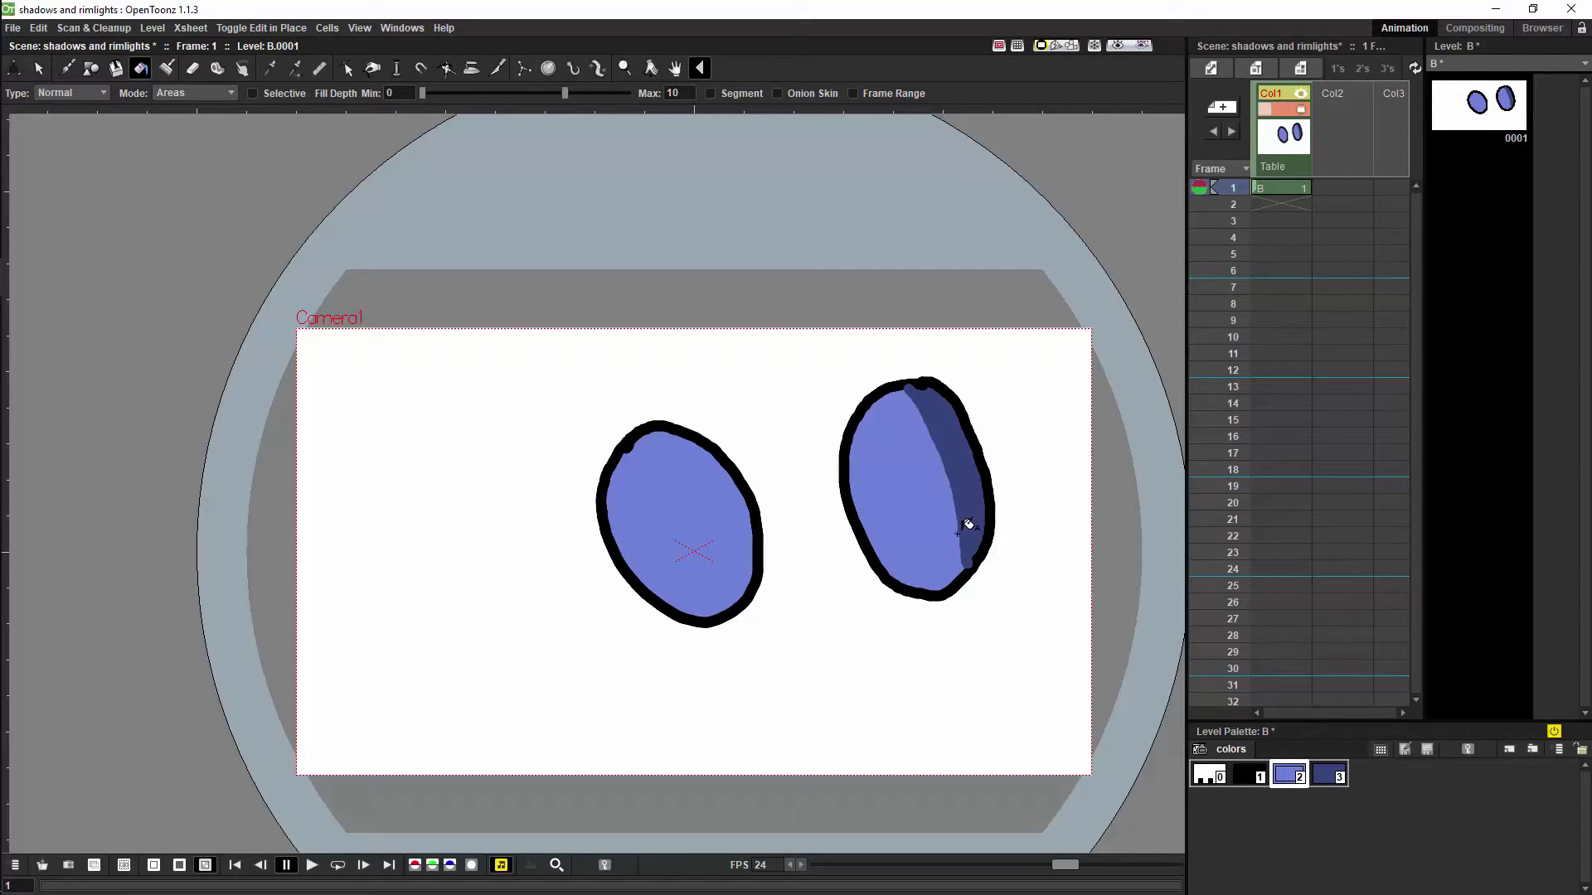
Step: Undo the second oval's fills, shadow line and outline
key(ctrl+z)
key(ctrl+z)
key(ctrl+z)
key(ctrl+z)
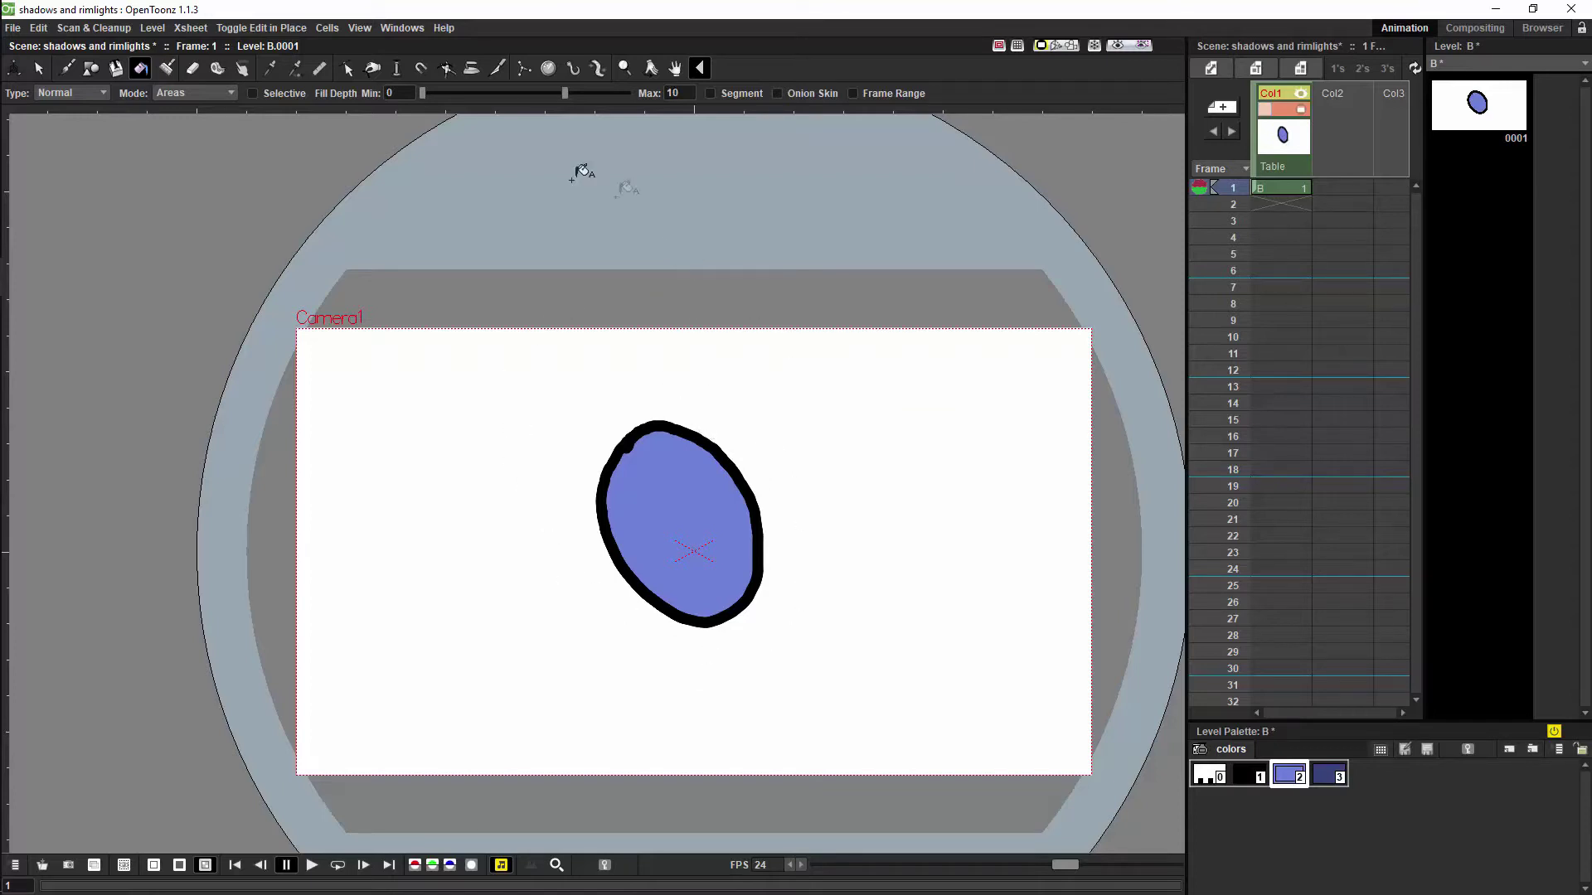
Step: Open the Schematic window and switch it to the FX Schematic
click(396, 30)
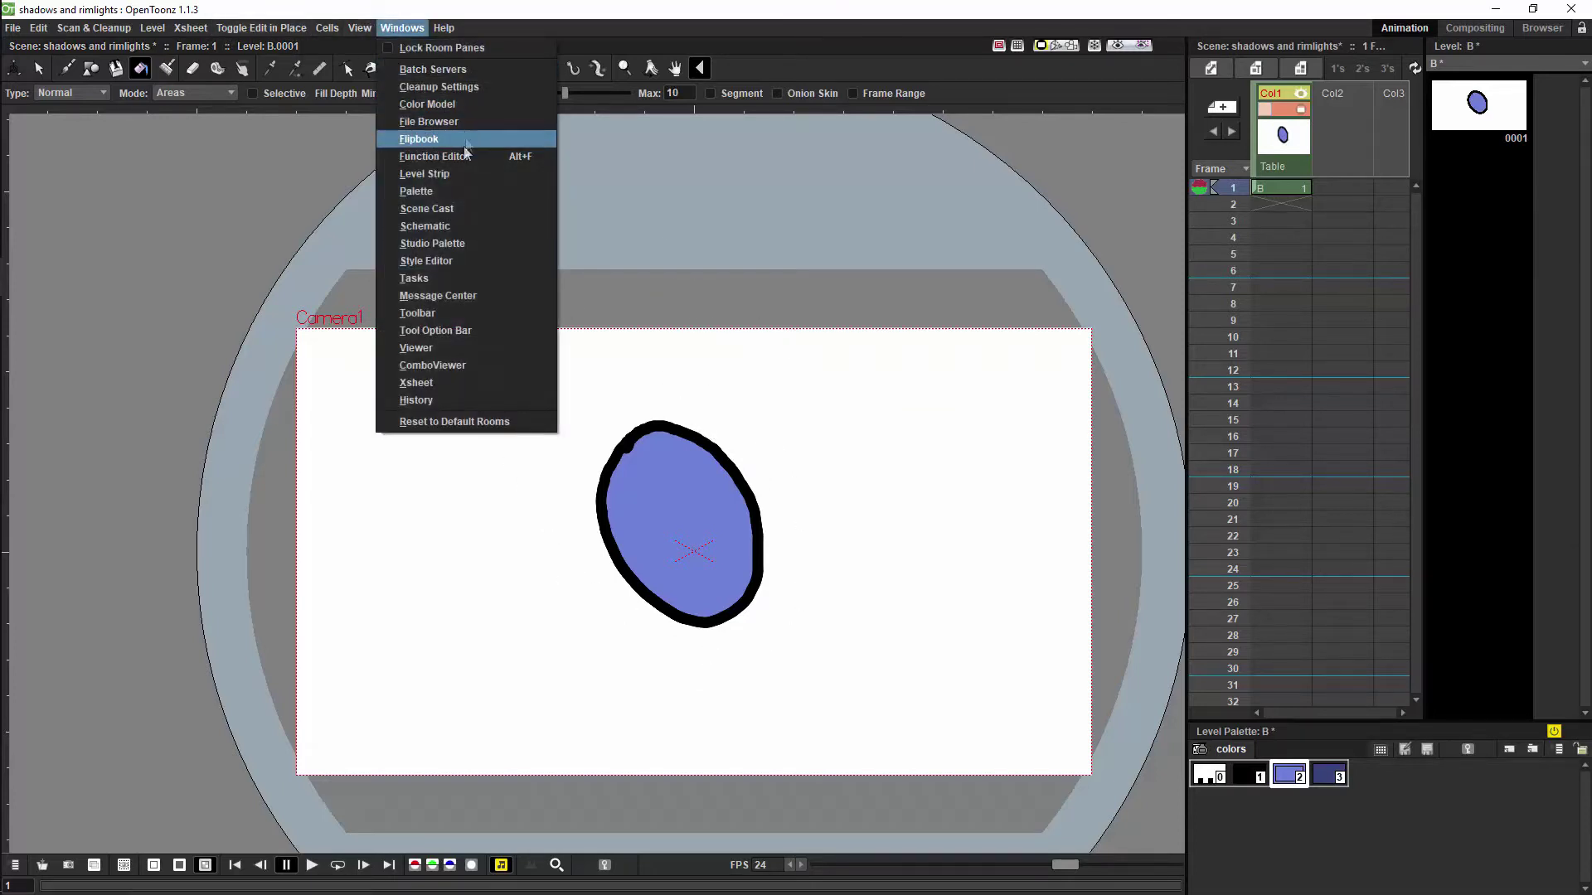
click(441, 226)
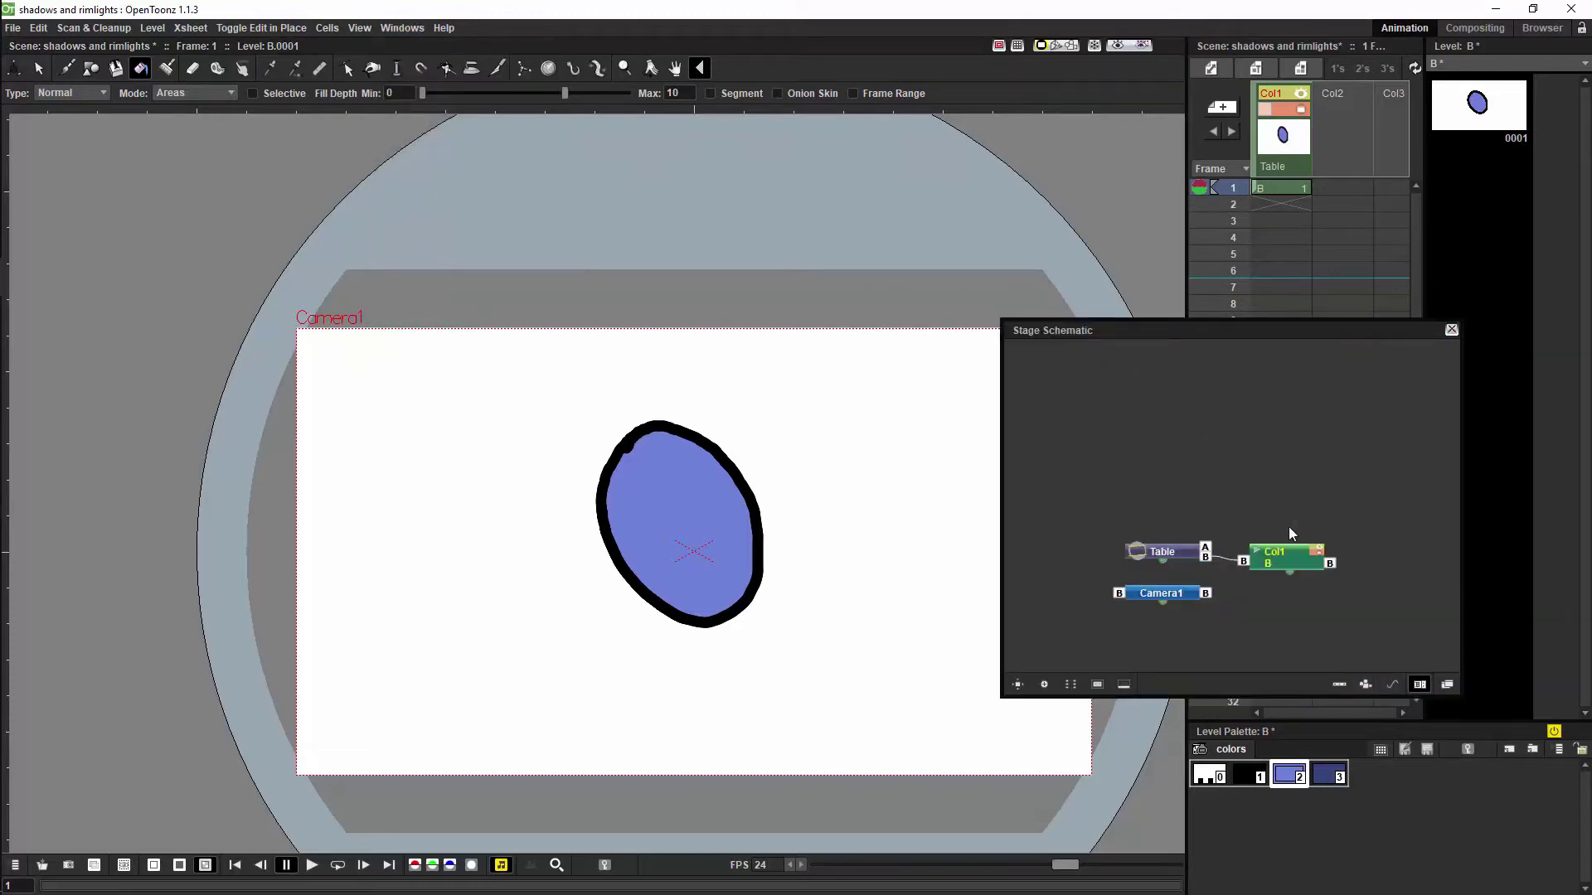
click(1447, 685)
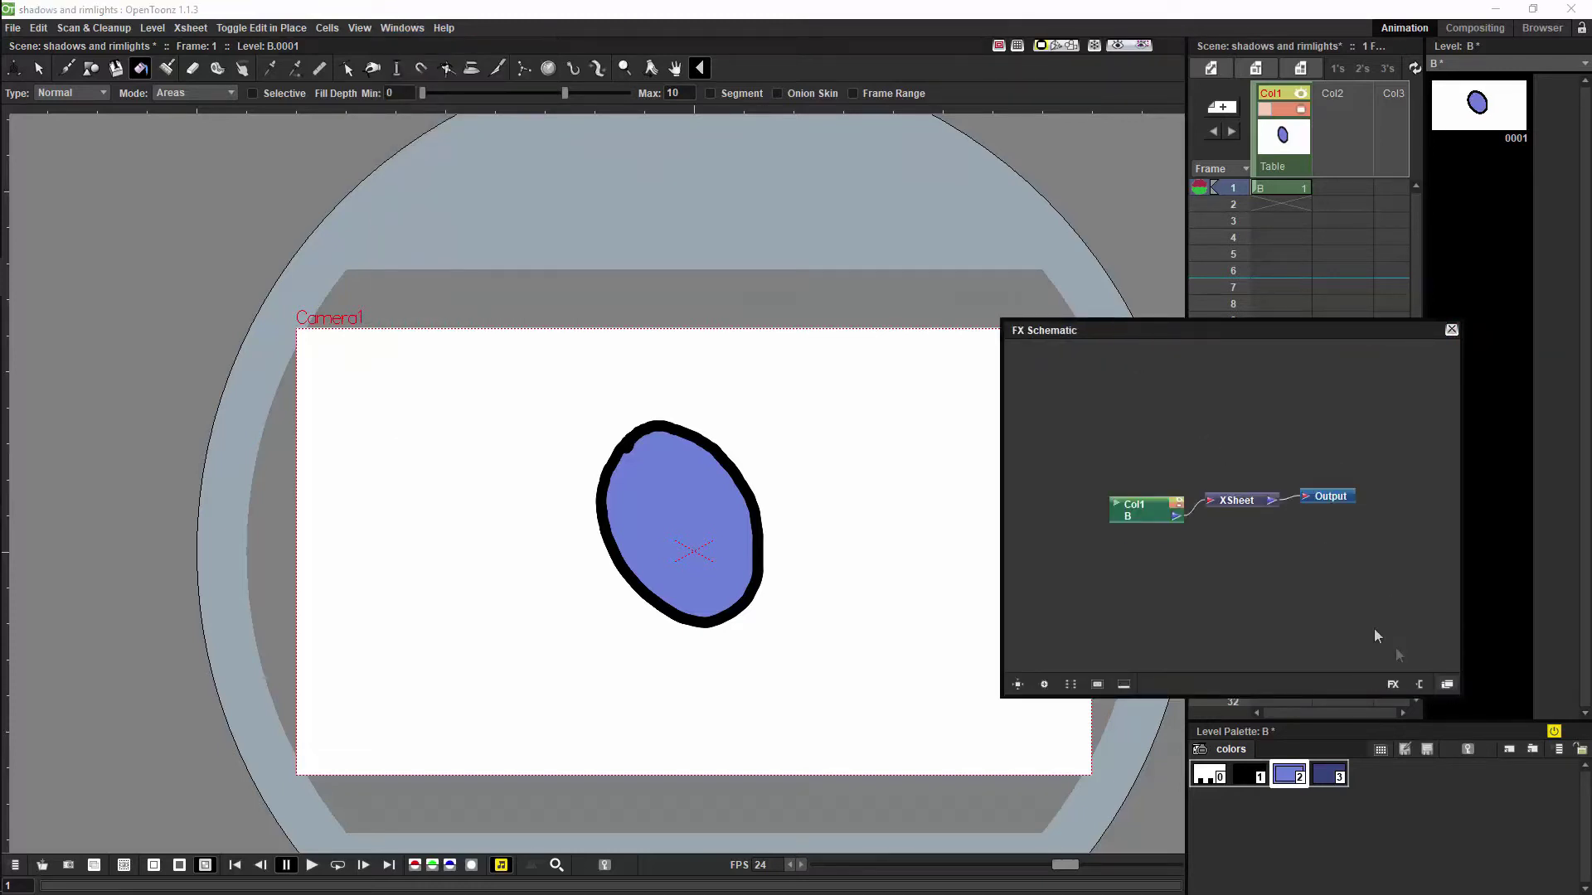
right_click(1218, 554)
mouse_move(1277, 559)
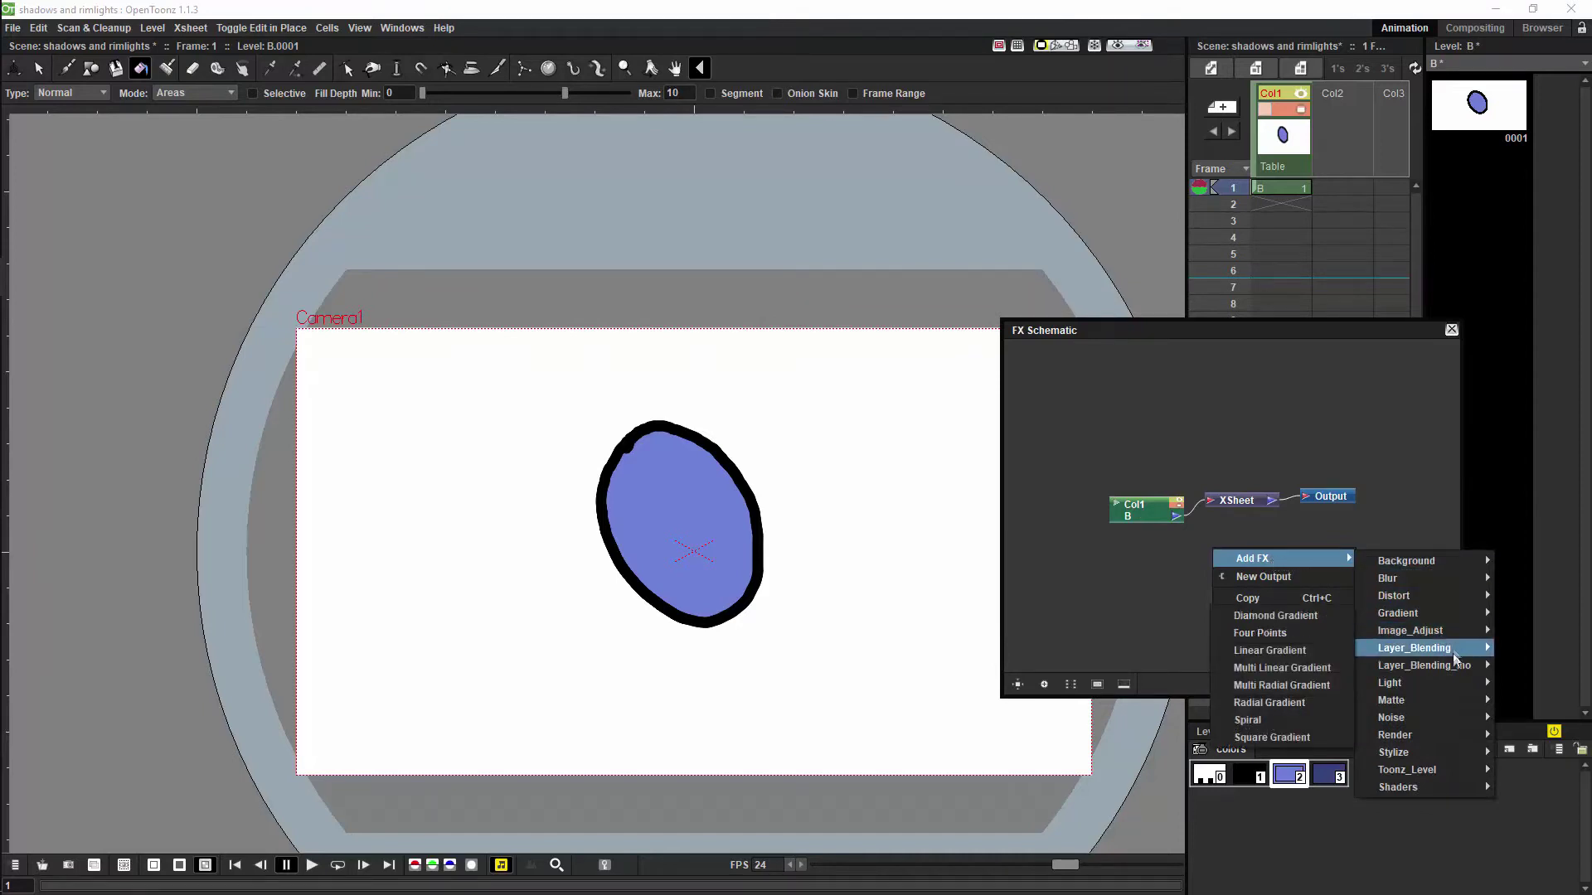
mouse_move(1437, 760)
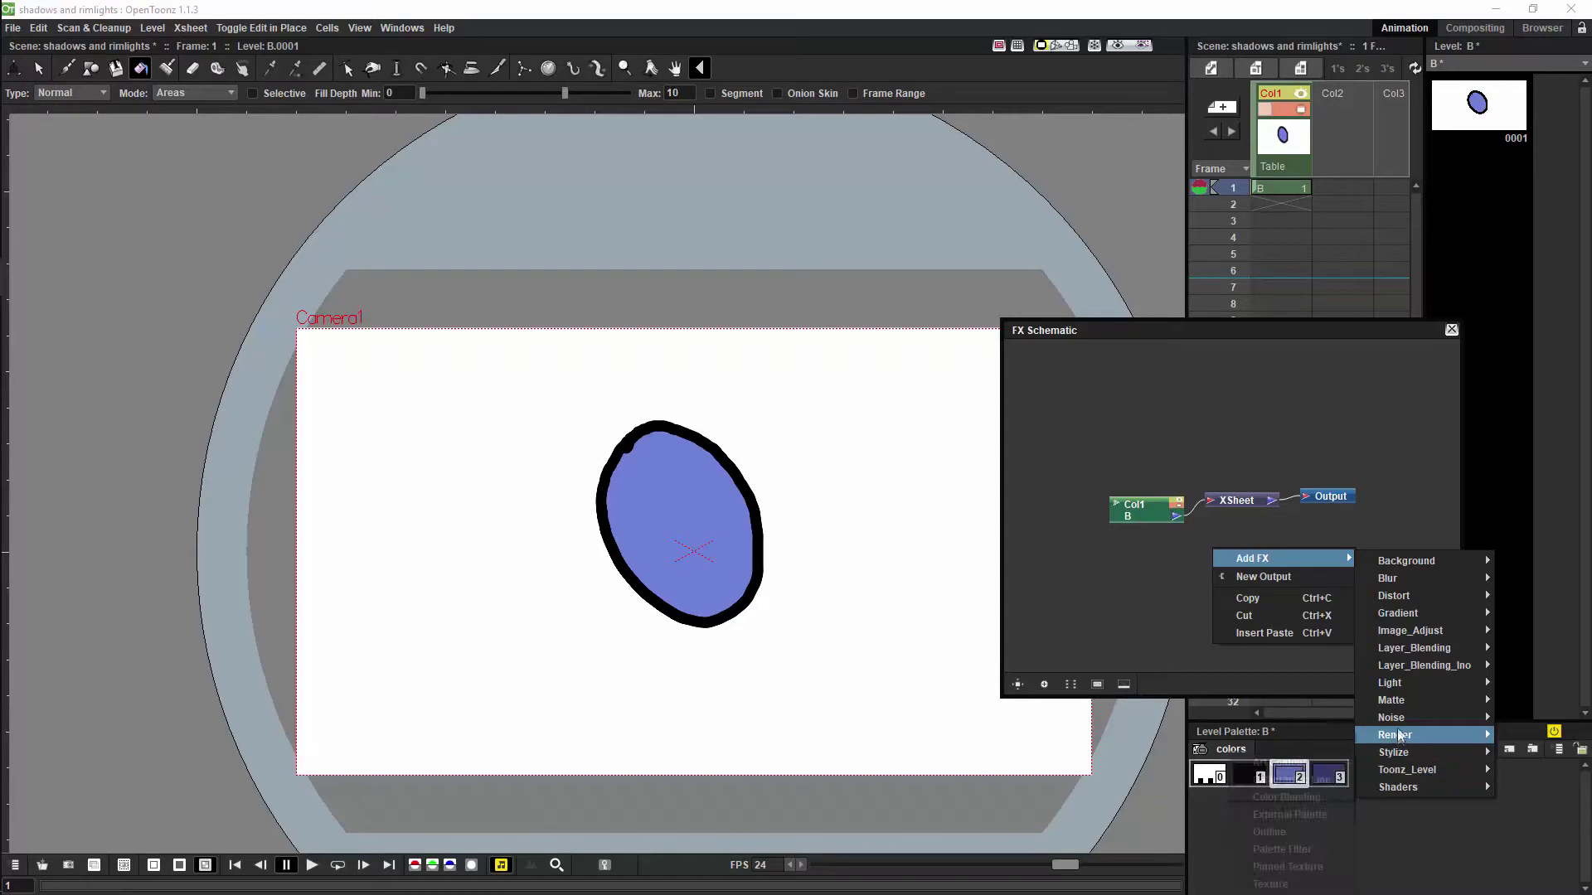
mouse_move(1396, 686)
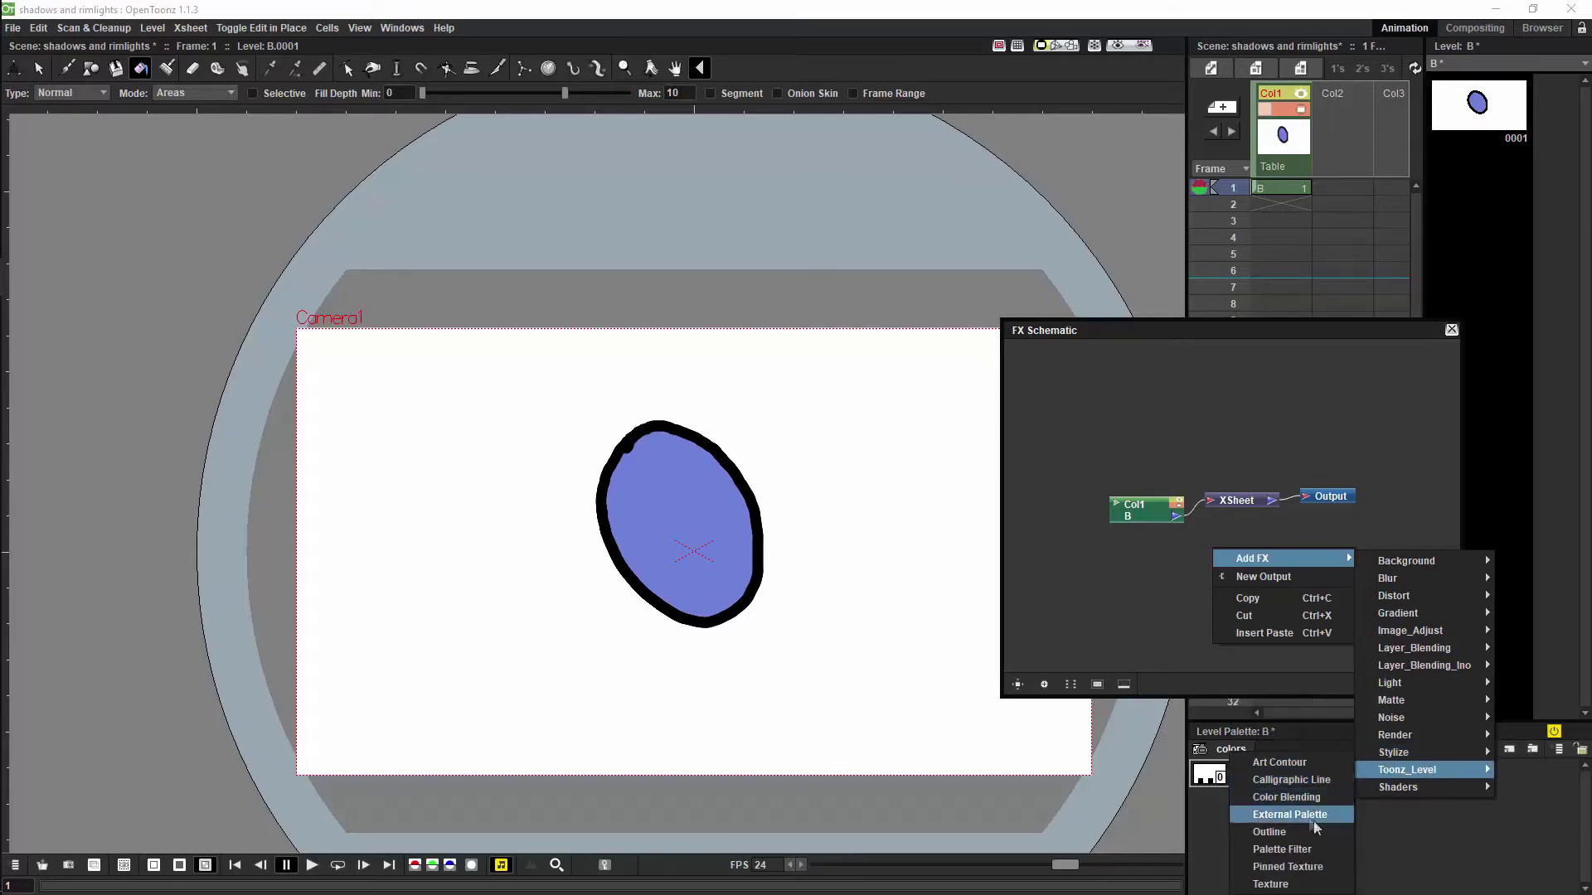
click(1324, 713)
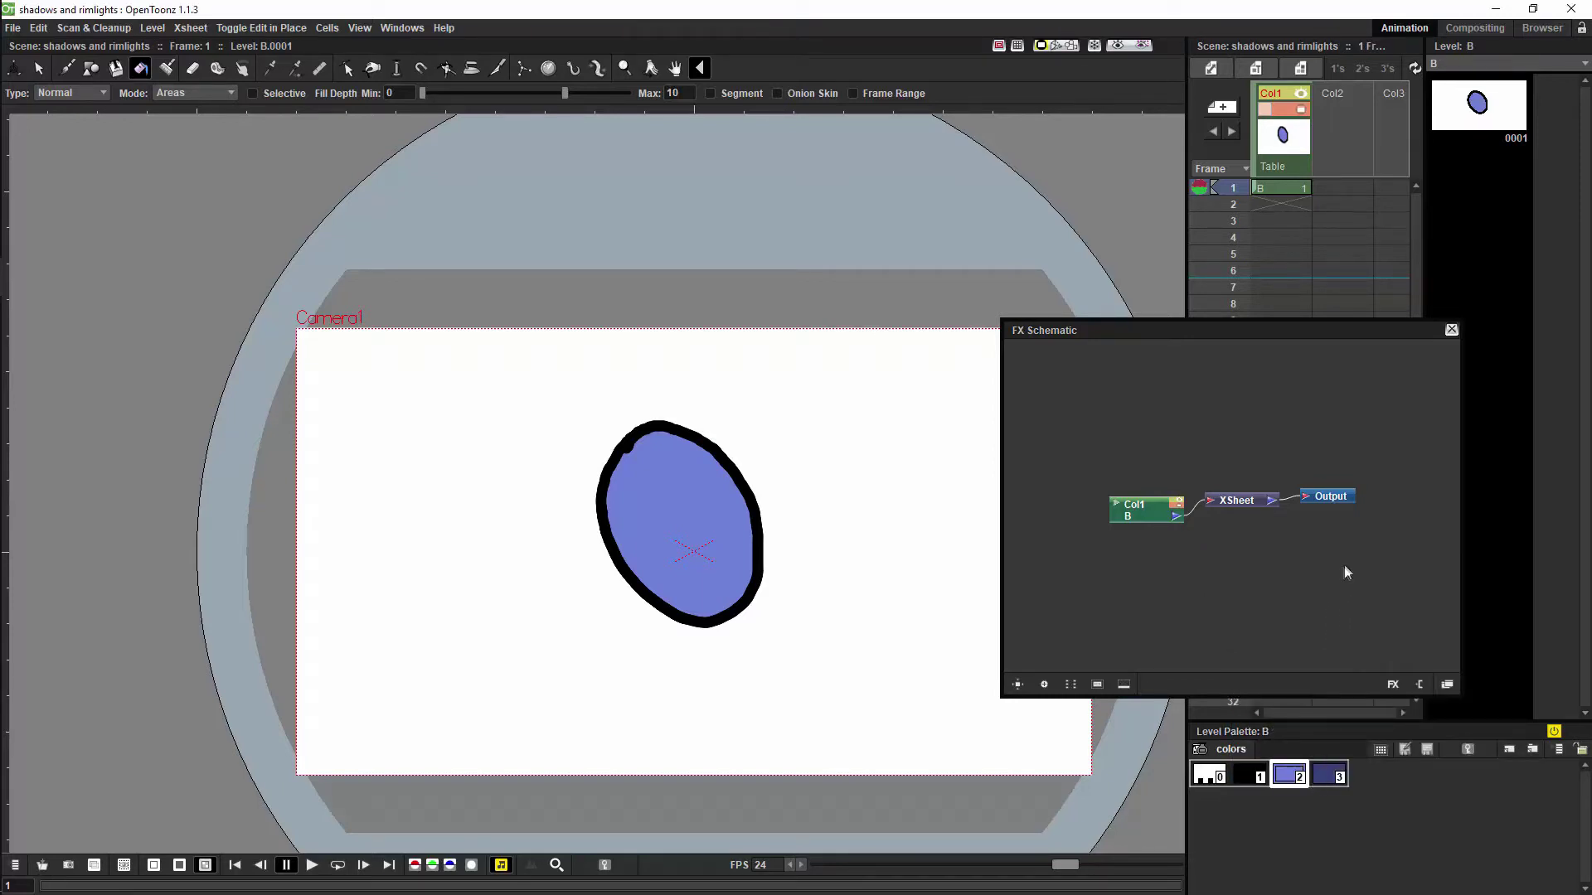
Step: Add a Visible Matte In effect from the Matte category and place its node just above the Col1 node
right_click(1322, 552)
mouse_move(1396, 563)
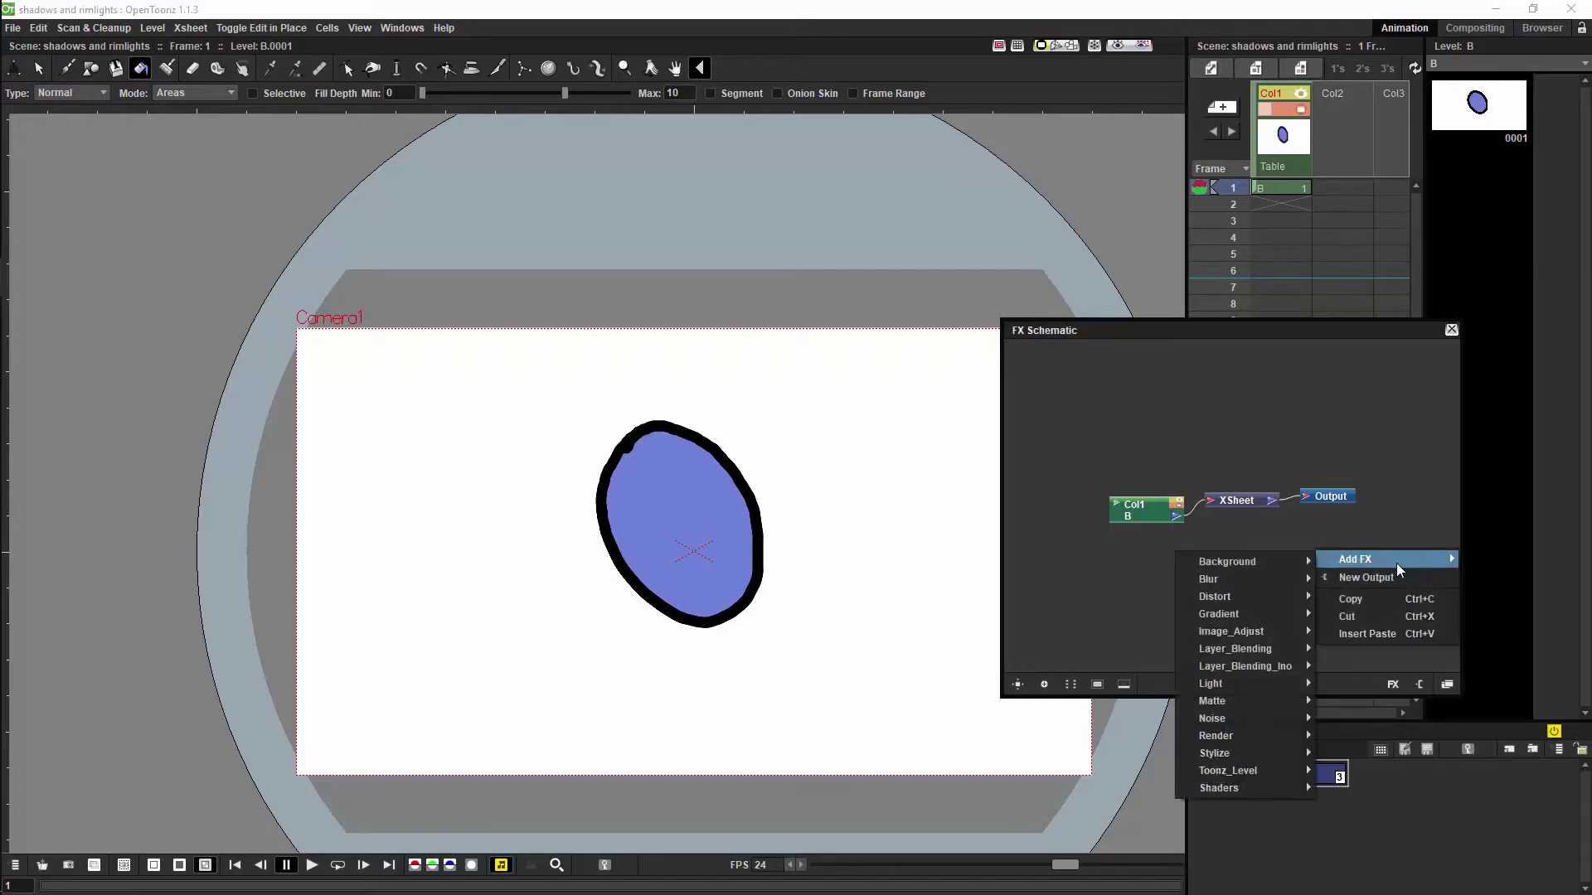
mouse_move(1252, 701)
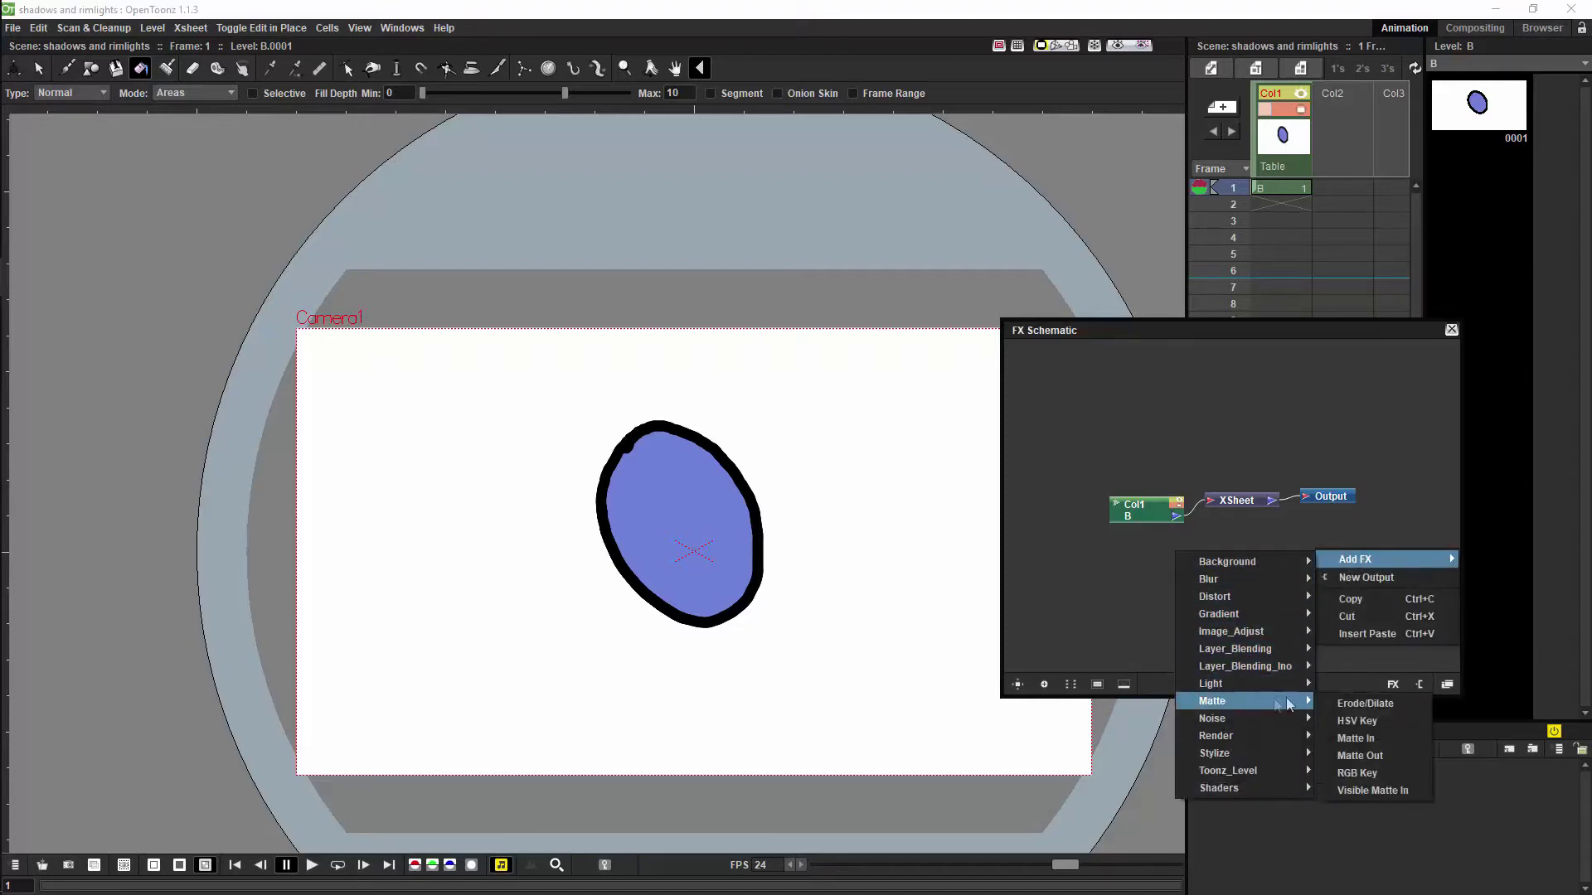
click(1369, 789)
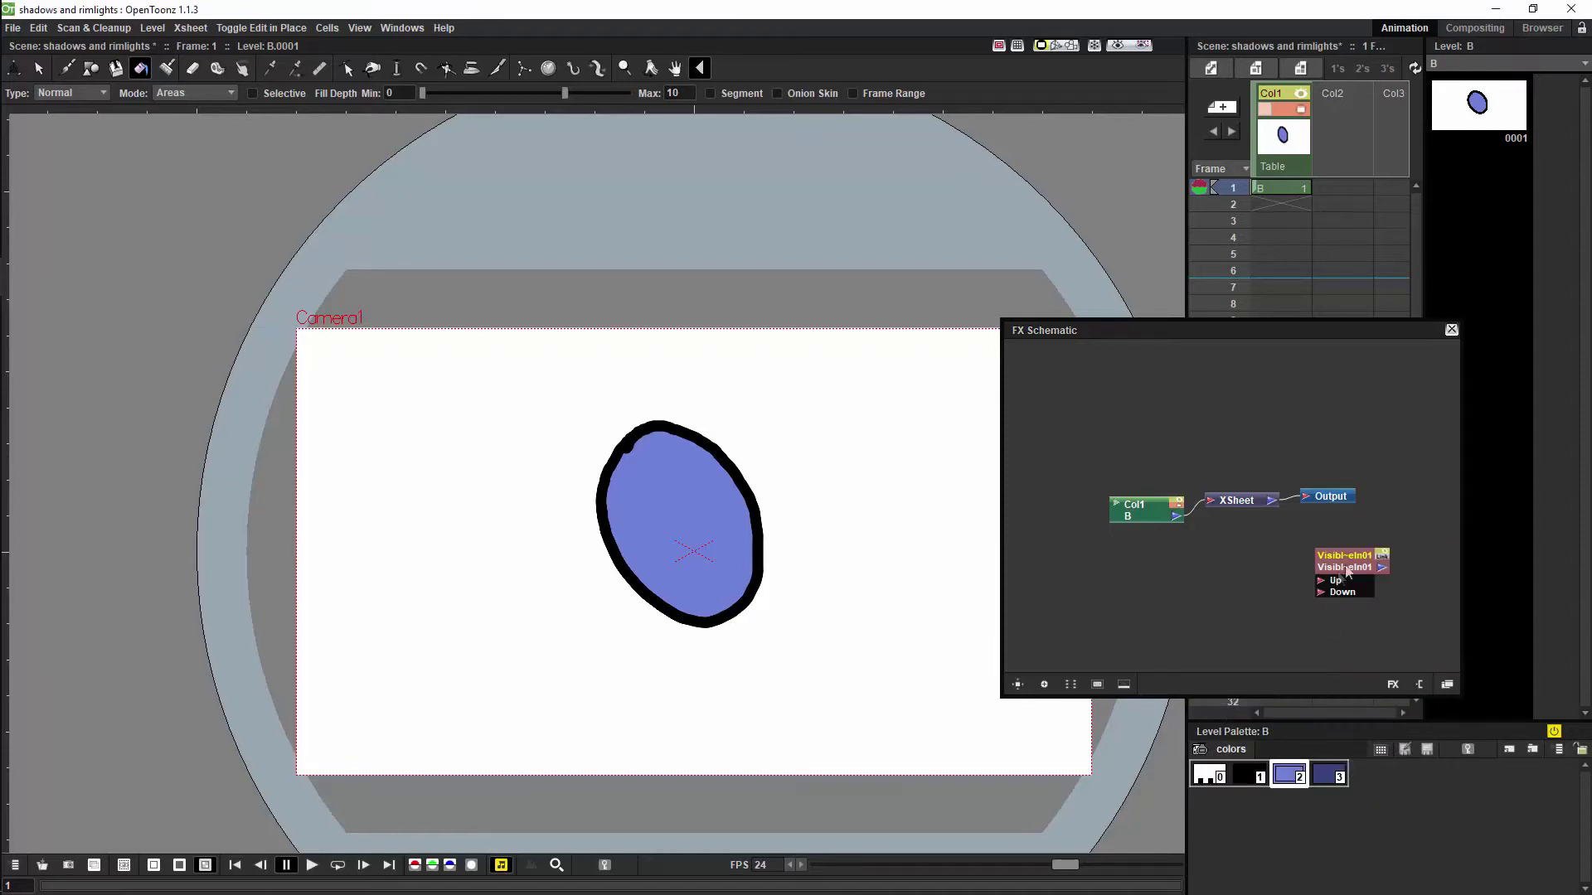
drag(1360, 562, 1267, 539)
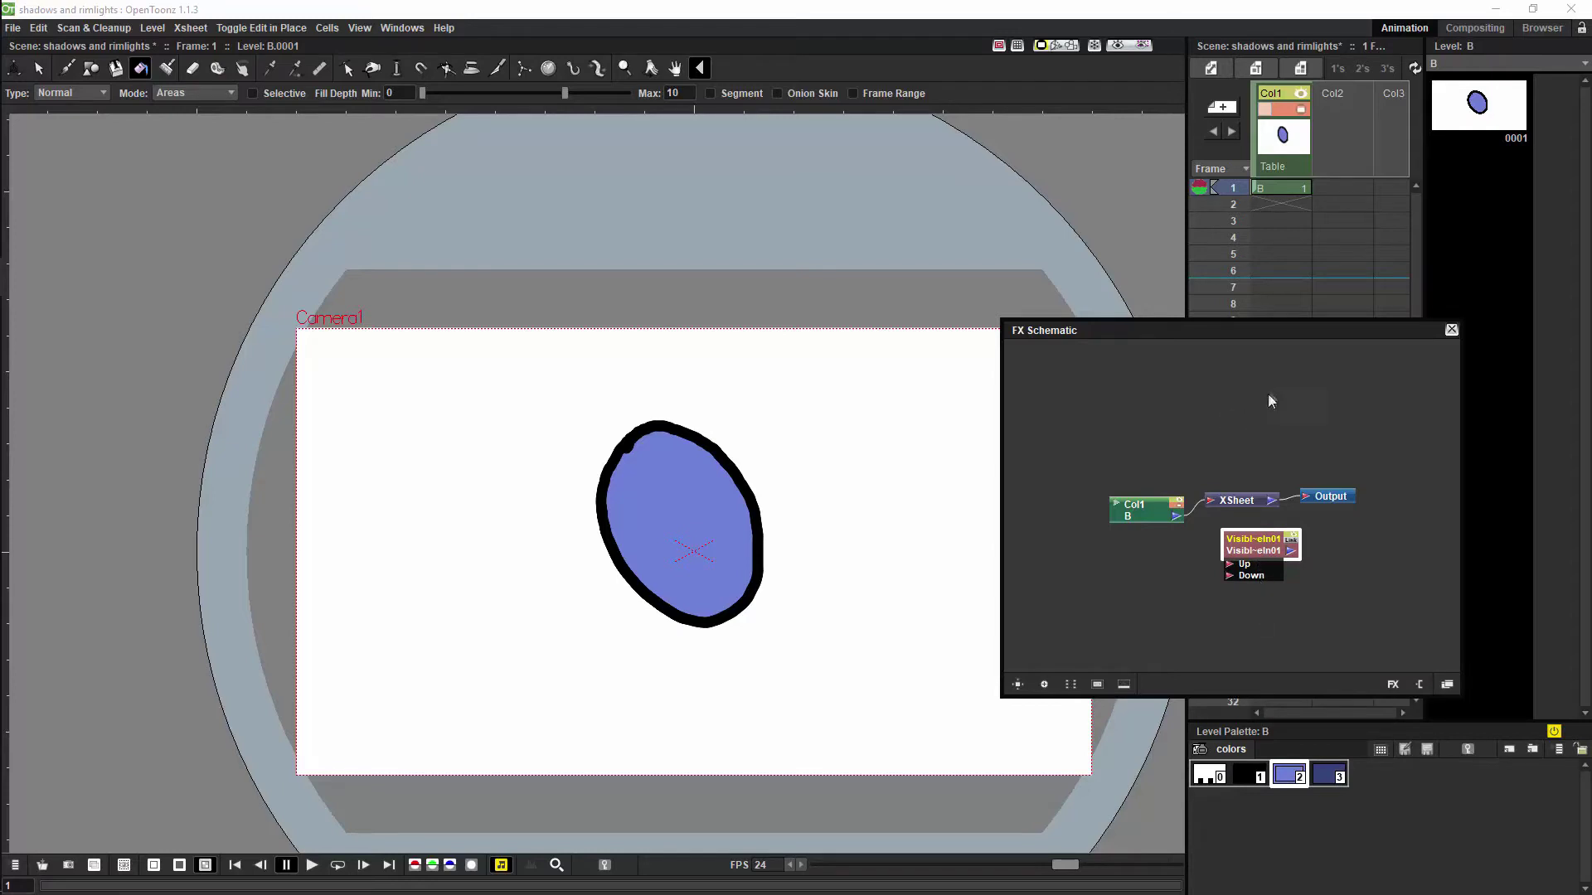
drag(1267, 545, 1136, 452)
click(1182, 395)
right_click(1249, 409)
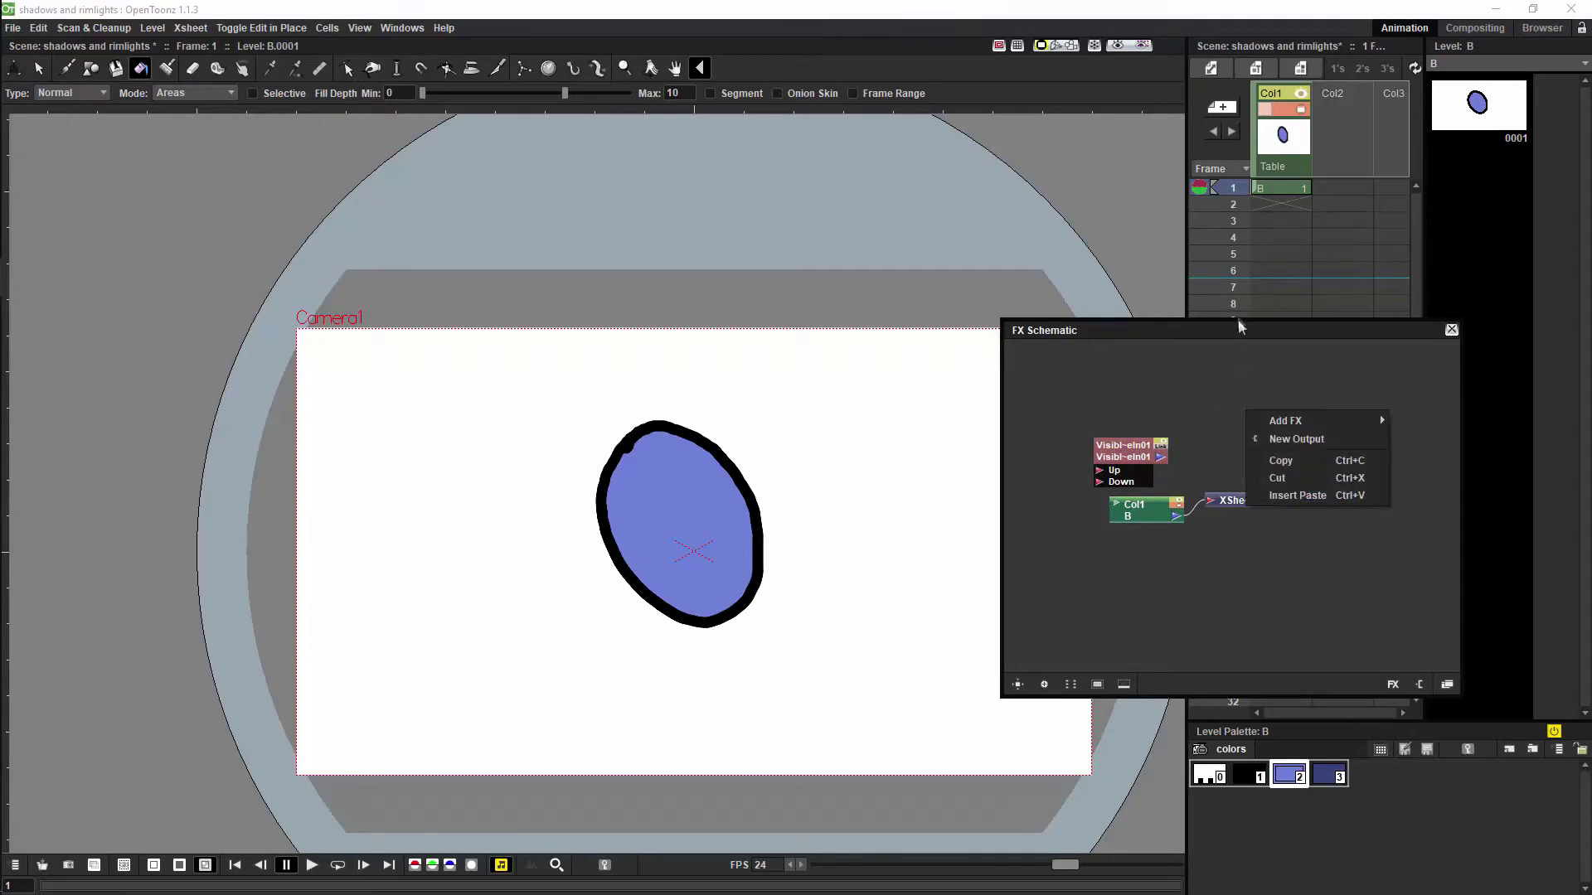
drag(1237, 328, 1247, 331)
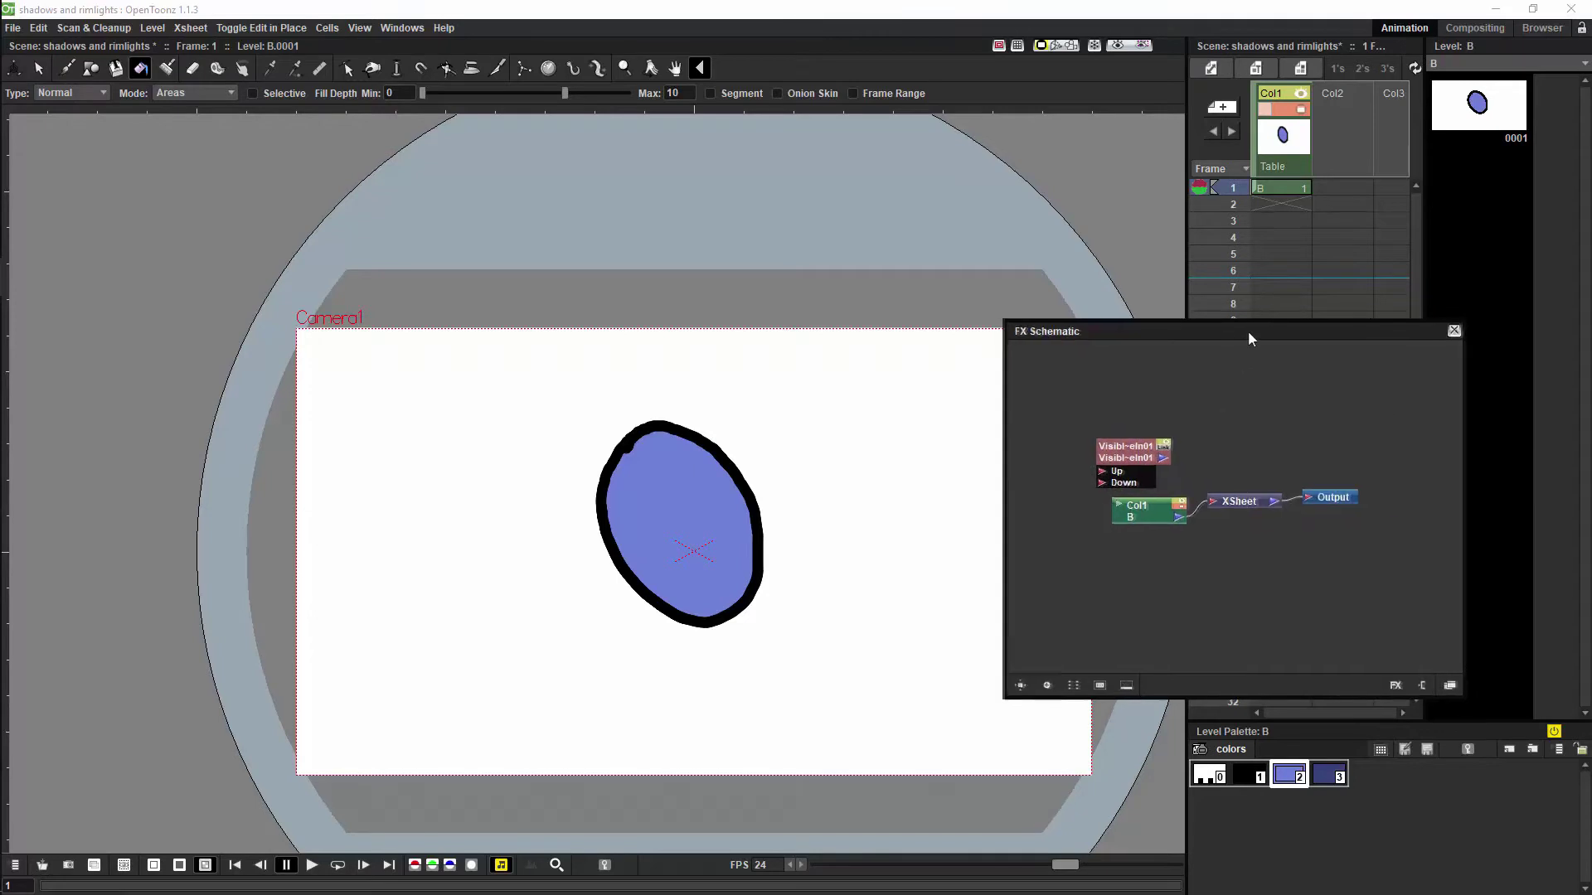
Step: Route Col1 through the Visible Matte In node's Down input to XSheet, and turn on the viewer preview
click(1142, 461)
key(a)
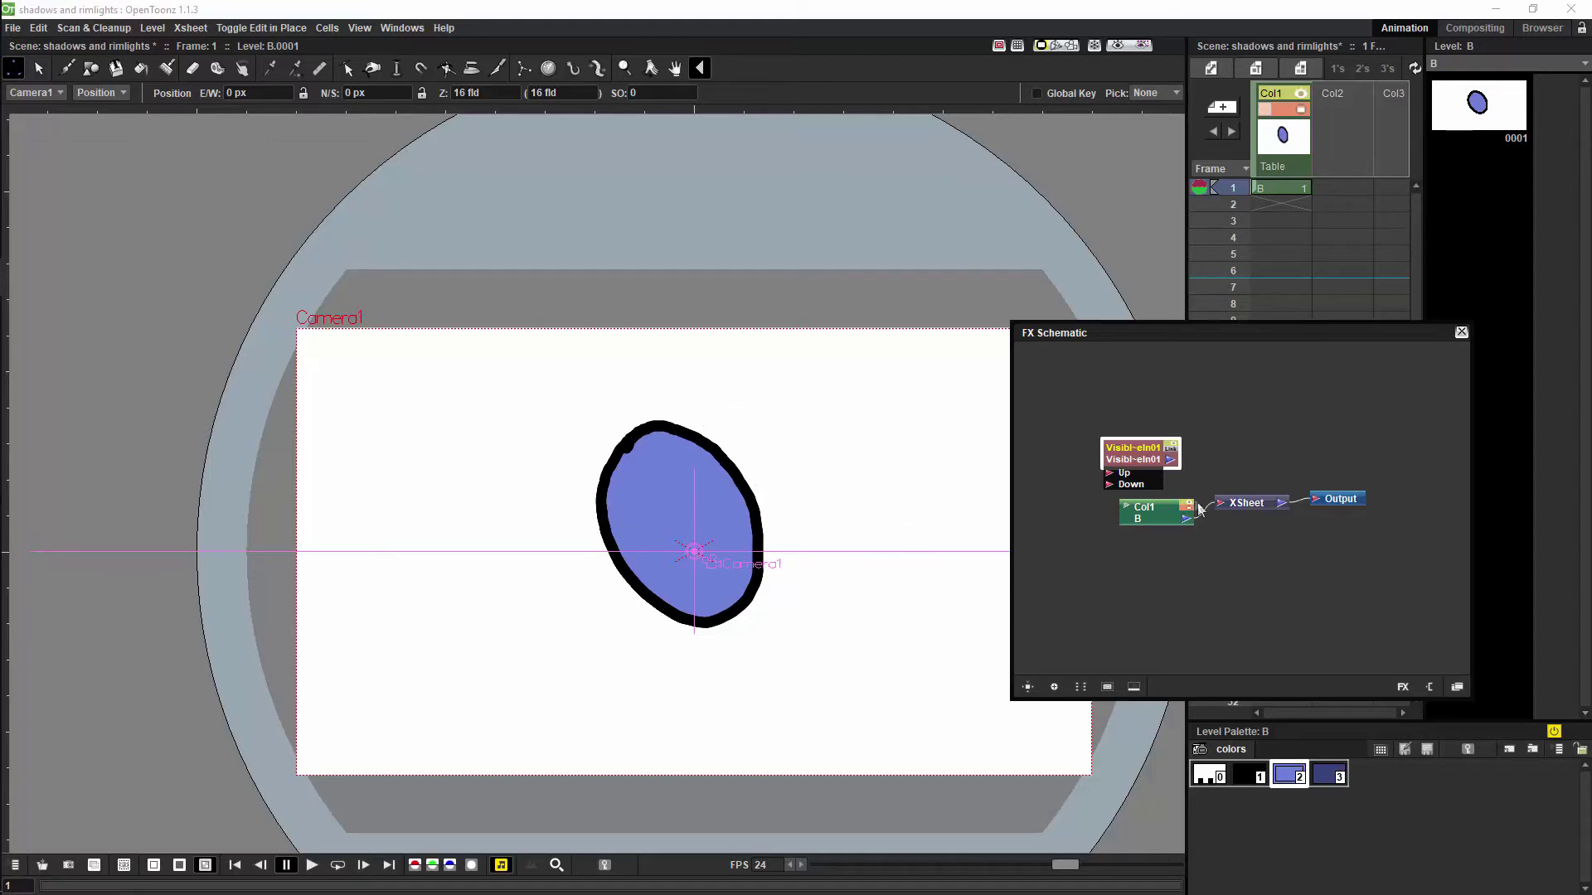
drag(1169, 514, 1053, 533)
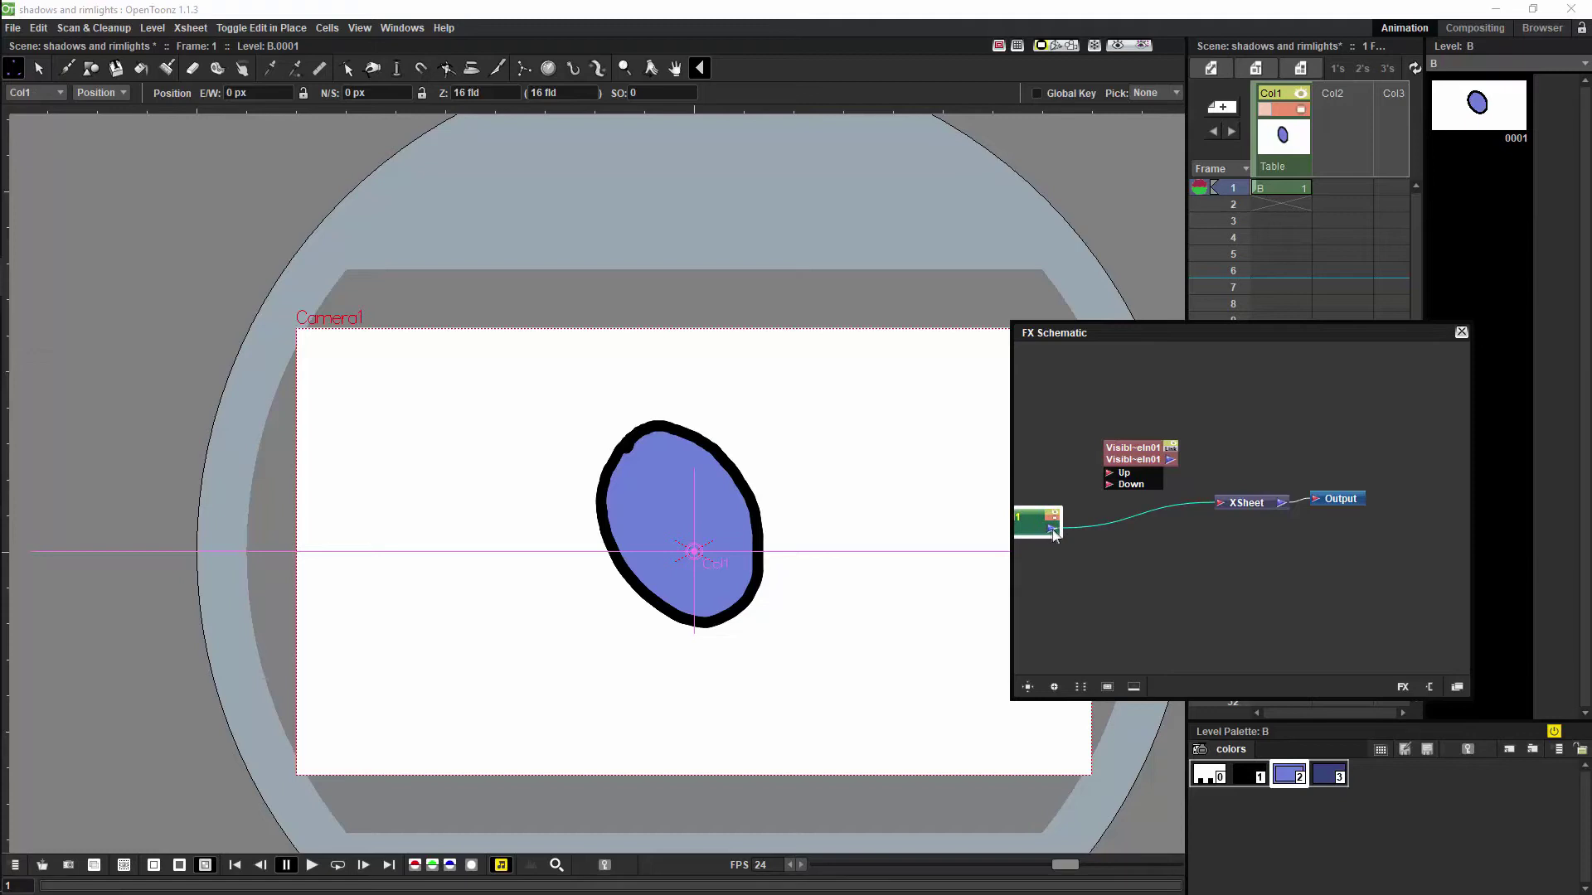
drag(1102, 486, 1219, 503)
key(b)
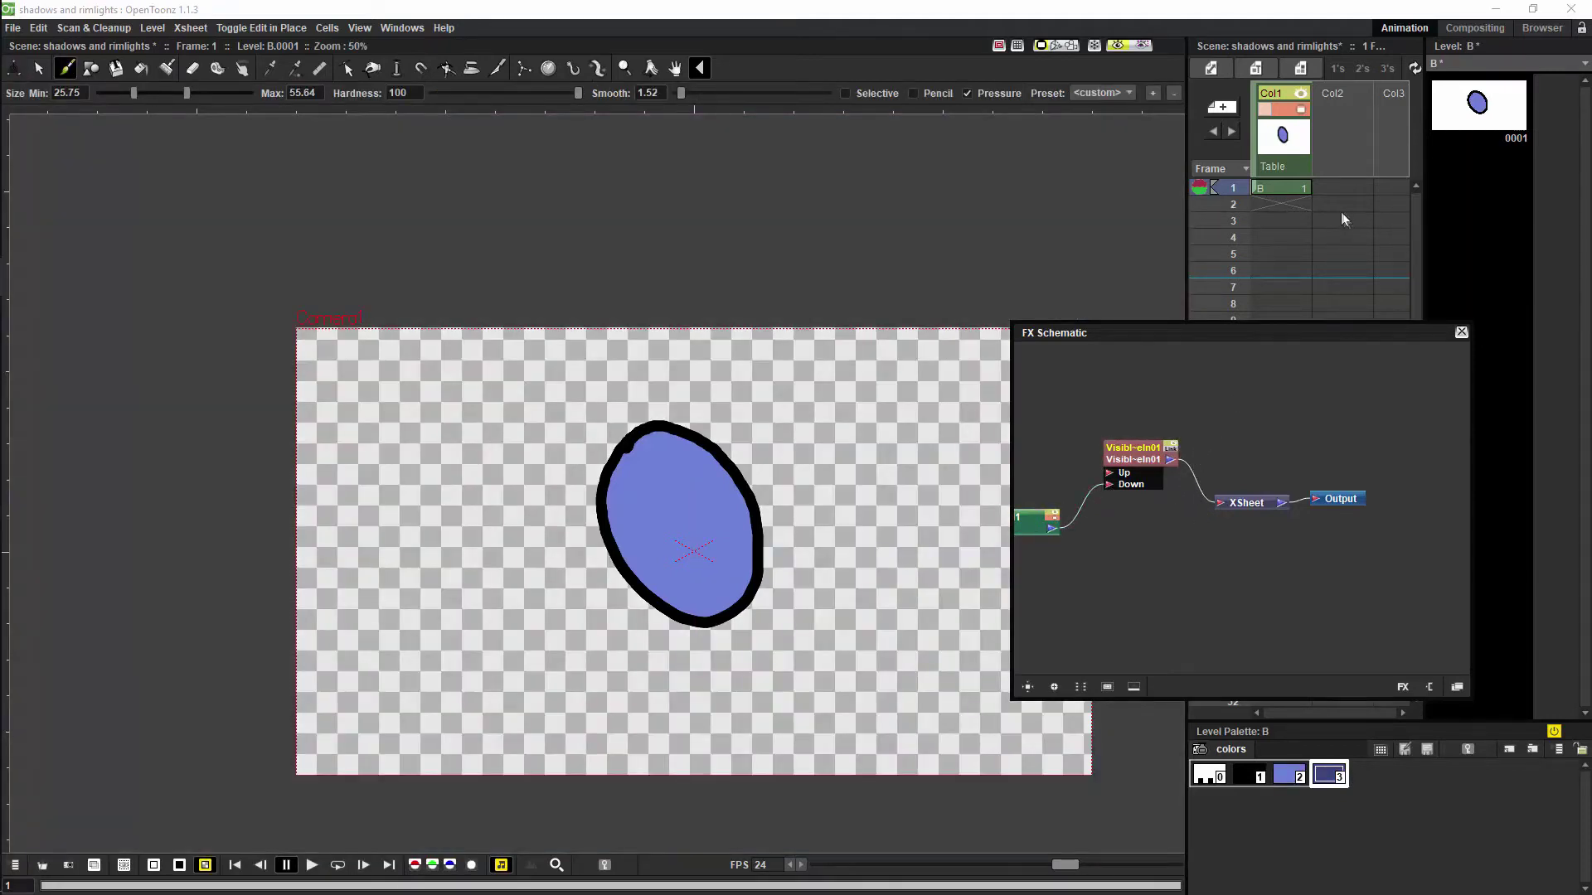
Step: Create a 1920 x 1080 px Toonz Raster level named C in frame 1 of column 2, allowing its missing folder to be created
click(1331, 188)
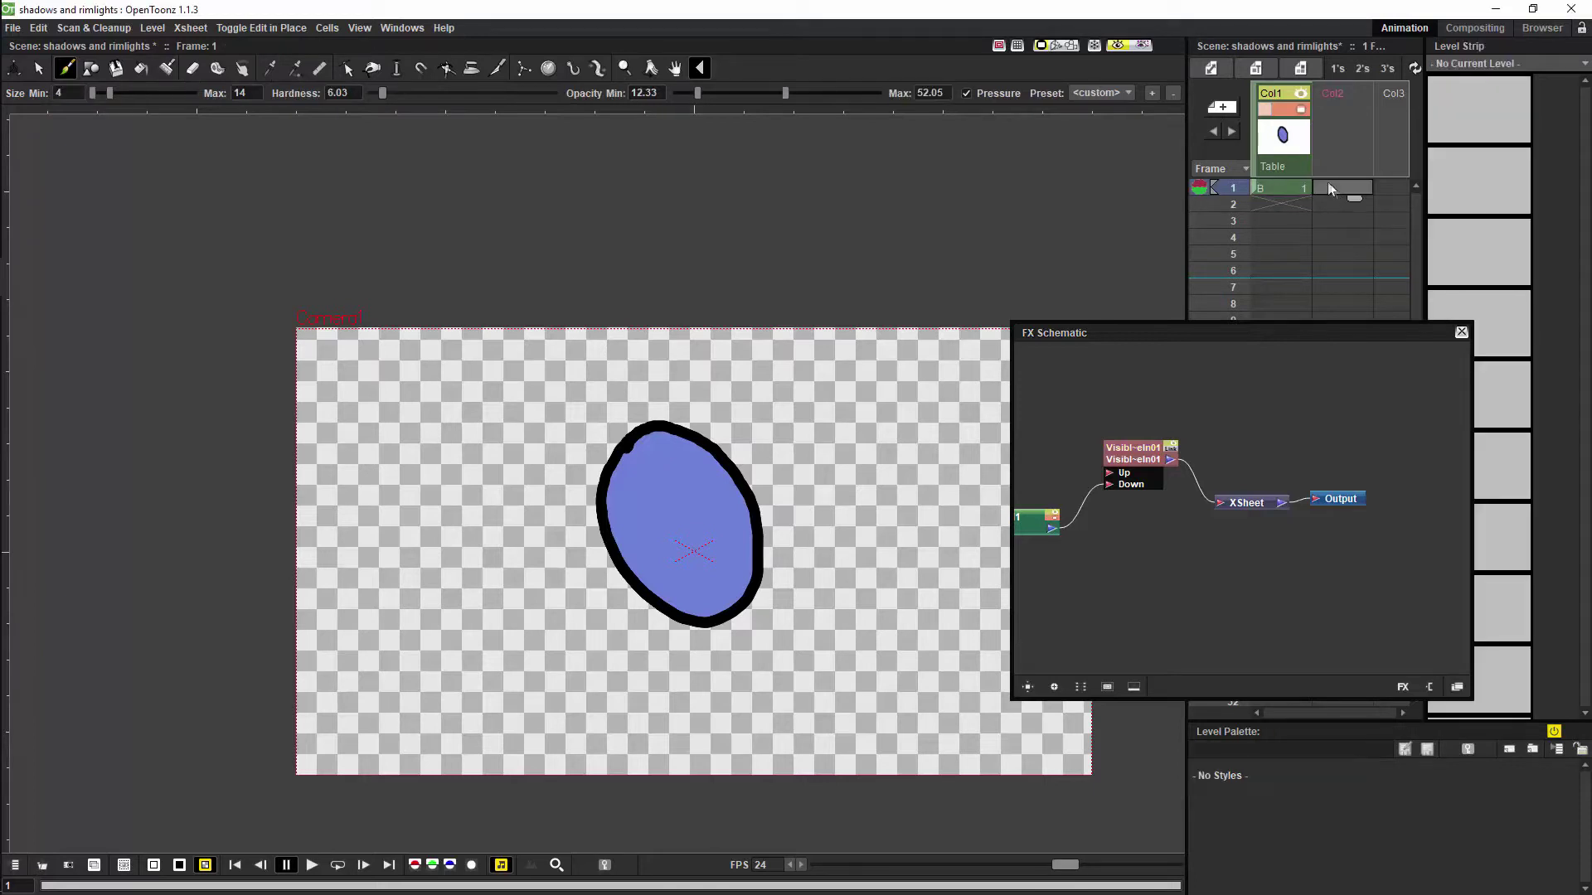
click(1255, 69)
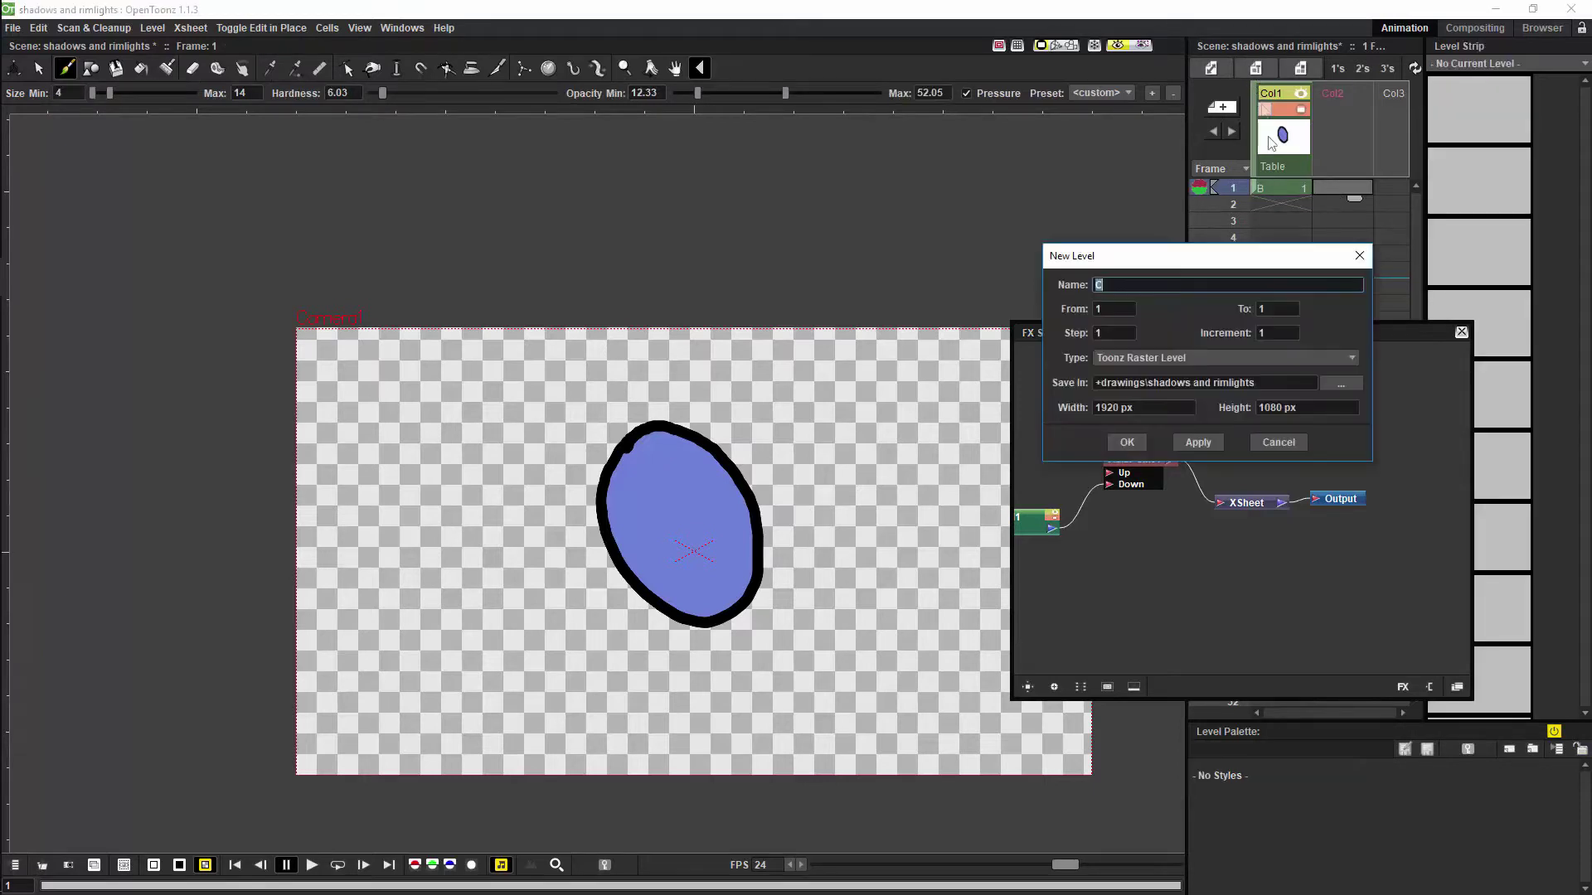
click(1129, 441)
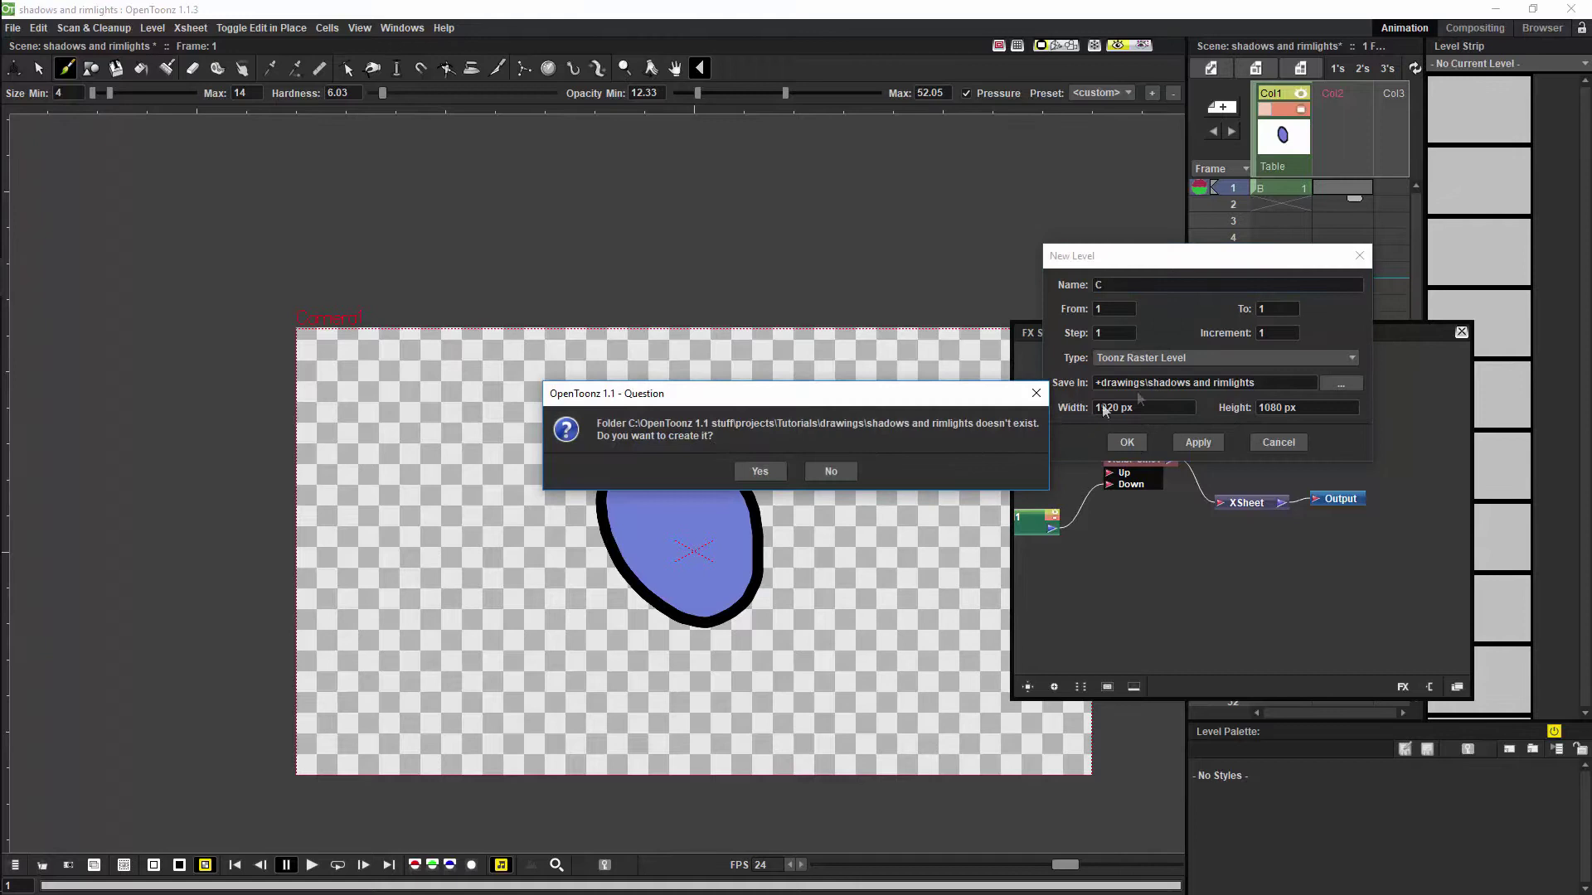
click(756, 471)
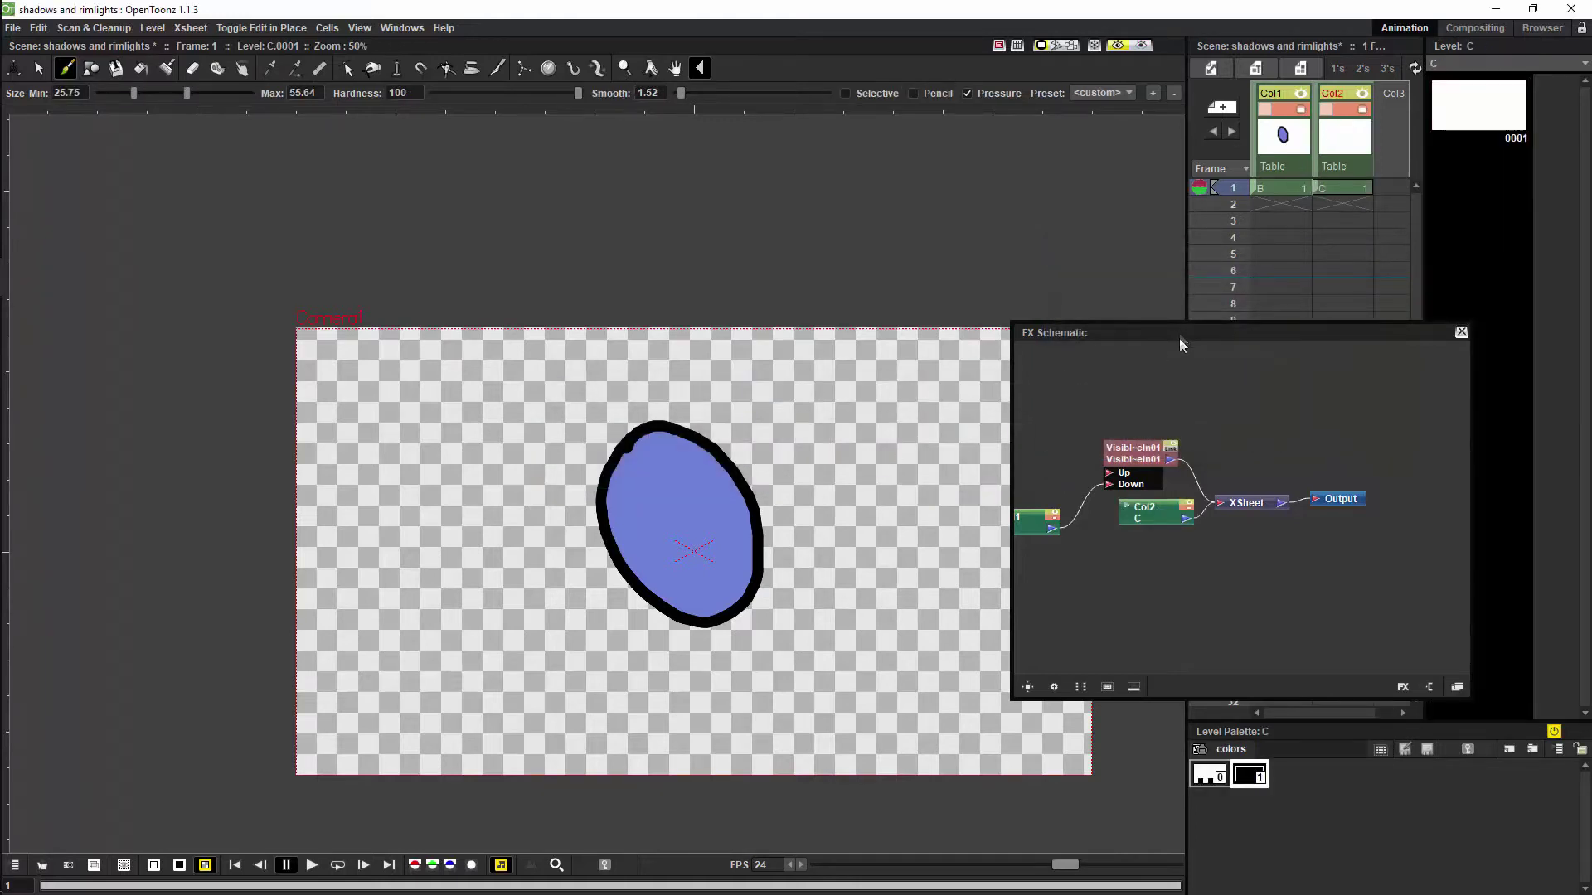
Step: Connect Col2 to the Visible Matte In node's Up input, move Col2 beside that node, and delete its direct link to XSheet
key(a)
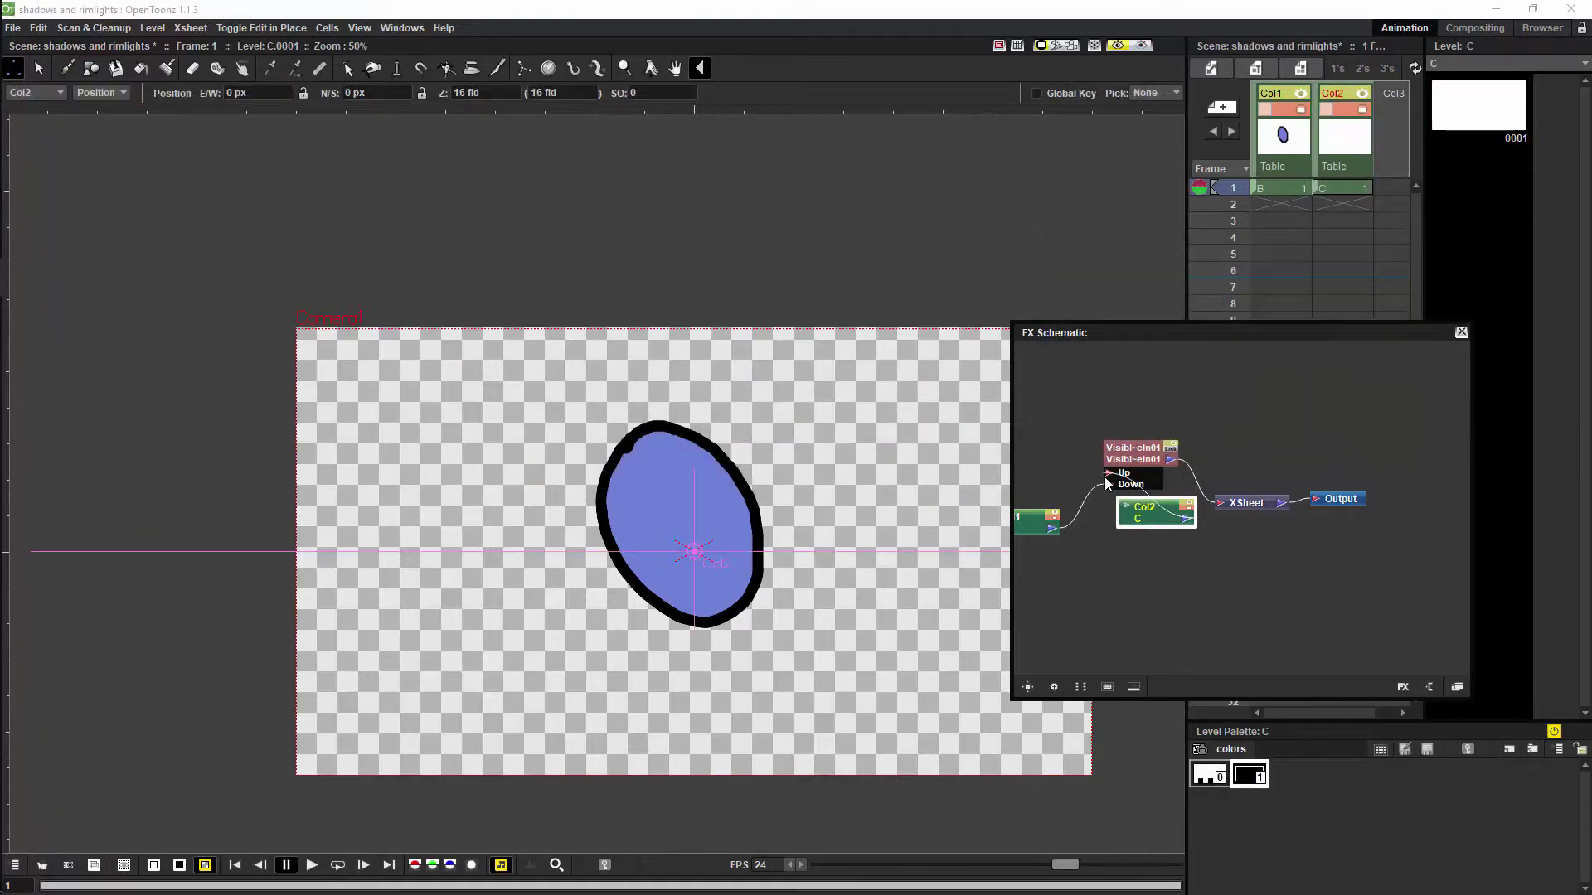
click(1150, 514)
drag(1151, 514, 1046, 454)
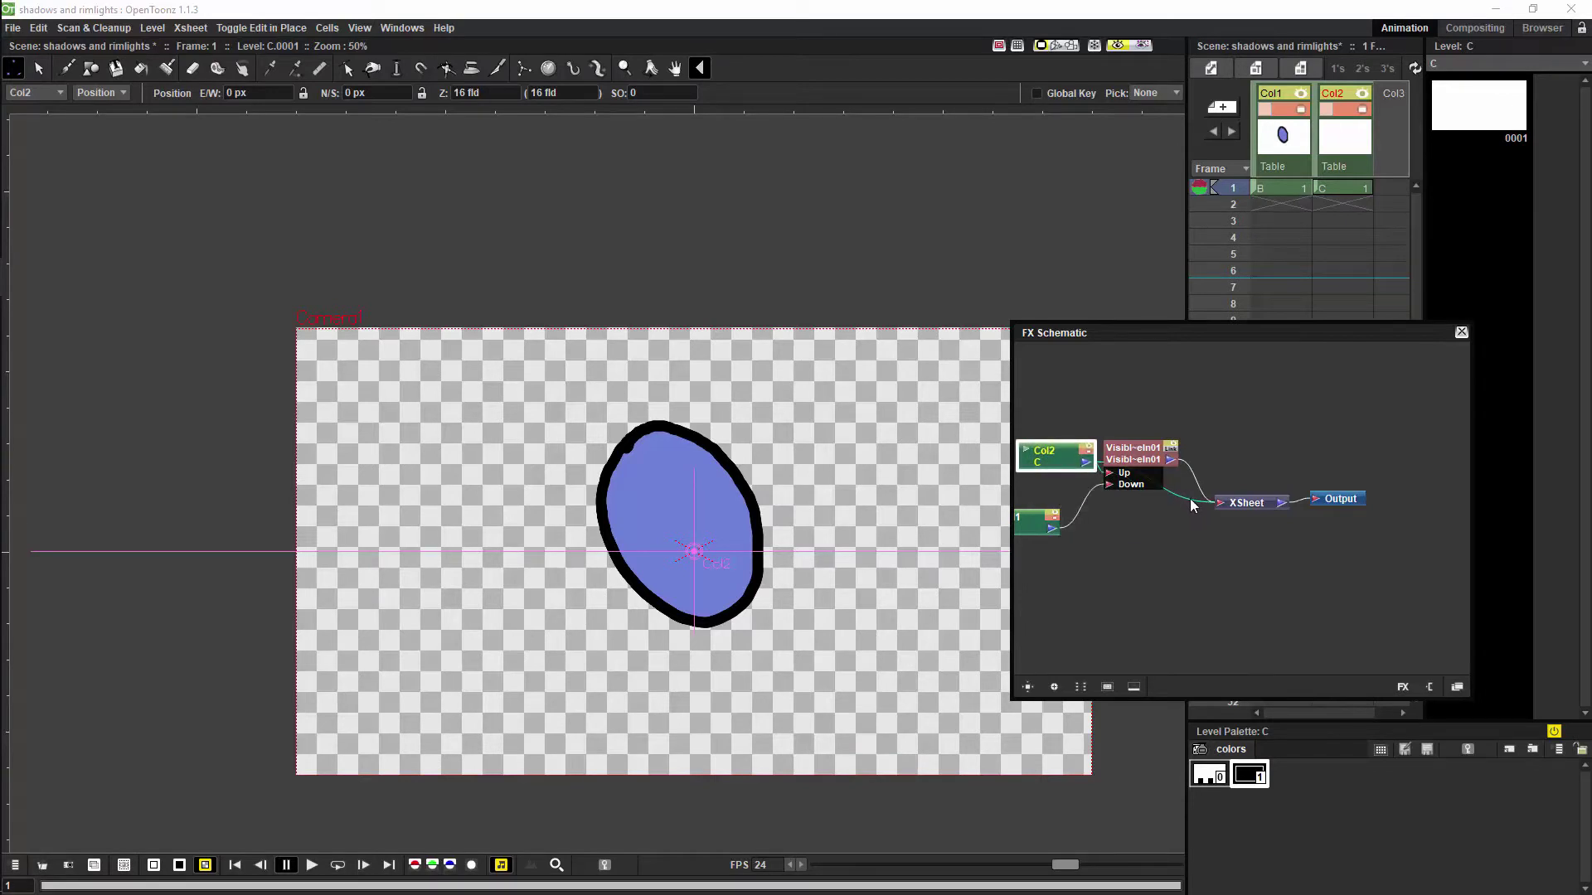
click(1186, 503)
key(Delete)
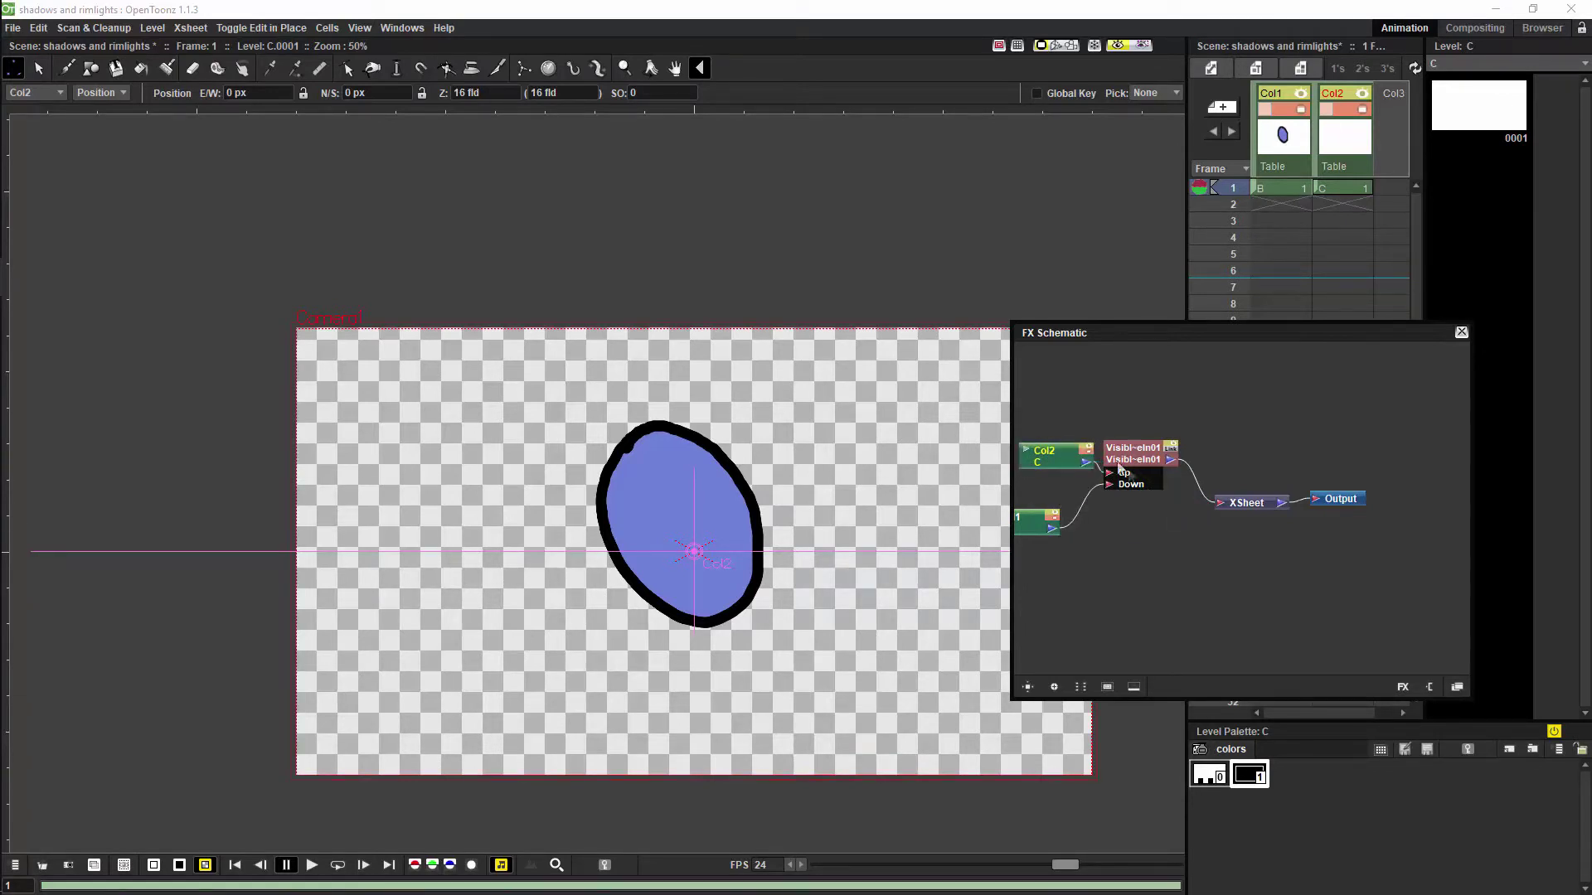
right_click(1256, 427)
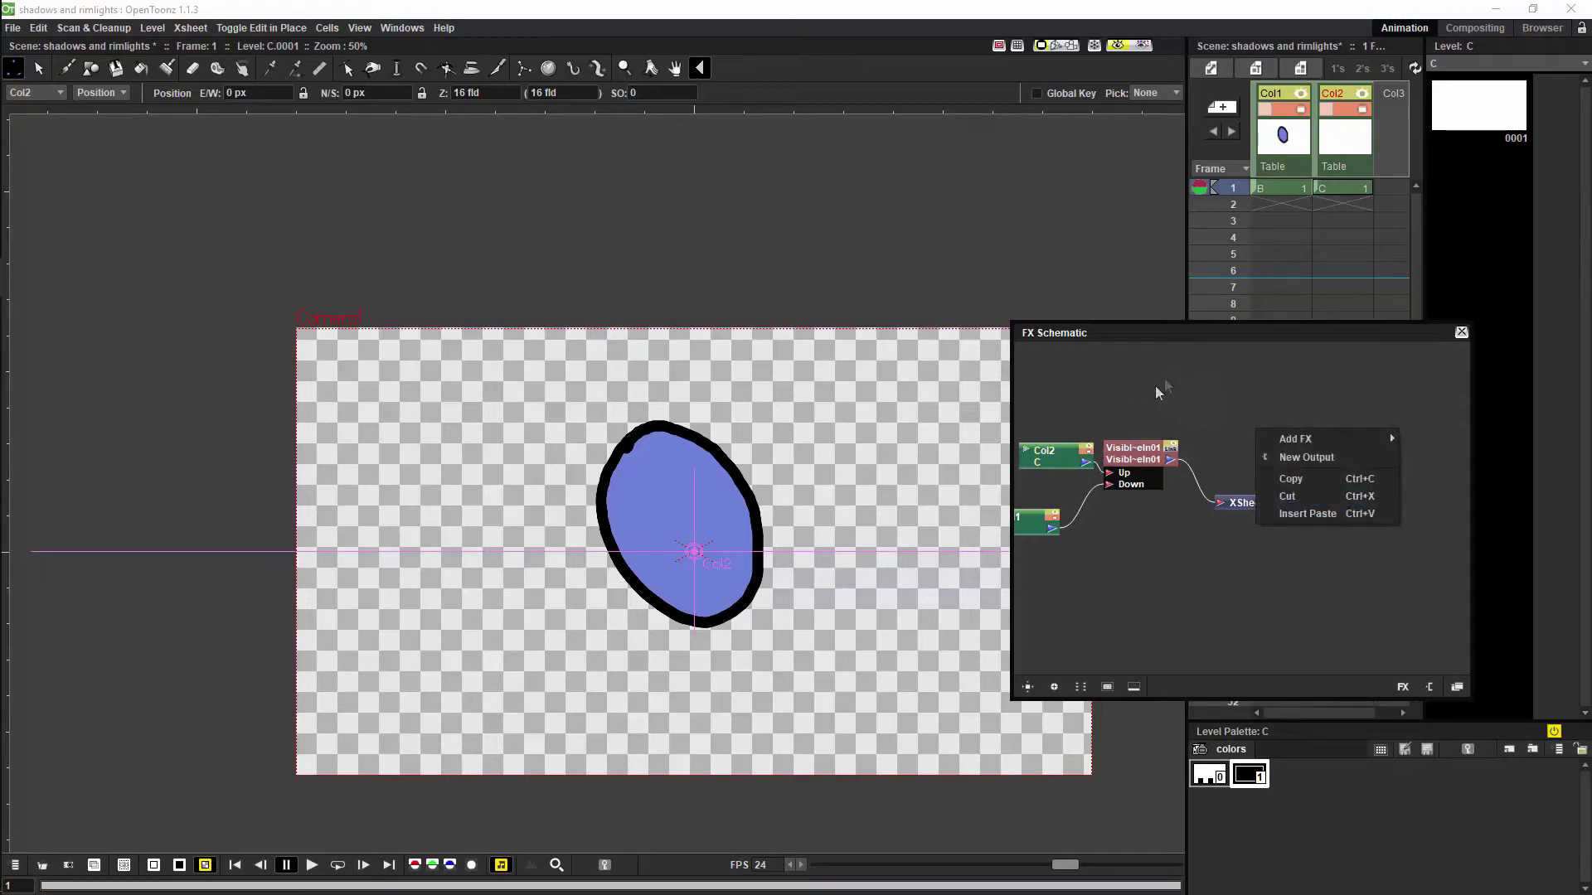
Step: Space the Col2 and Col1 nodes apart, one above the other, before the Visible Matte In node in the FX Schematic
click(1138, 383)
key(space)
drag(1132, 406, 1287, 448)
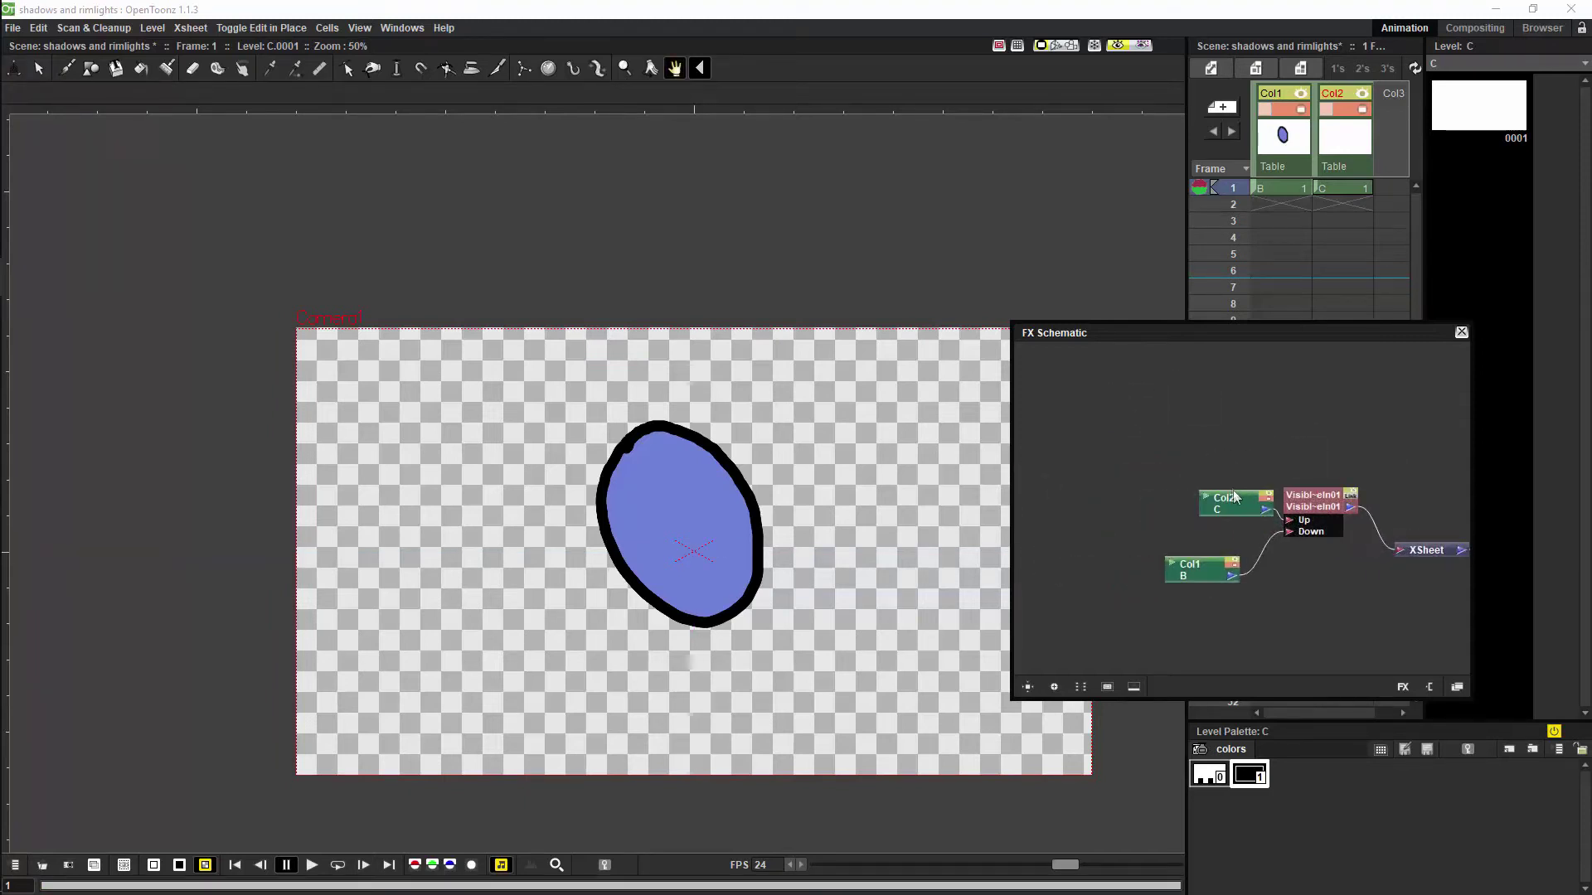
drag(1220, 494, 1189, 485)
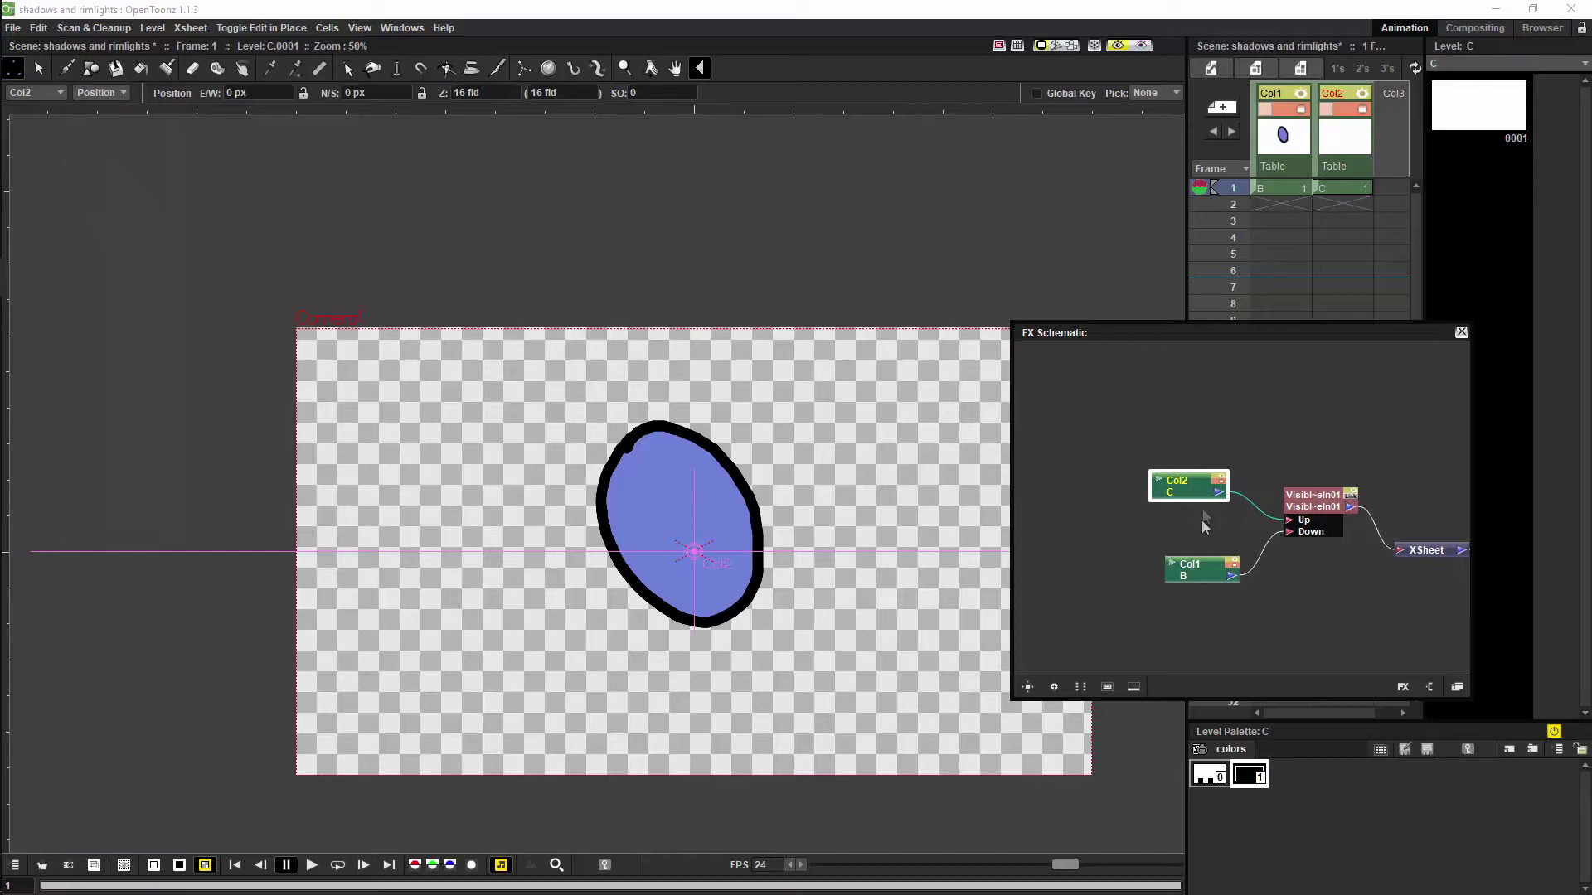
drag(1197, 573, 1174, 561)
drag(1185, 488, 1174, 487)
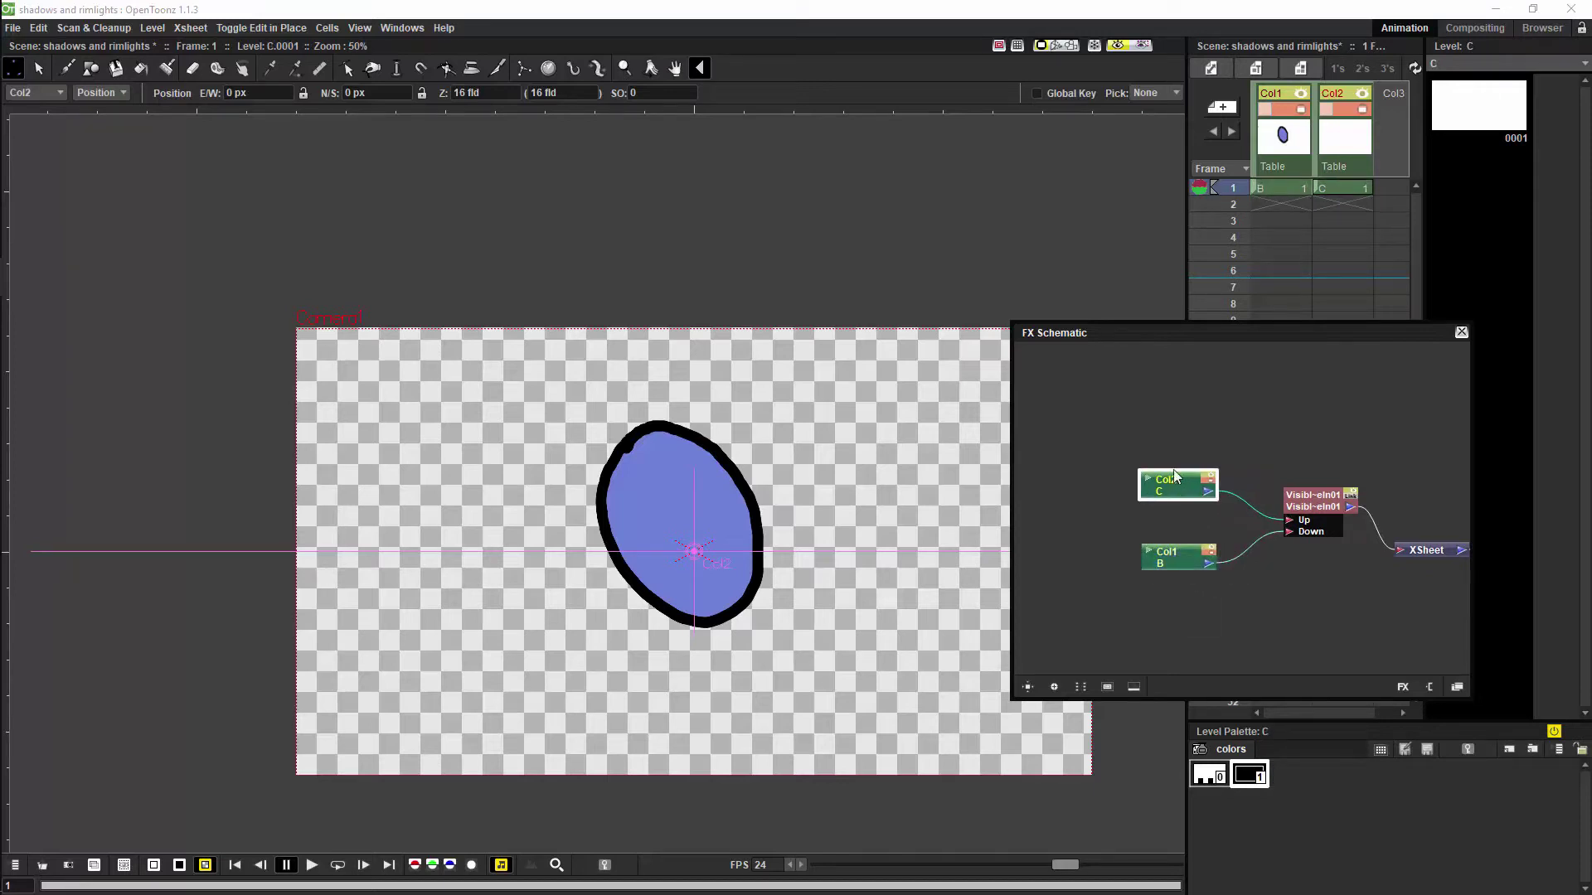
Step: Pick the Brush tool and add a new dark blue style, about H 235, S 68, V 68, to level C's palette
key(b)
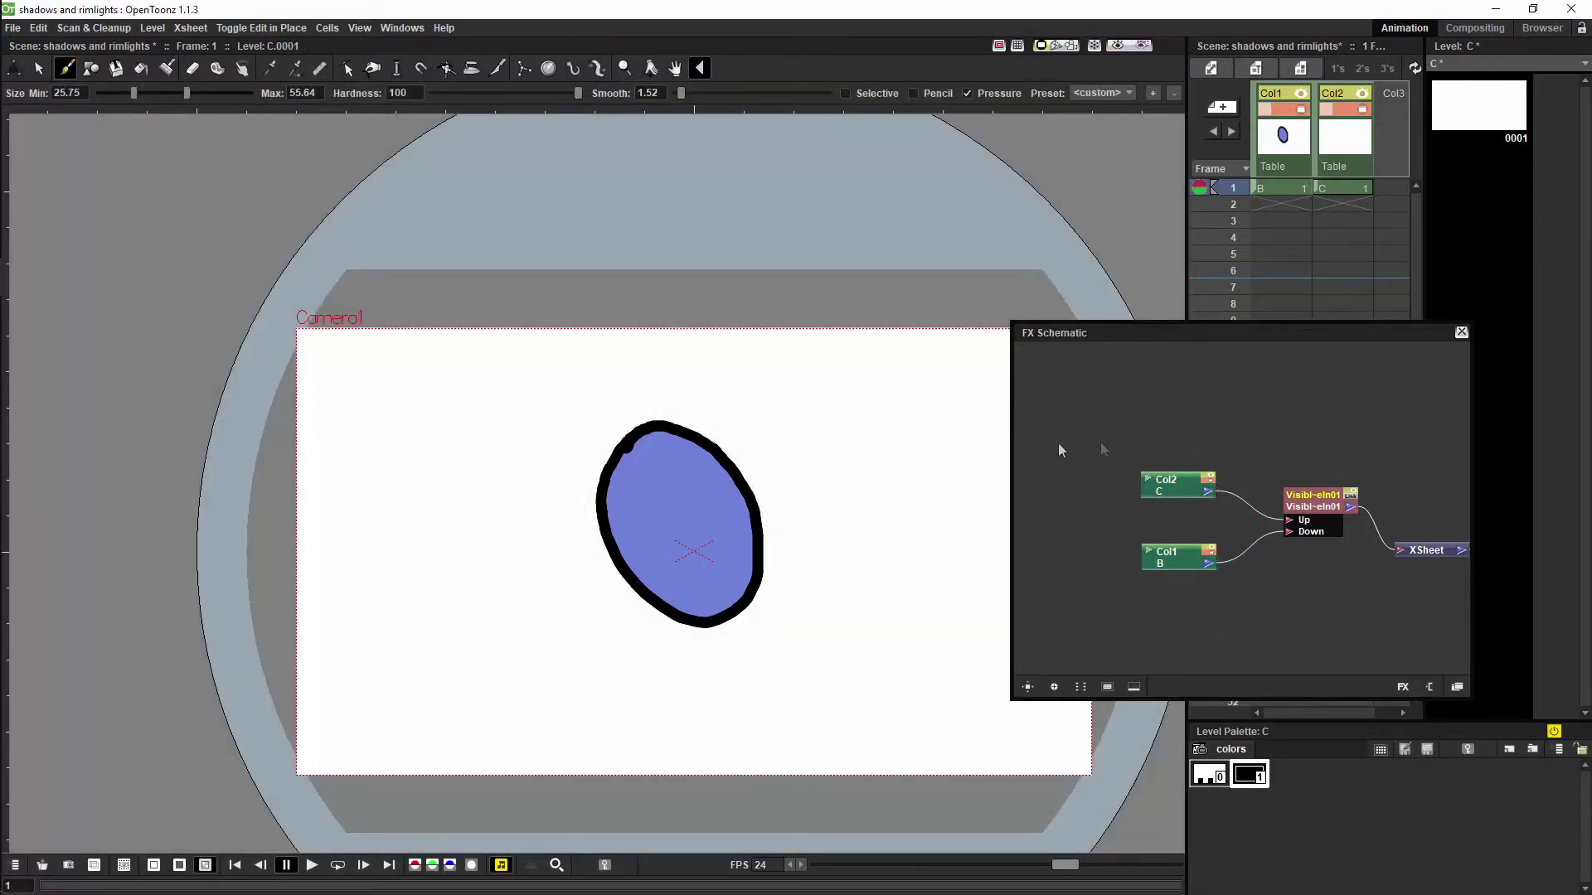
click(1507, 753)
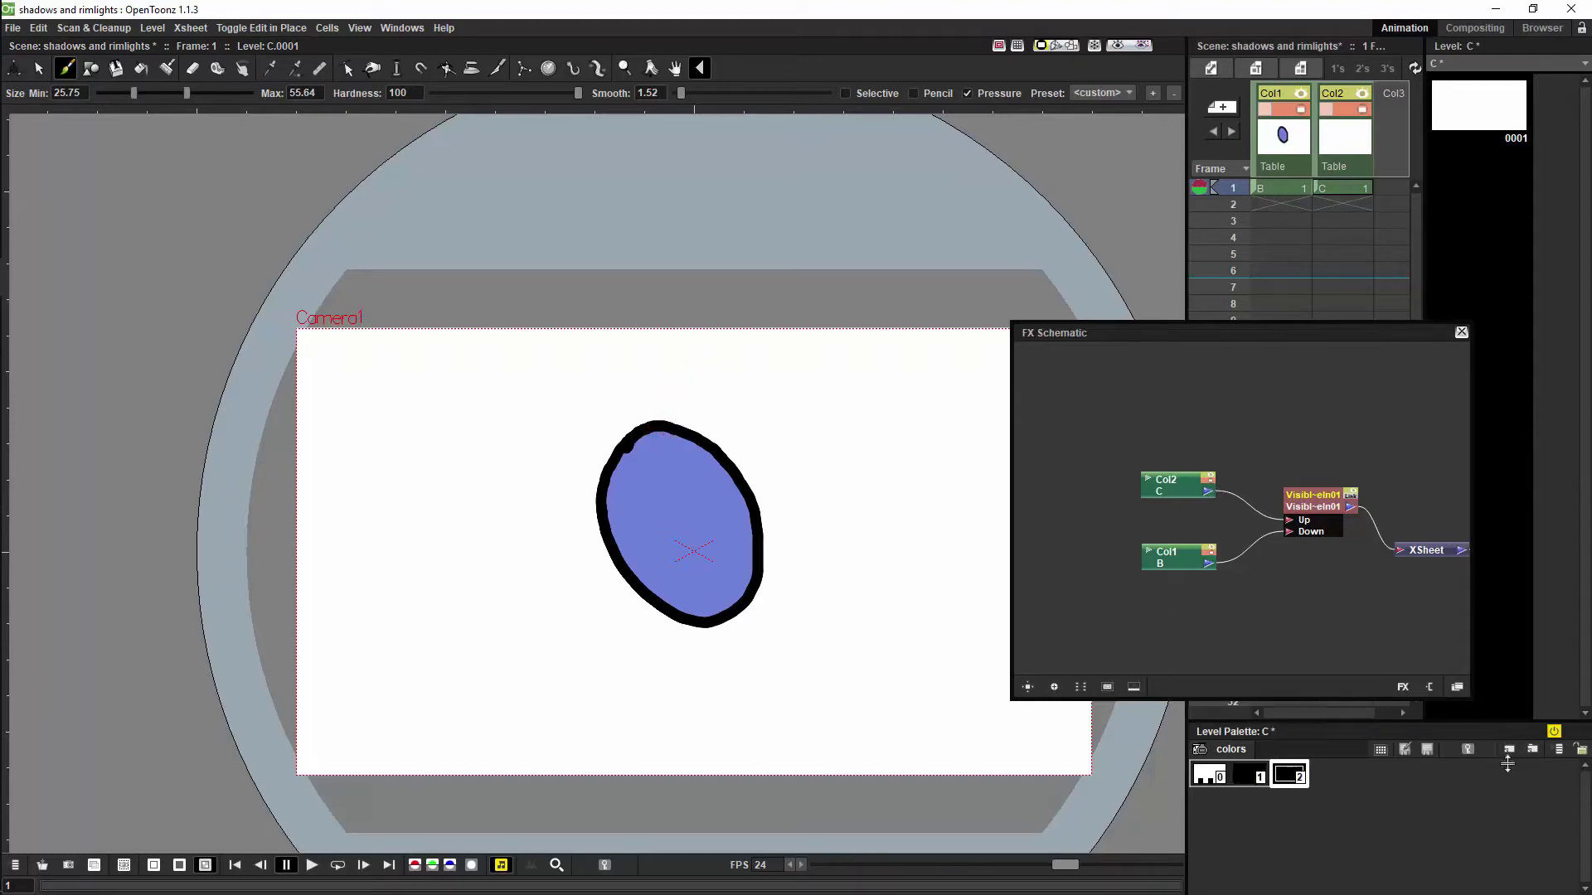
double_click(1289, 776)
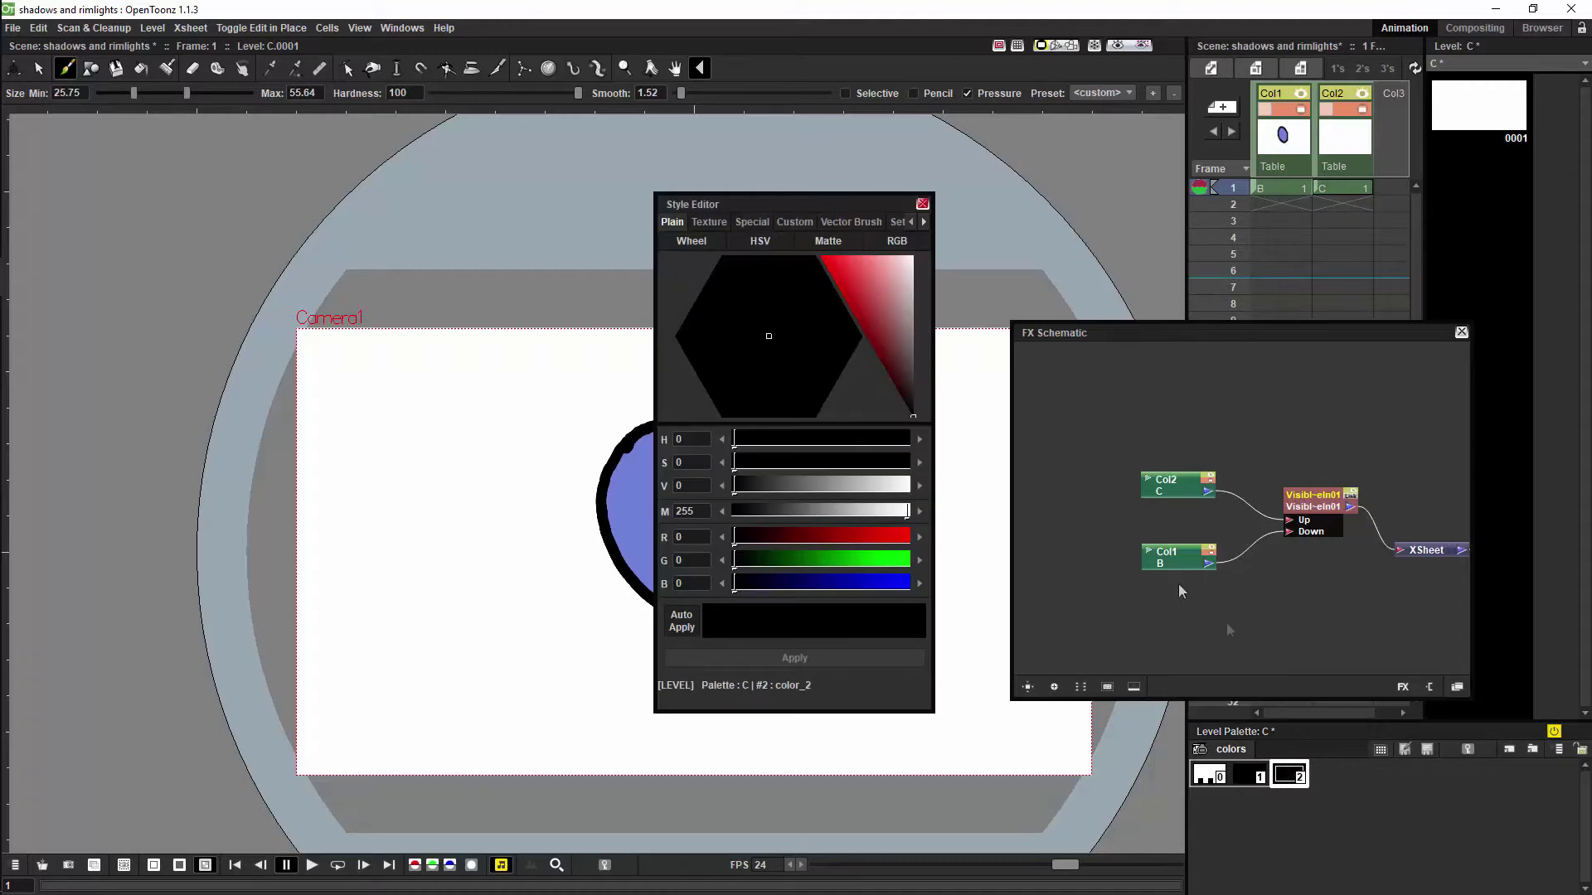
click(879, 308)
click(734, 383)
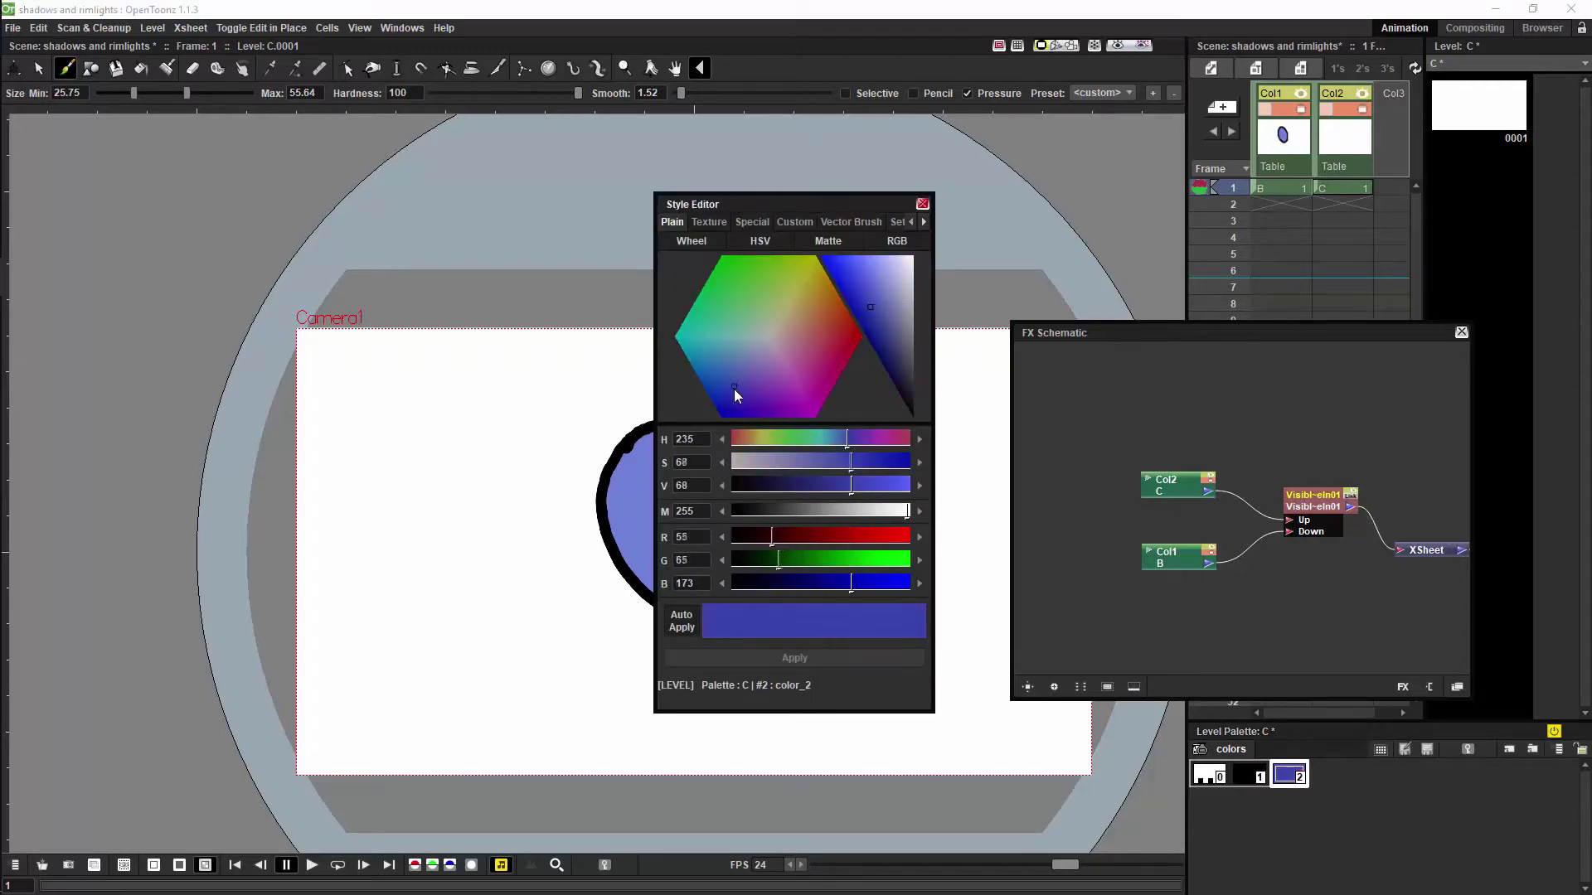
click(921, 205)
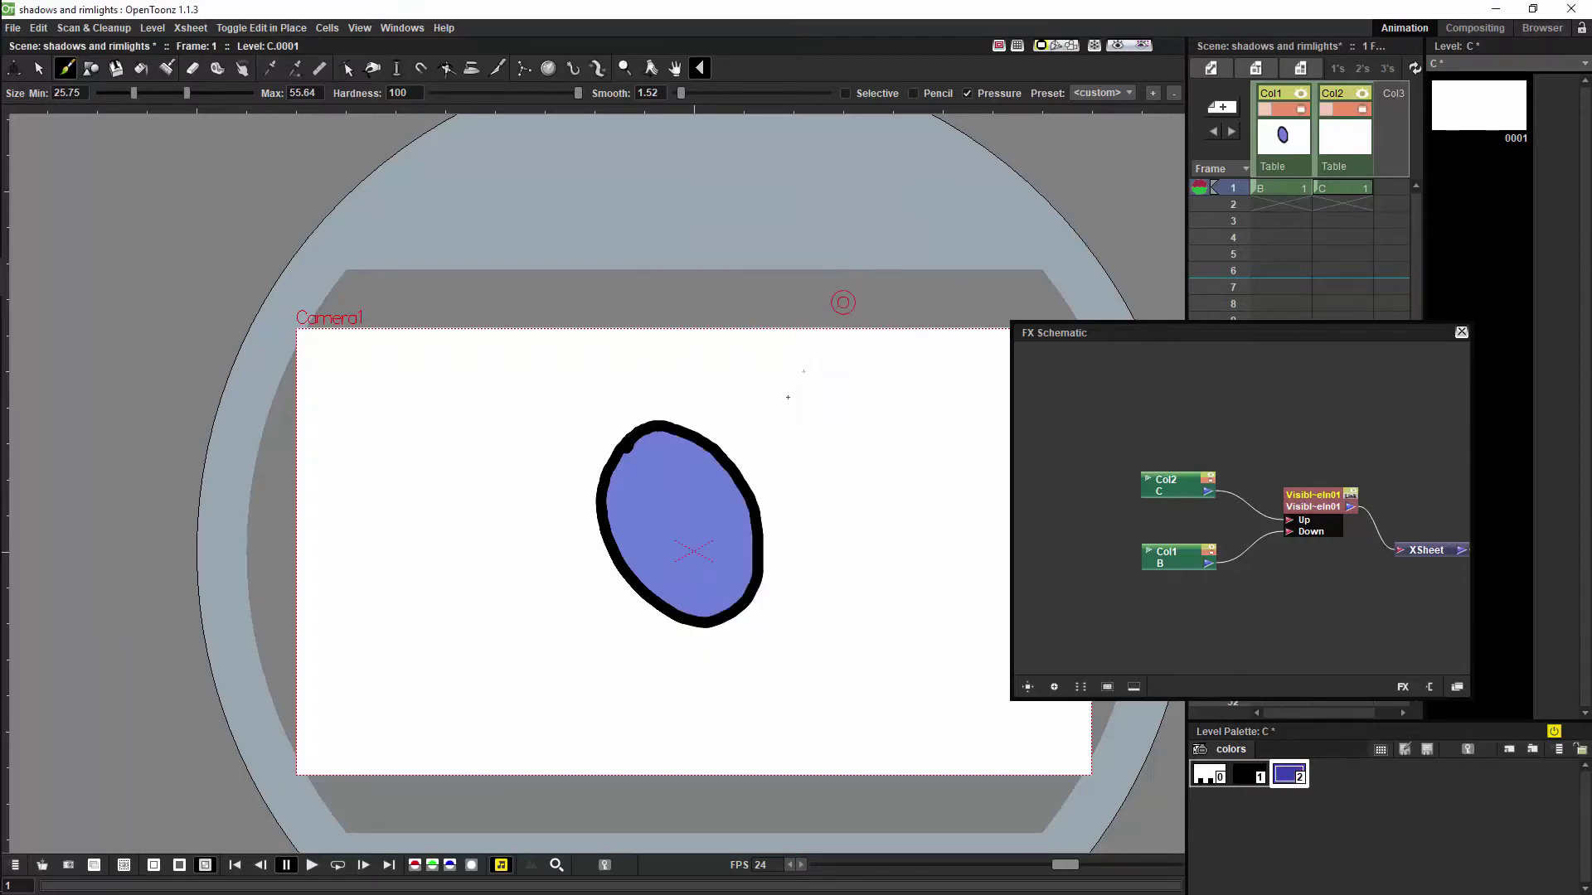
Step: Draw a closed dark blue shadow shape overlapping the oval's upper-right edge, fill it, and turn on the viewer preview
drag(641, 404, 790, 590)
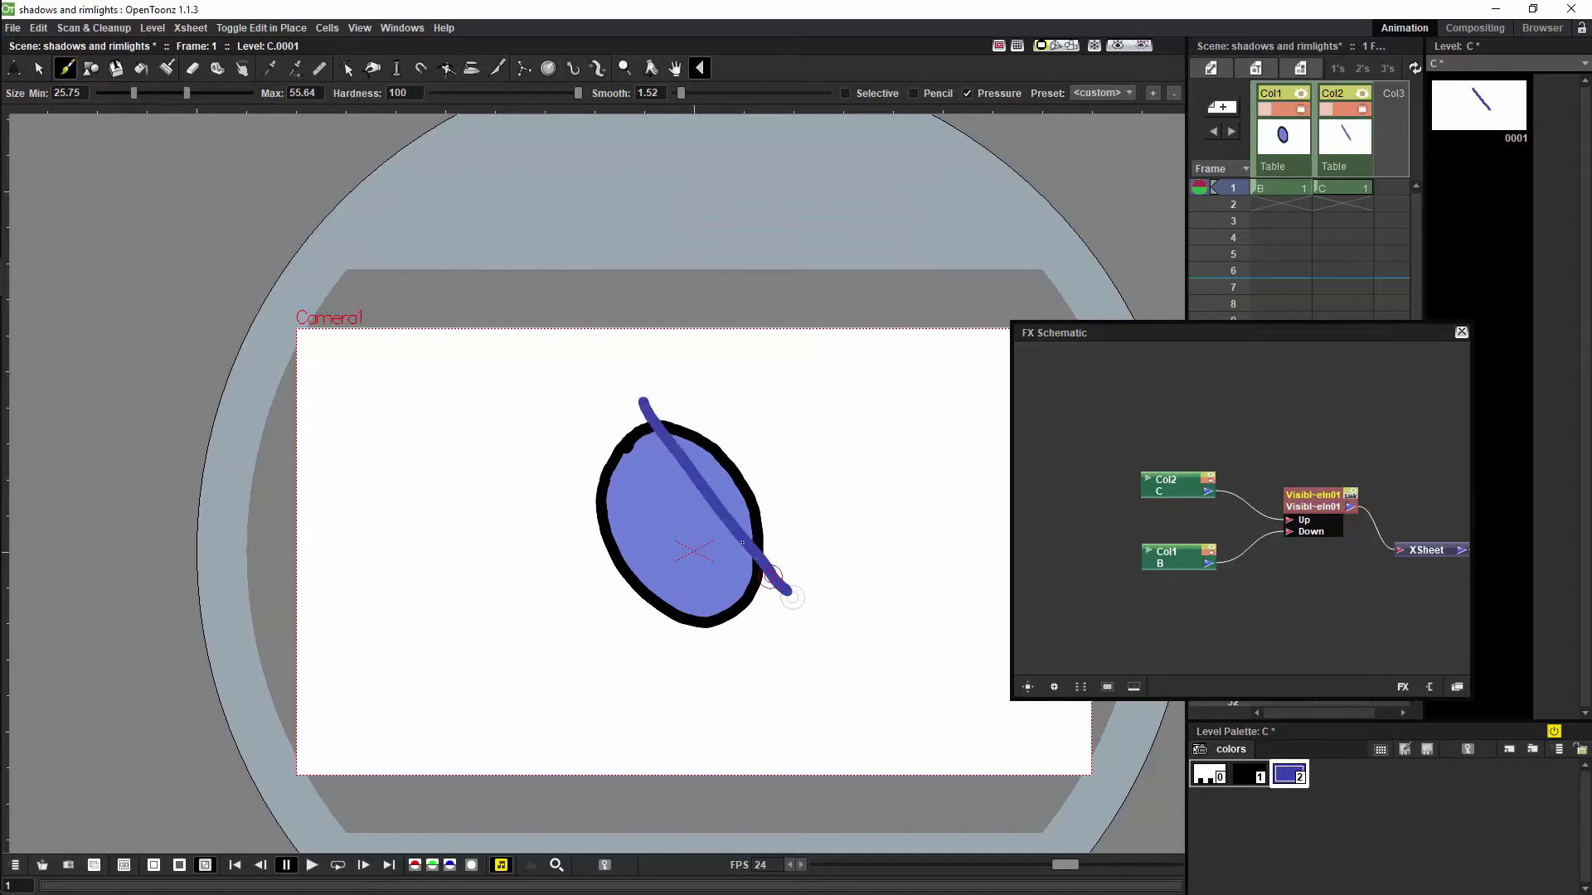
drag(655, 408, 767, 545)
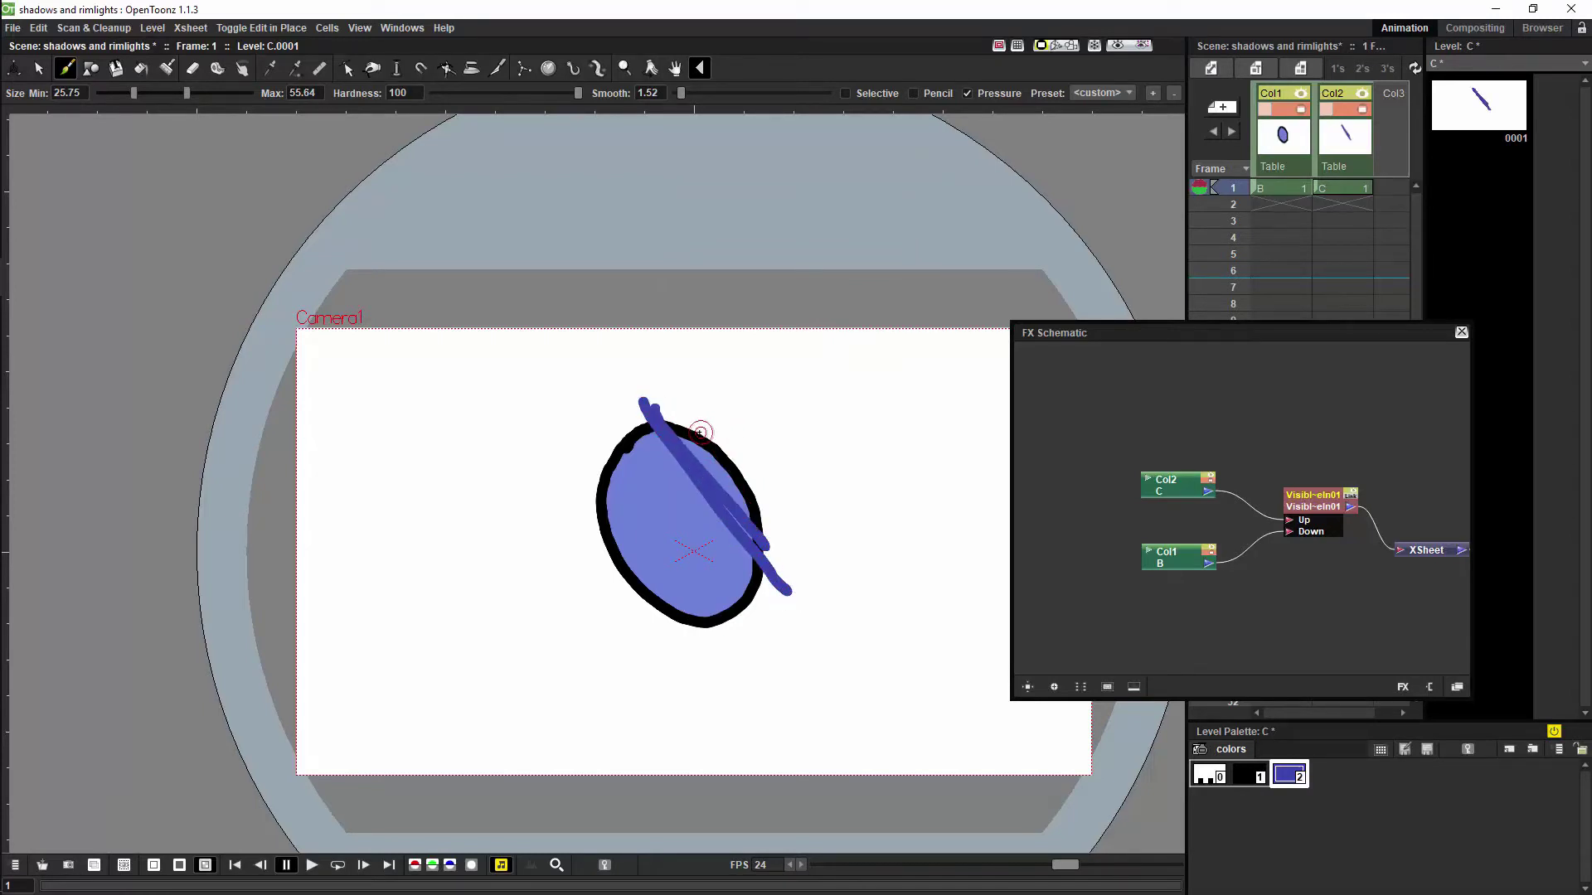
key(ctrl+z)
mouse_move(643, 402)
mouse_down()
mouse_move(688, 404)
mouse_move(779, 464)
mouse_move(809, 557)
mouse_move(787, 588)
mouse_up()
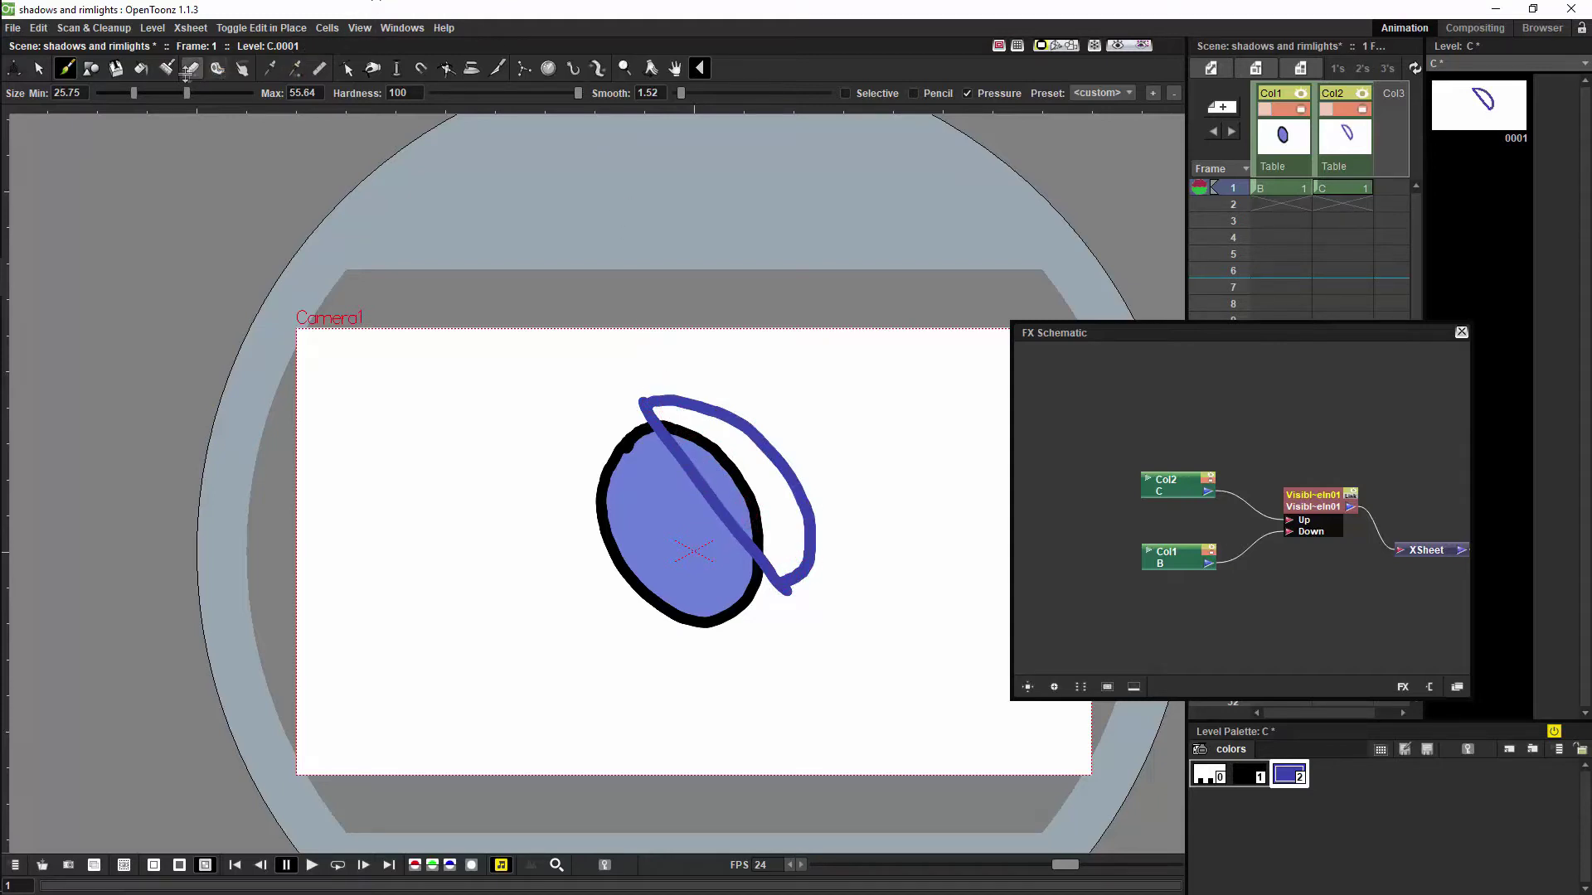
click(141, 68)
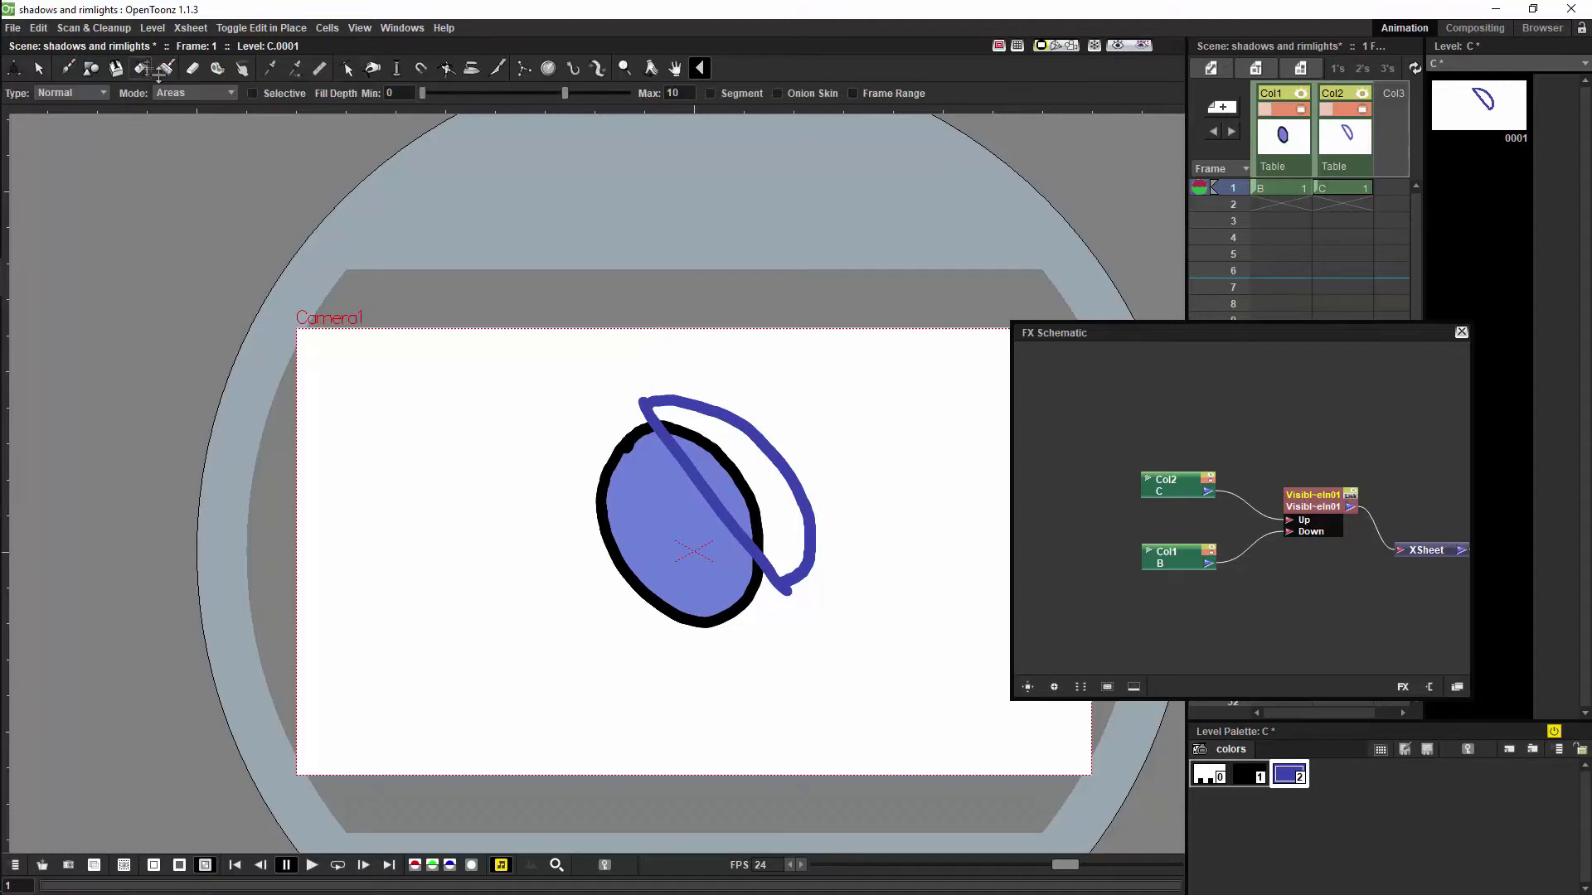
click(767, 515)
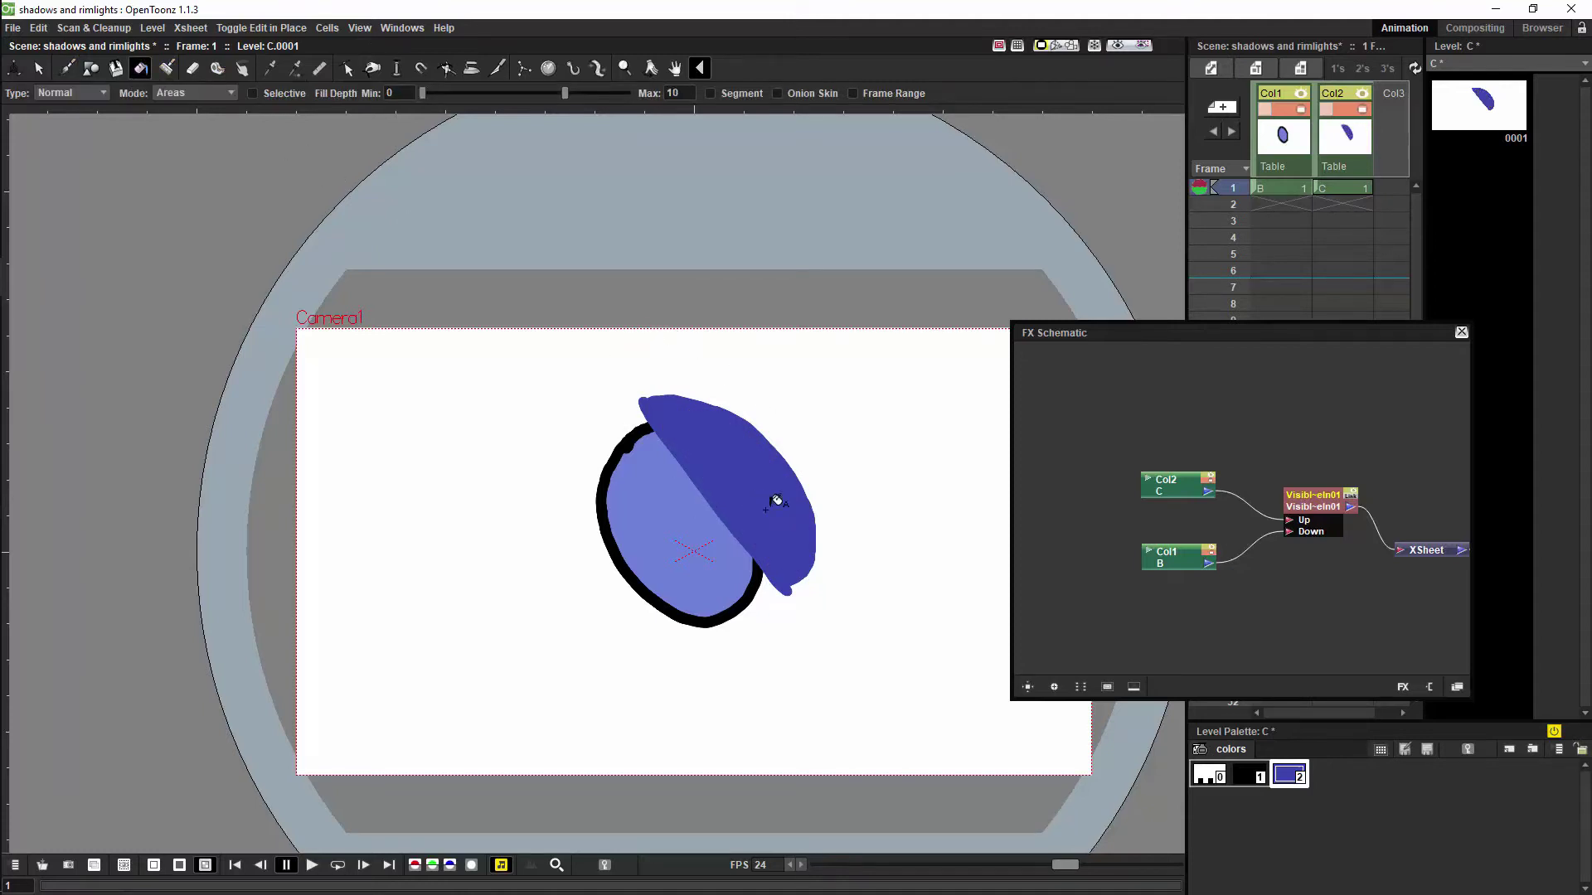
click(1144, 44)
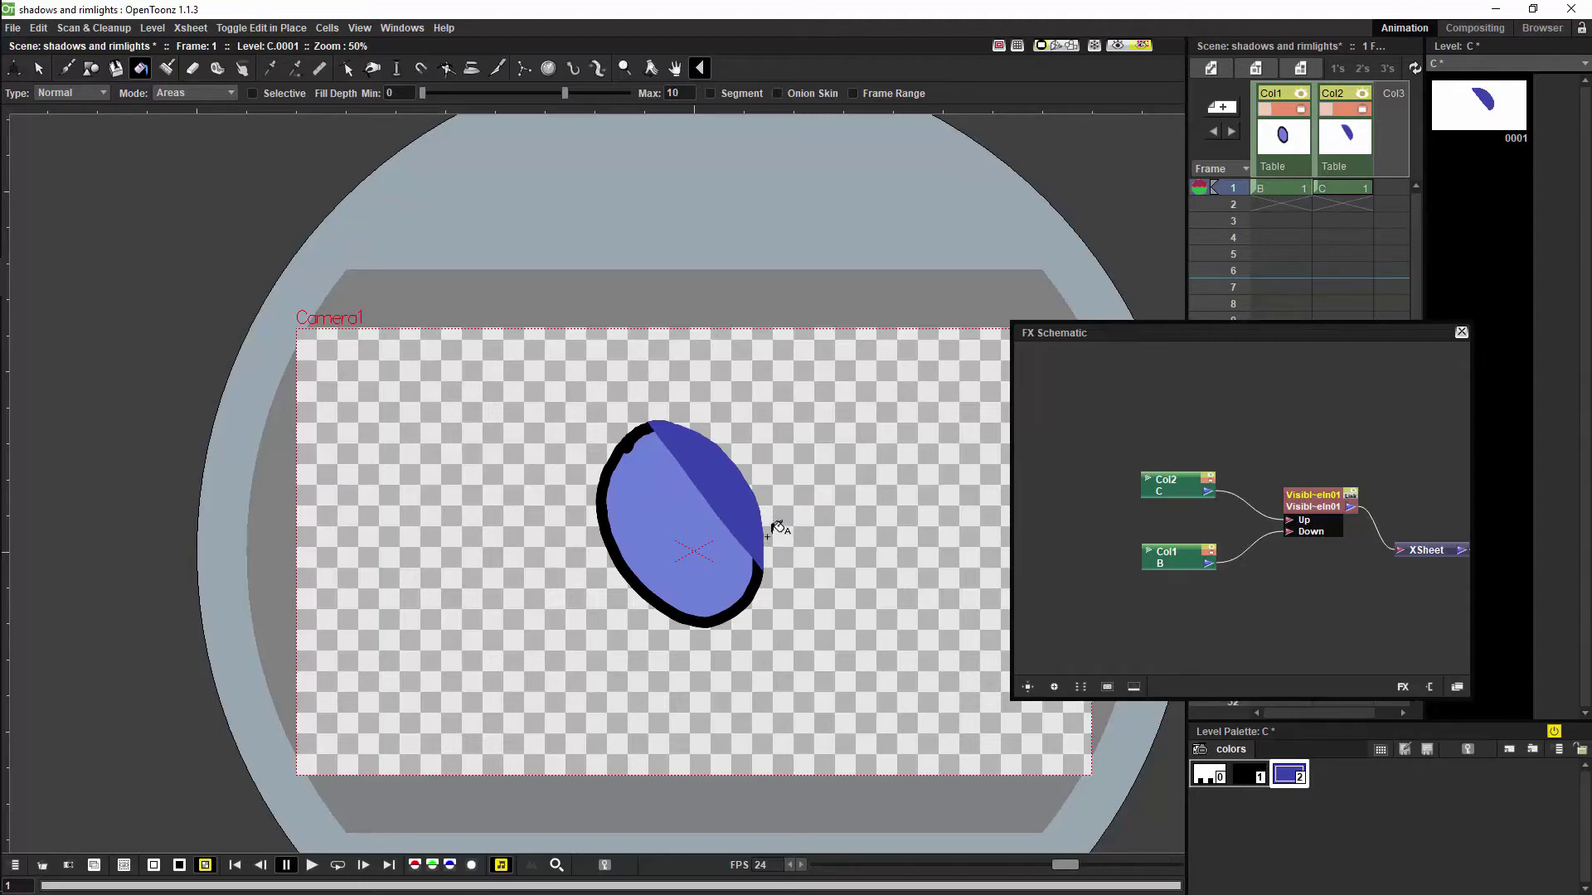
Step: Add a Palette Filter effect from the Toonz_Level category and place its node just above the Visible Matte In node
click(1183, 557)
key(a)
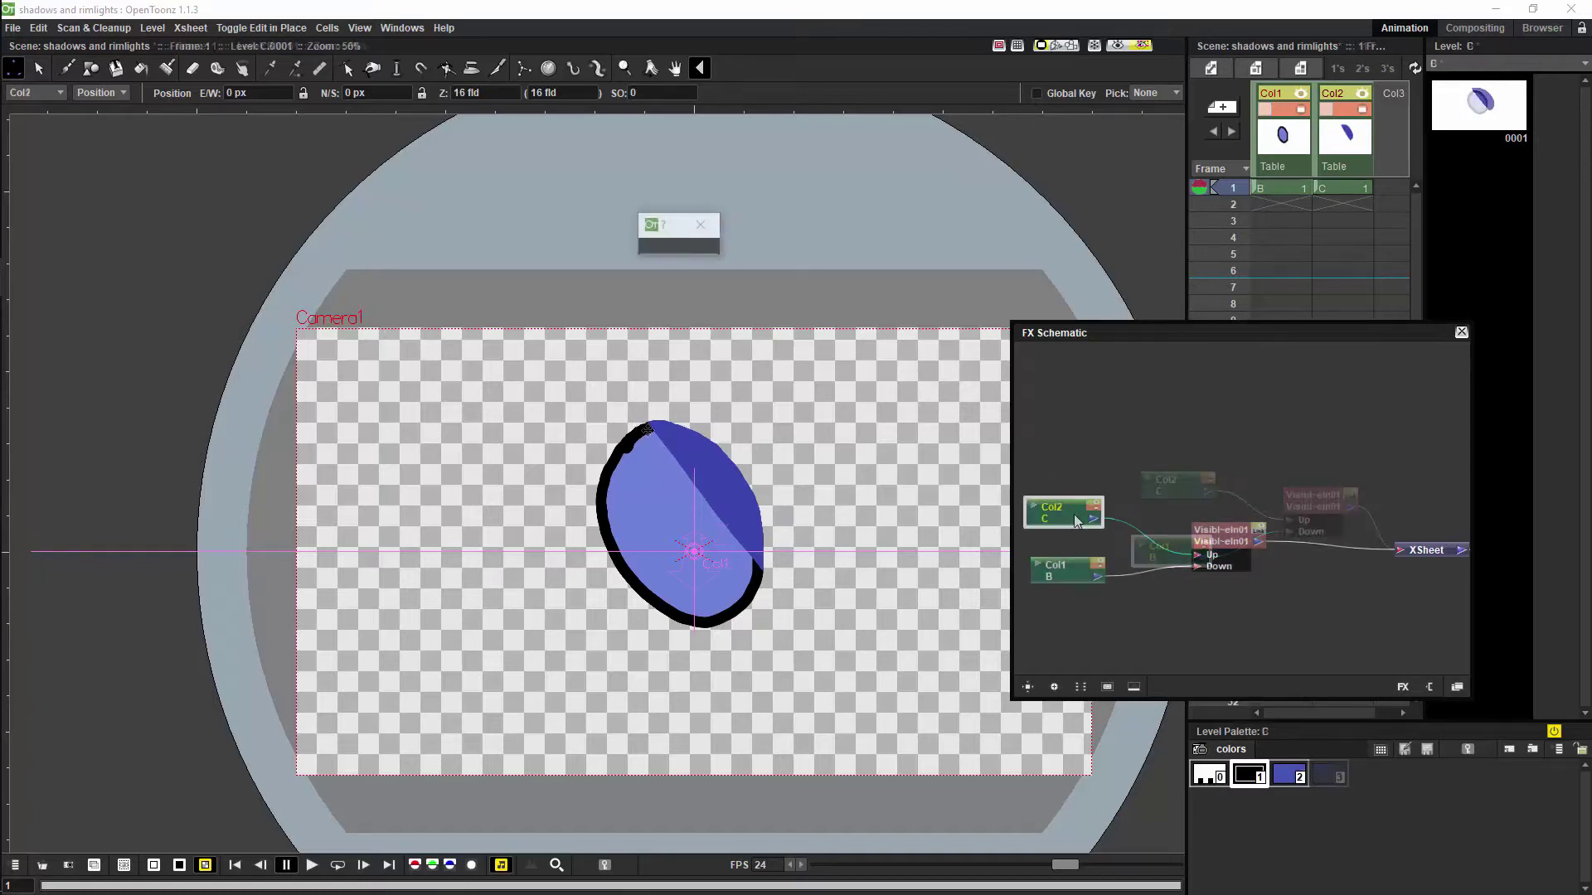
click(1219, 543)
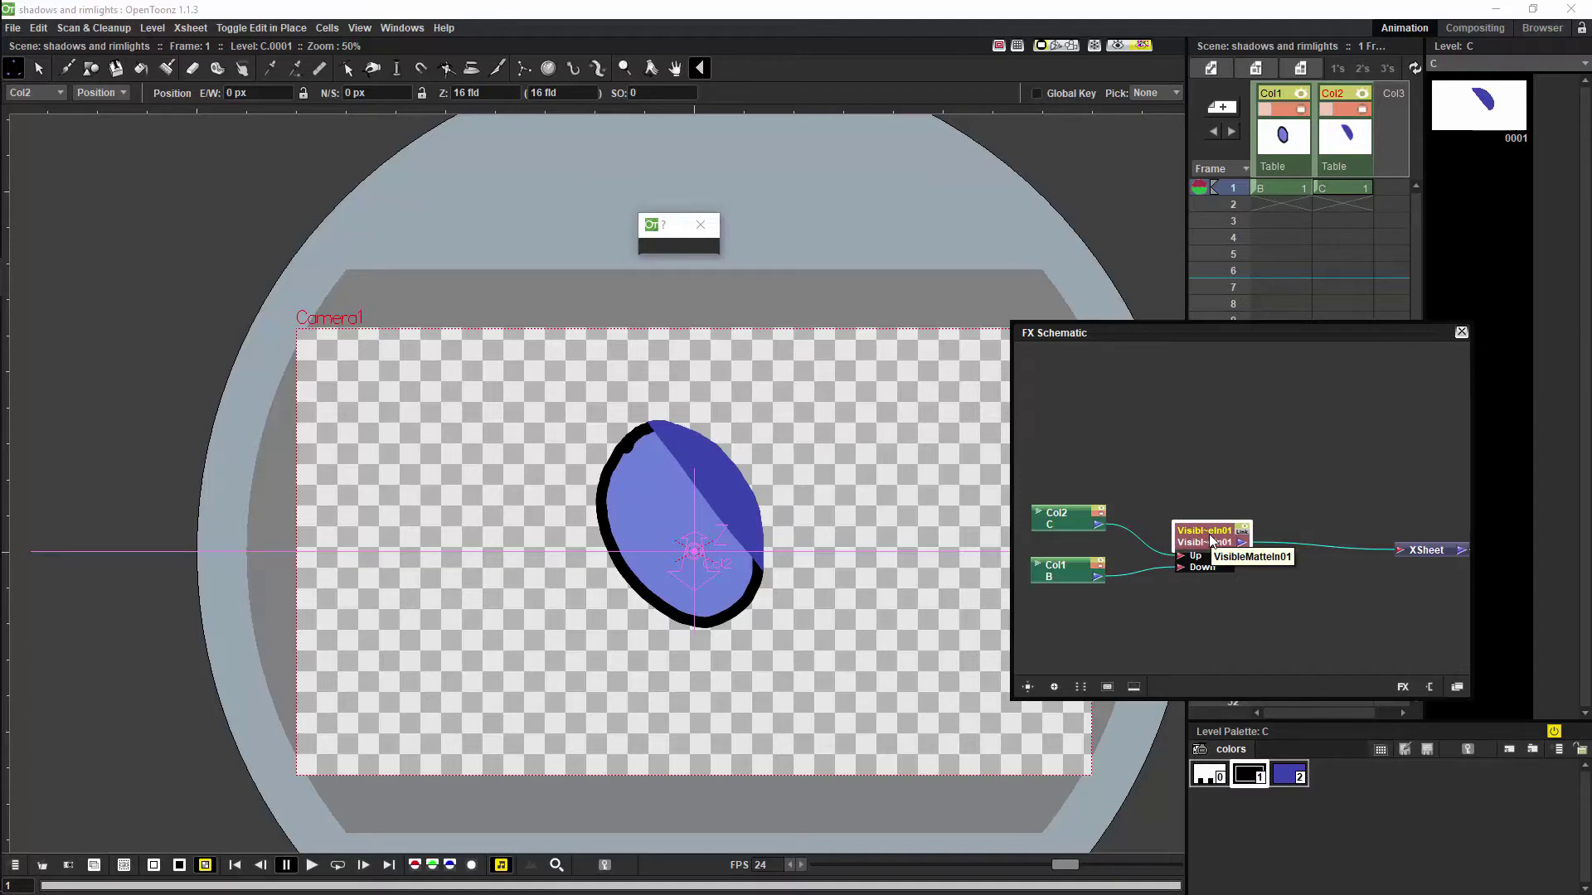
right_click(1206, 451)
mouse_move(1248, 464)
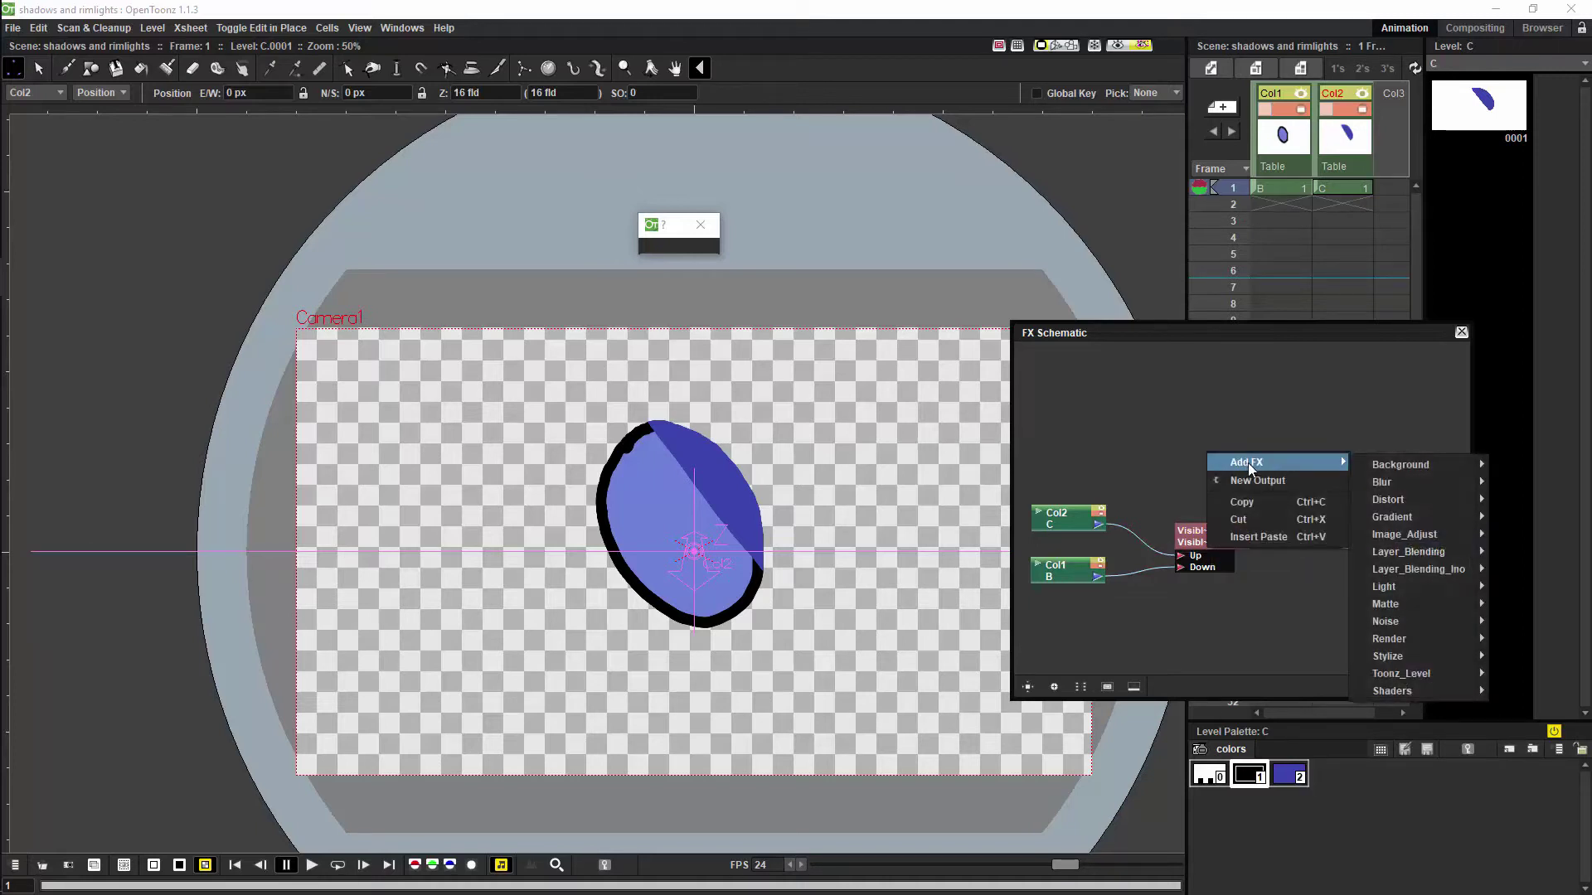
mouse_move(1420, 640)
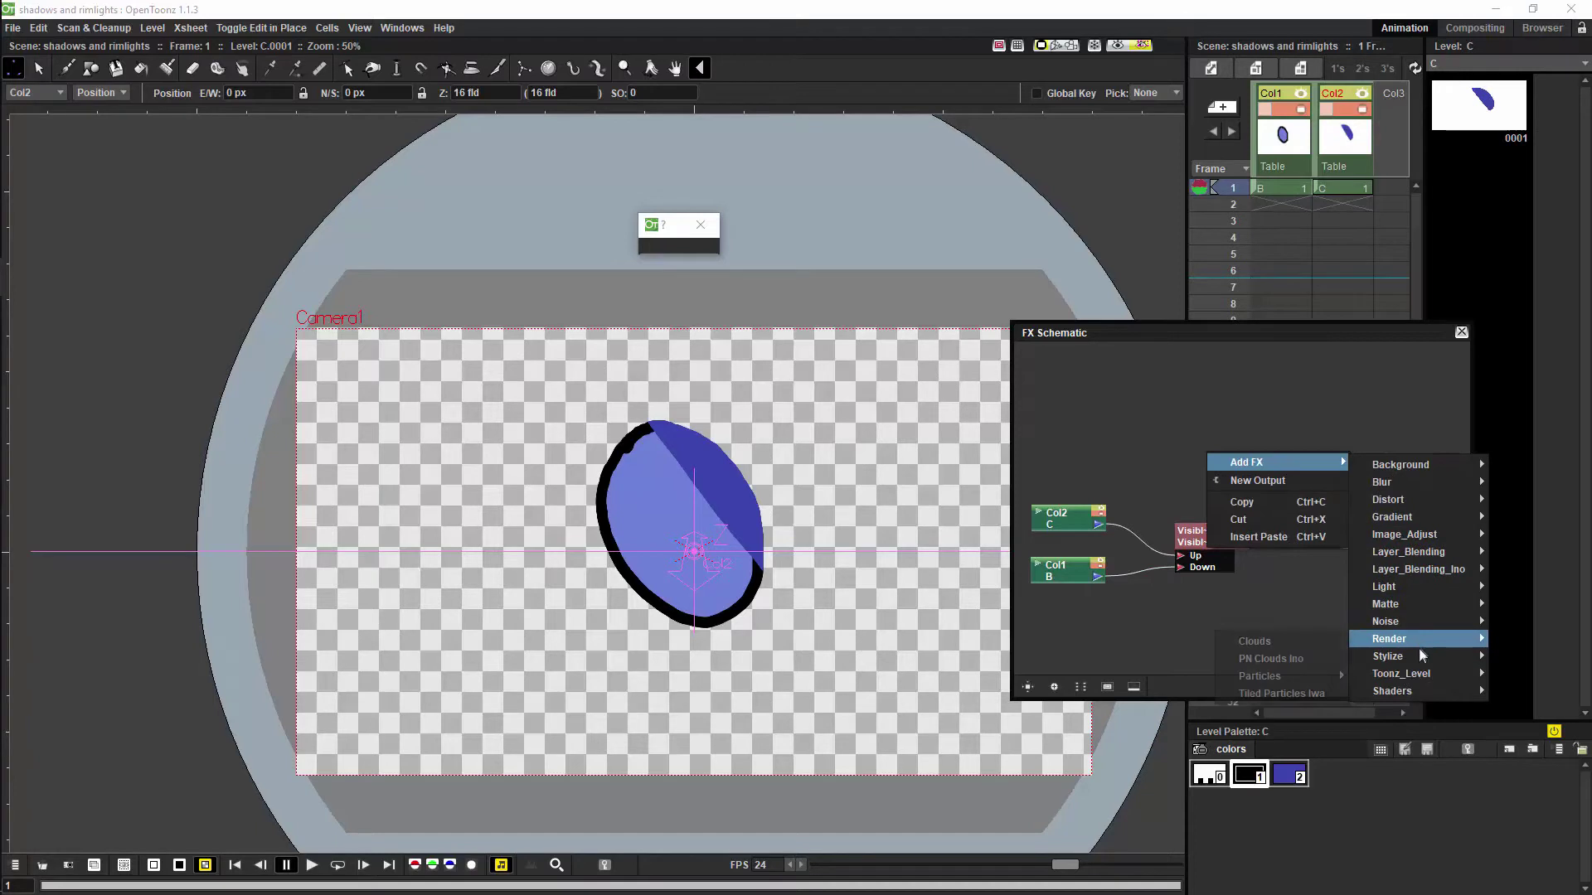
mouse_move(1421, 676)
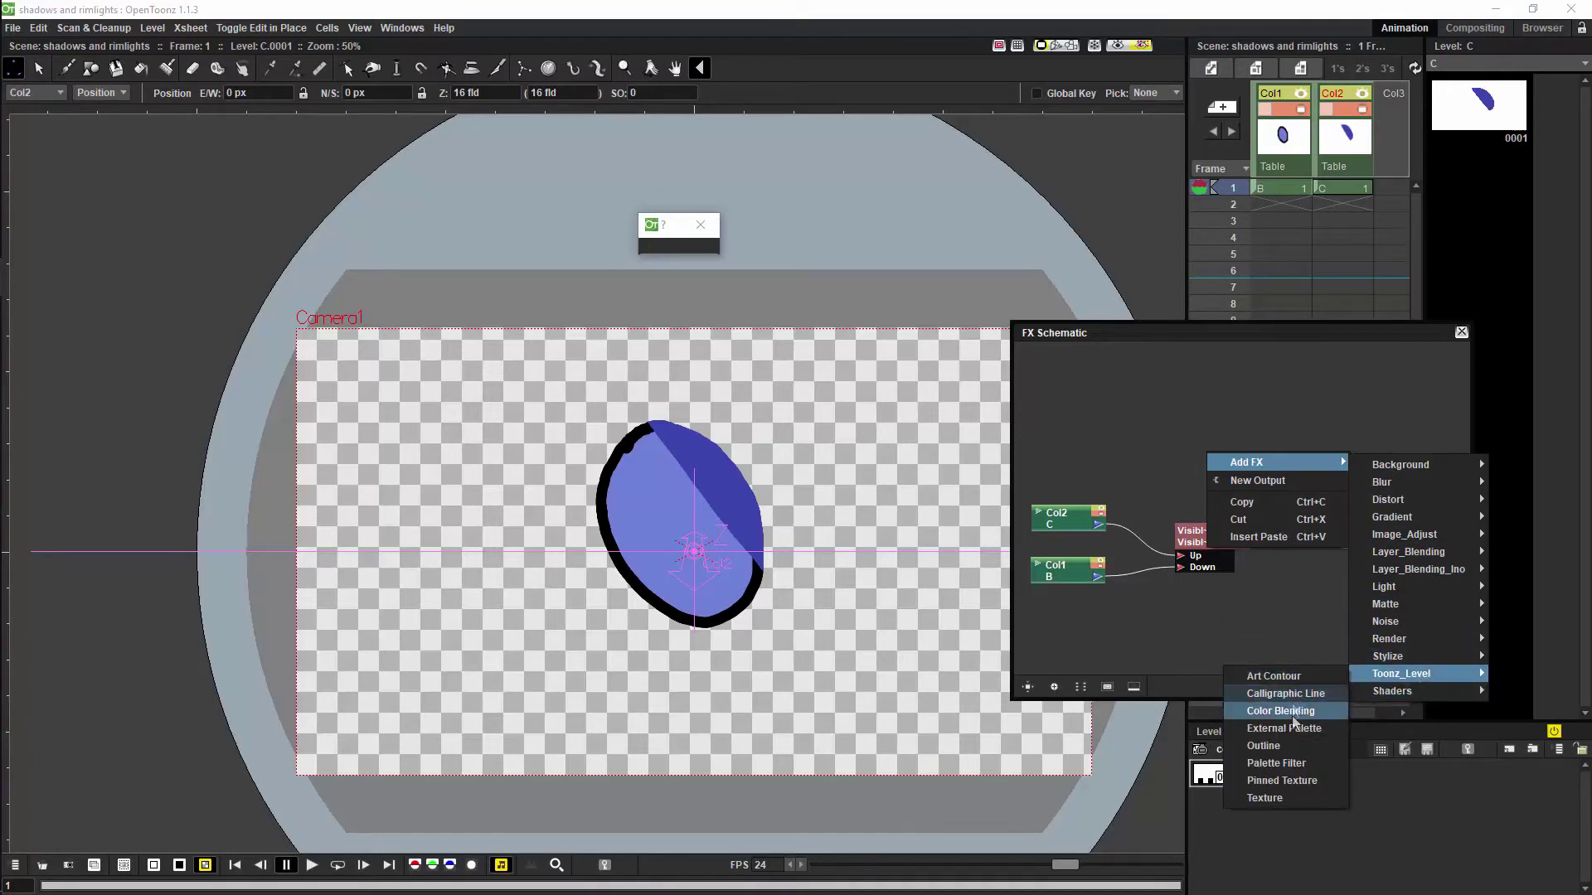
click(1301, 763)
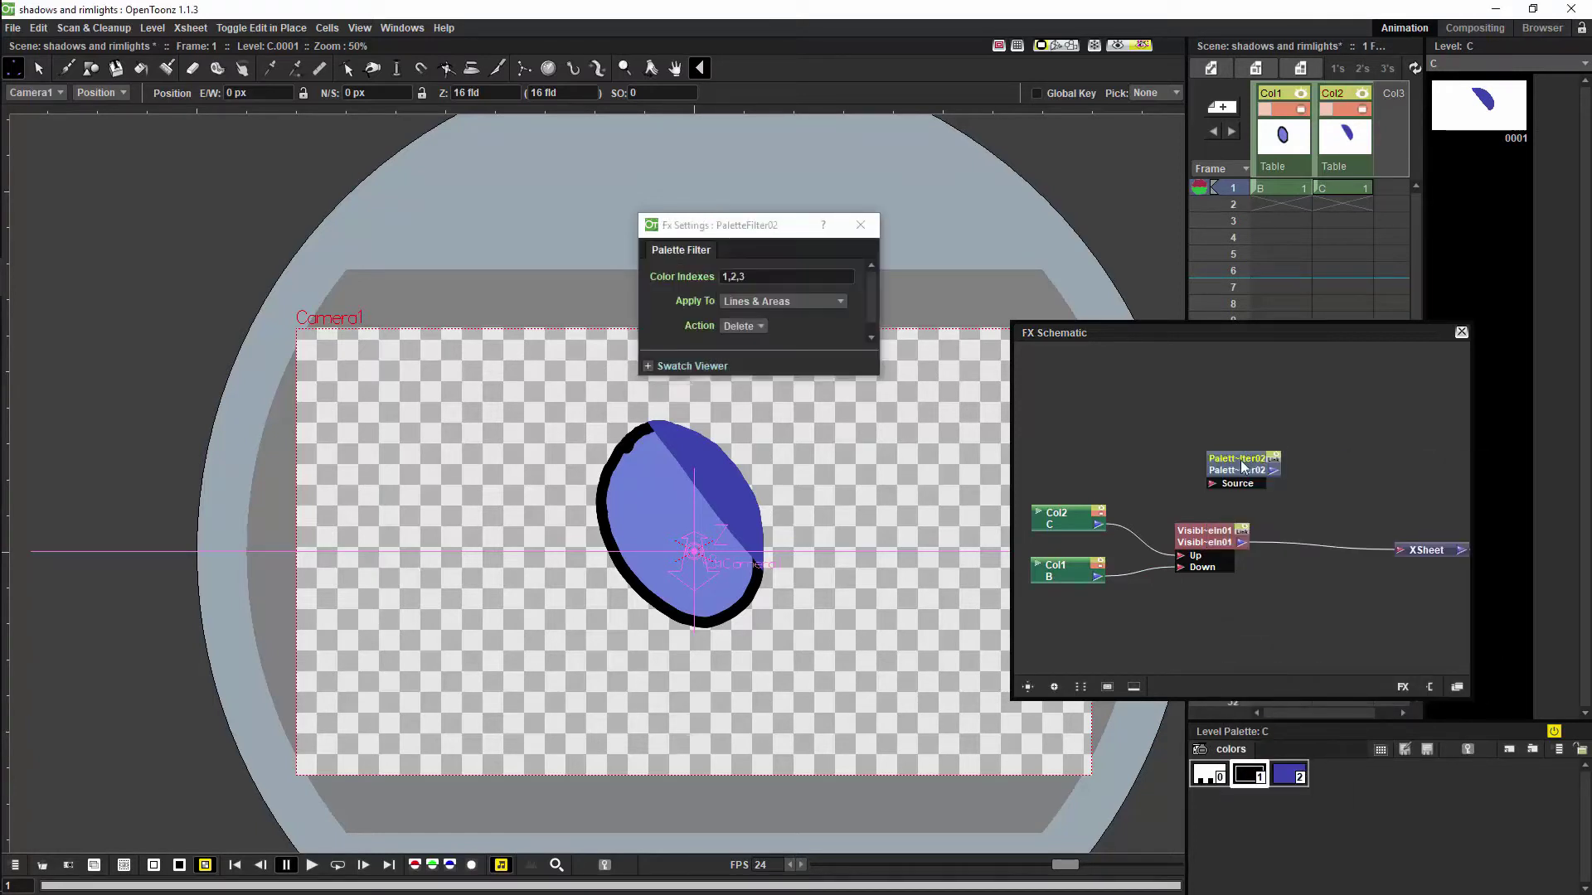
drag(1243, 466, 1204, 475)
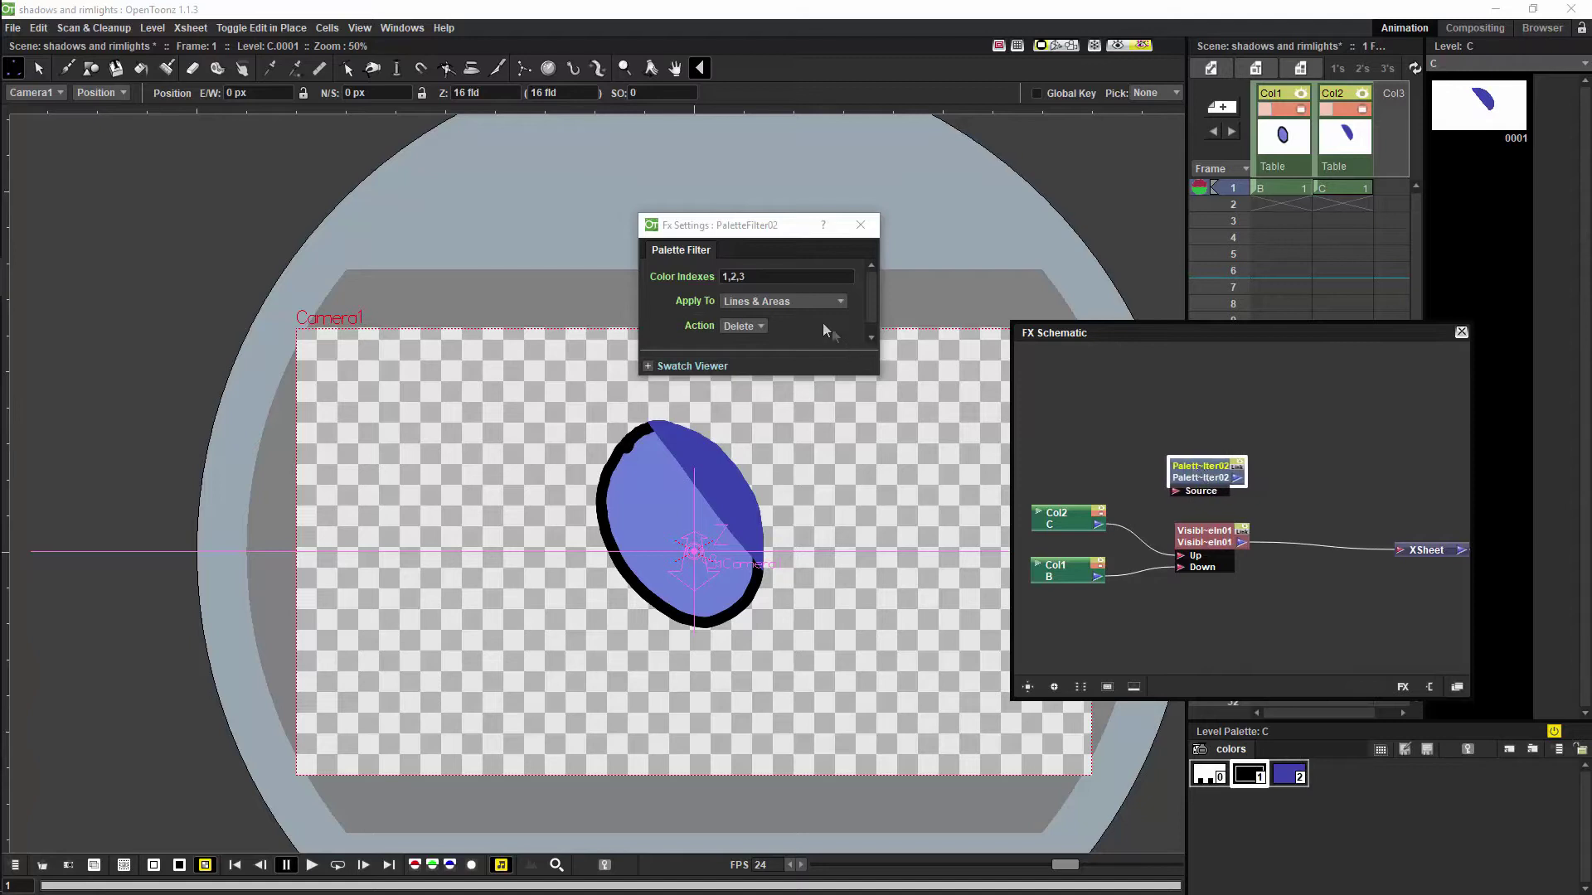
Step: Set the Palette Filter to Keep color index 1, and connect Col1 to its Source input
click(744, 326)
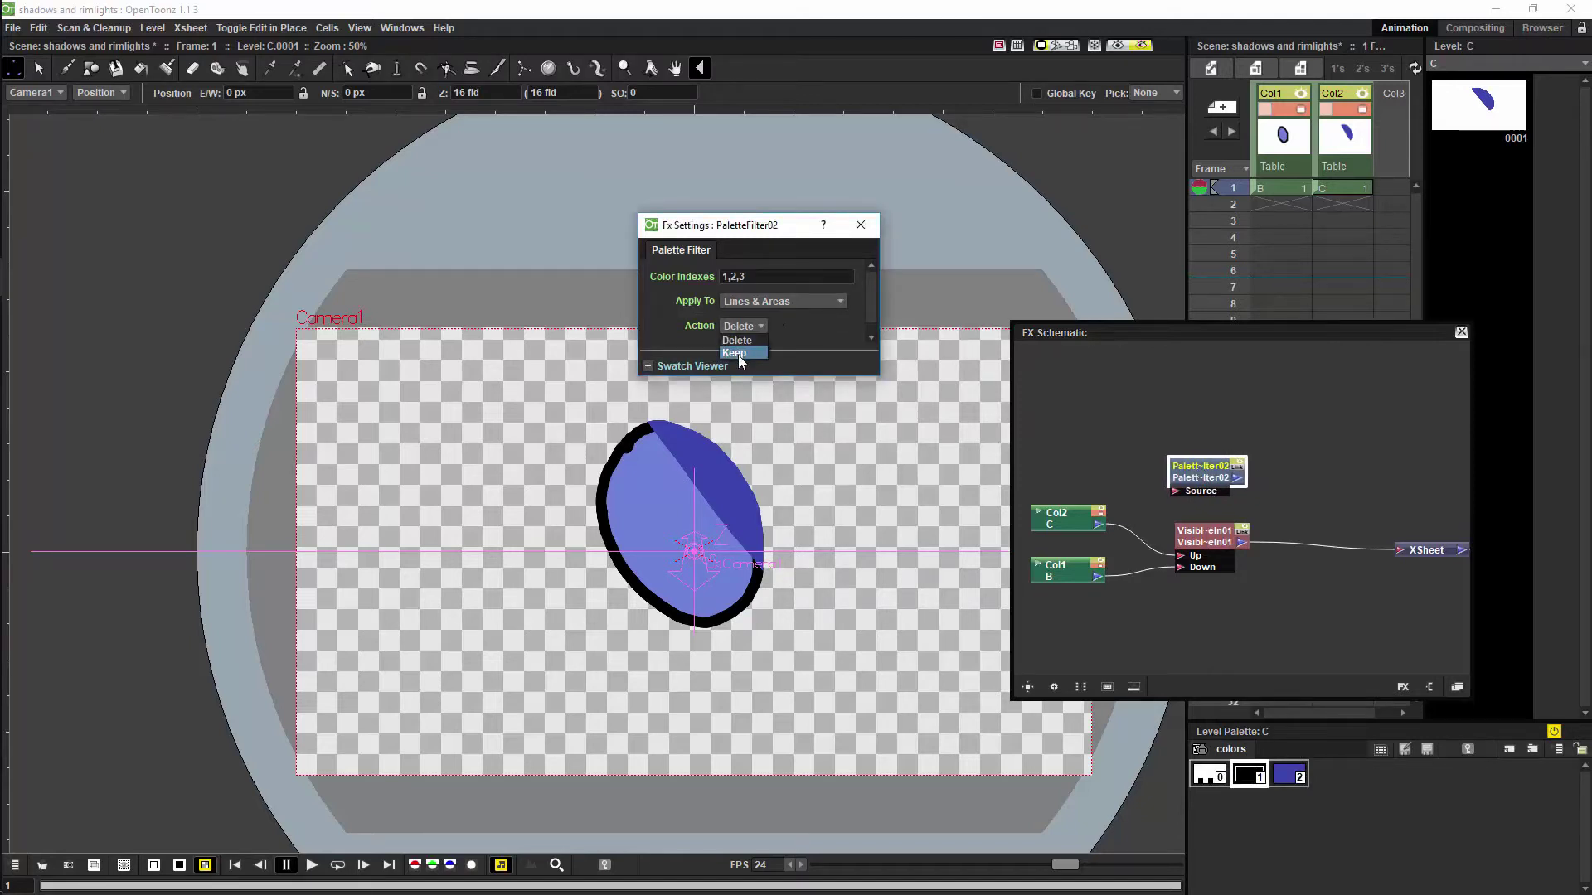
click(737, 353)
key(BackSpace)
click(1103, 577)
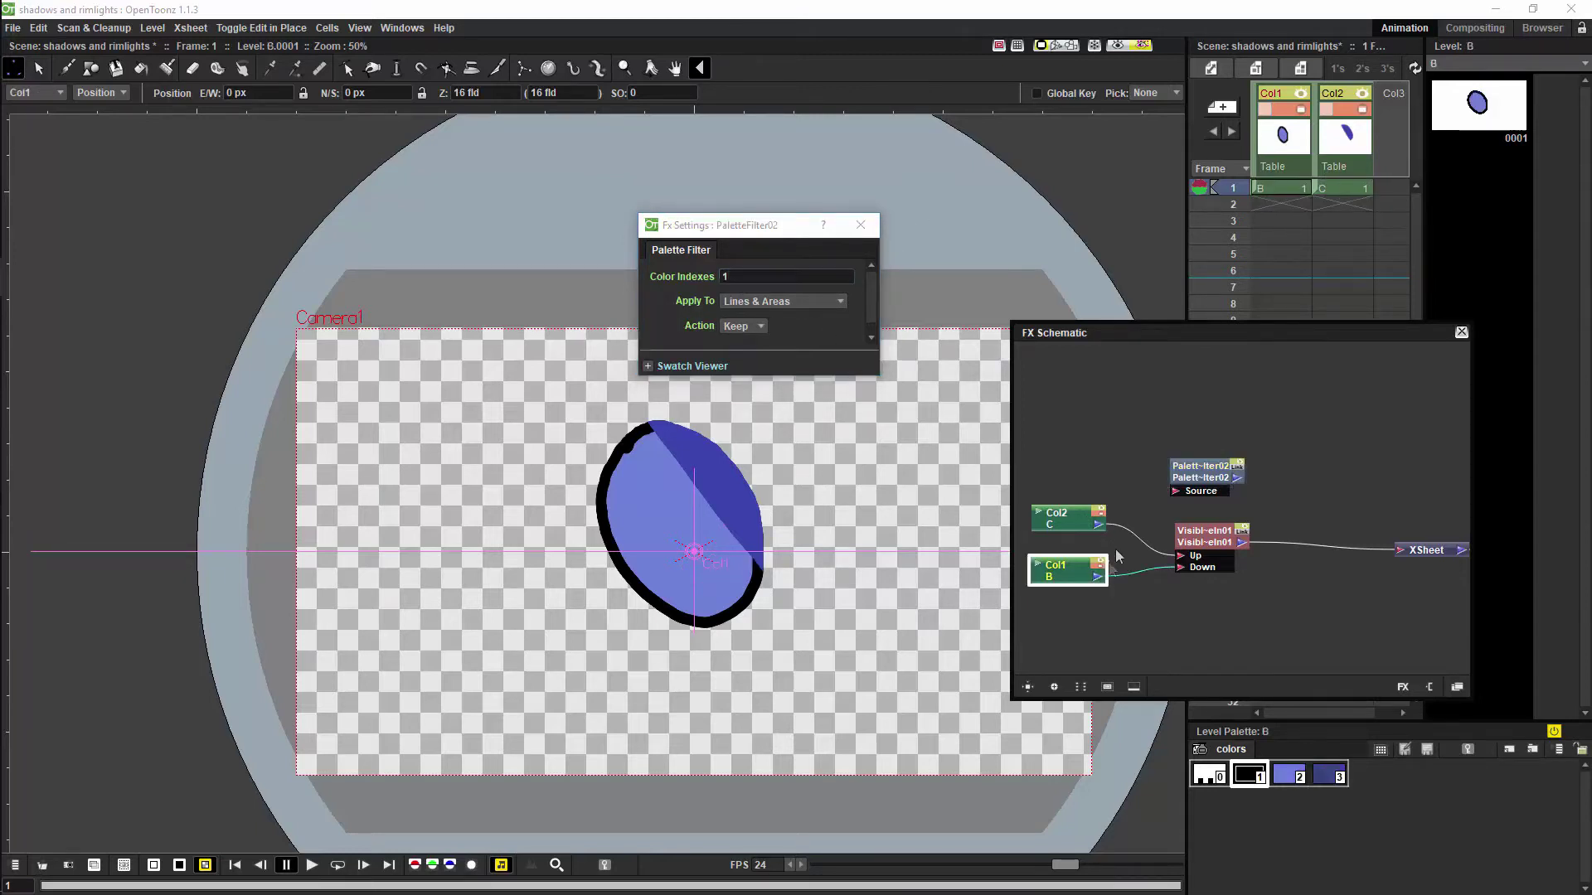
click(1176, 496)
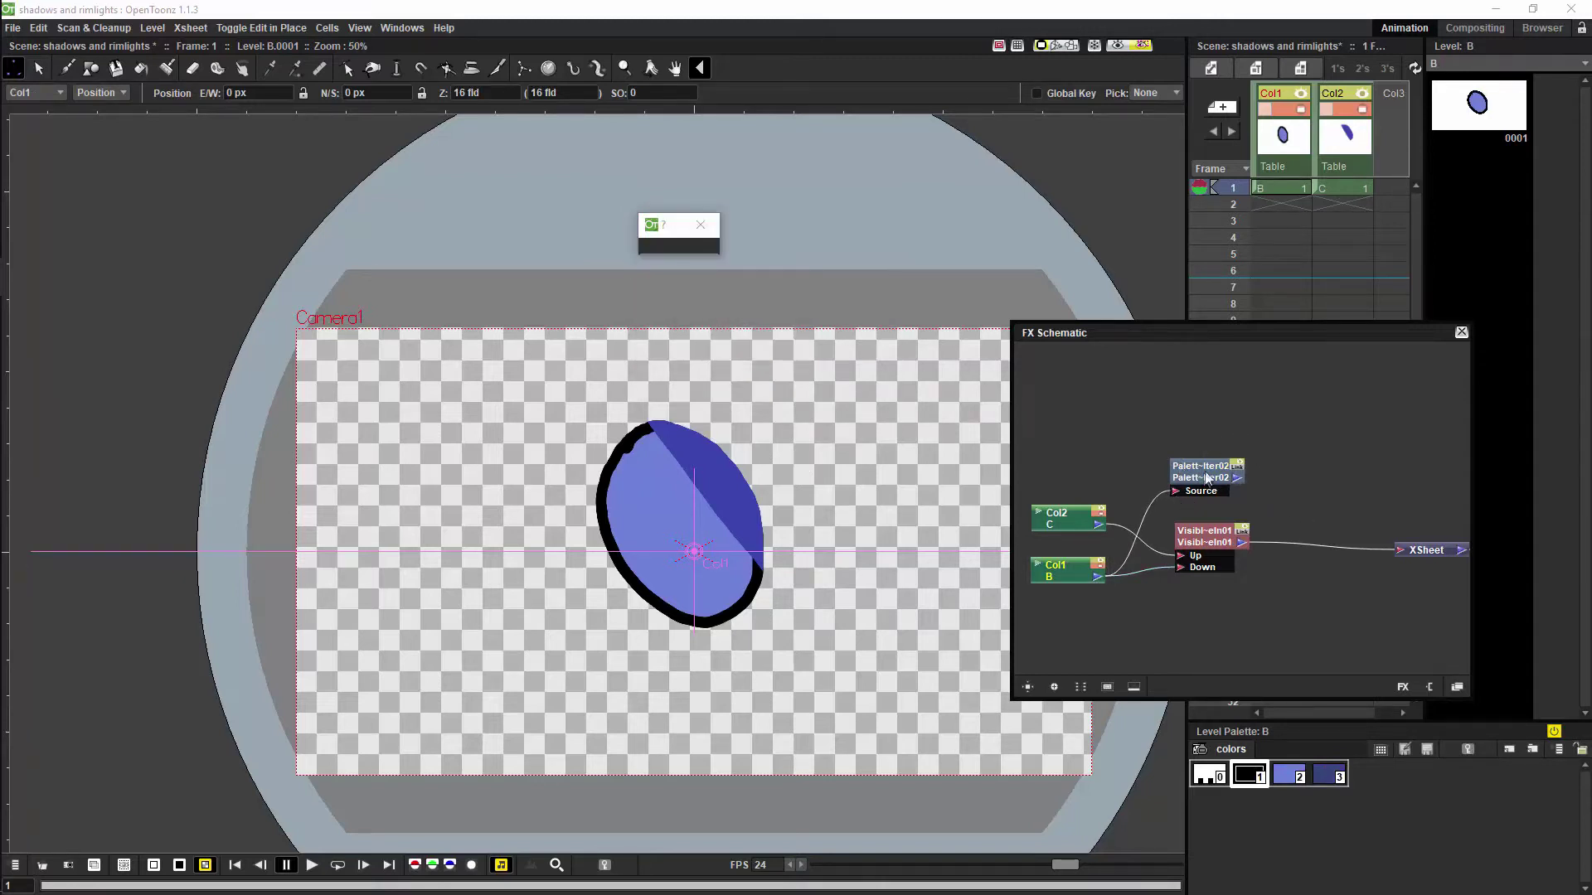
drag(1207, 479, 1210, 482)
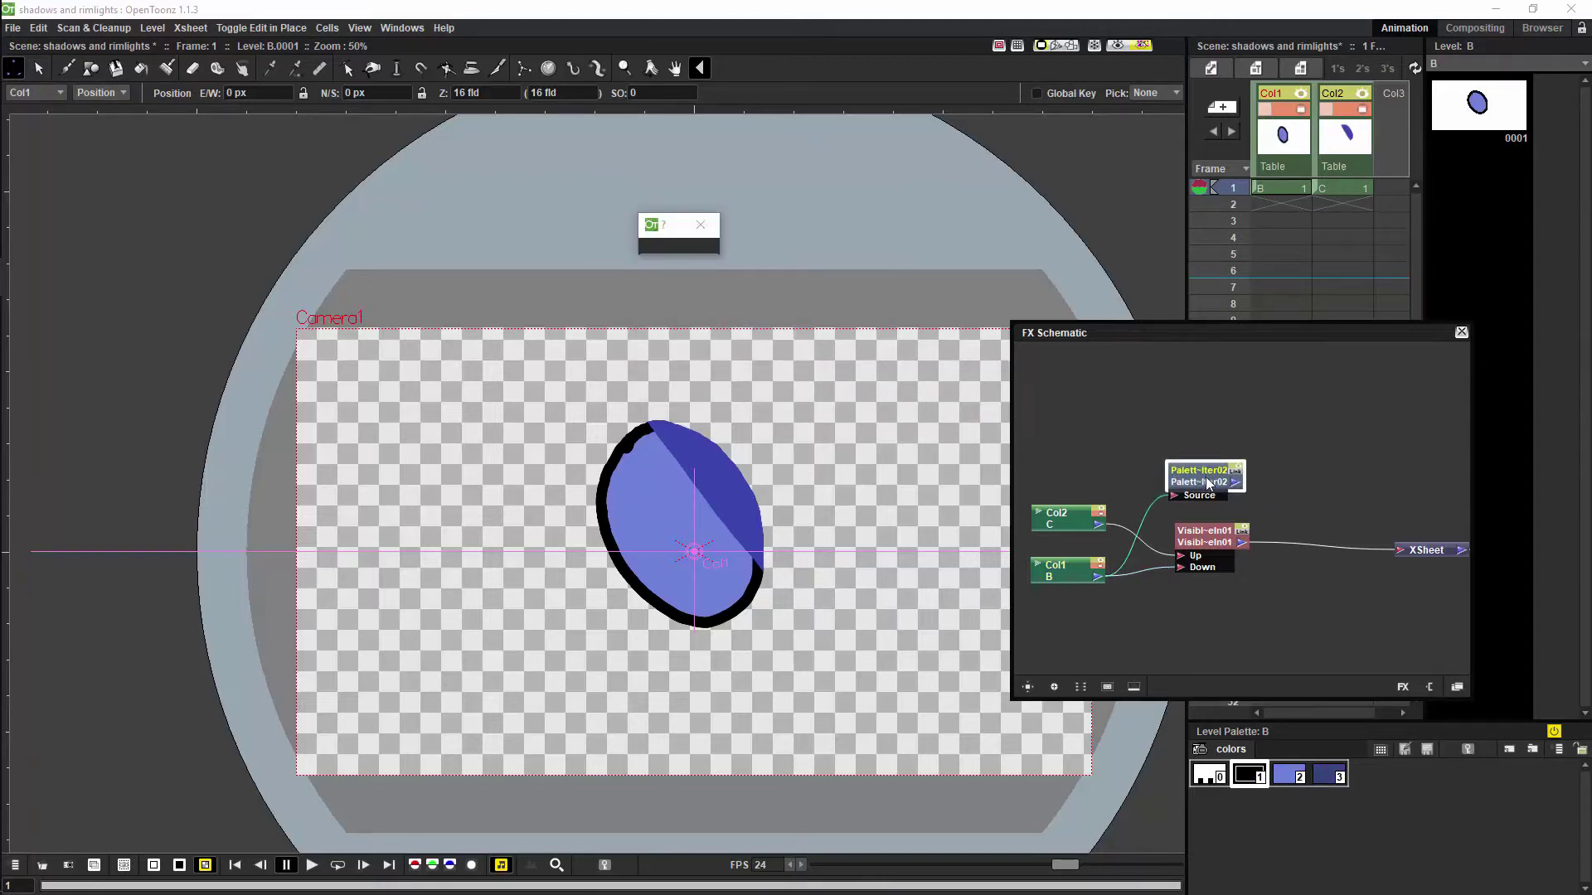
Step: Add an Over effect from the Layer_Blending category in the empty space before the XSheet node
right_click(1325, 489)
mouse_move(1460, 492)
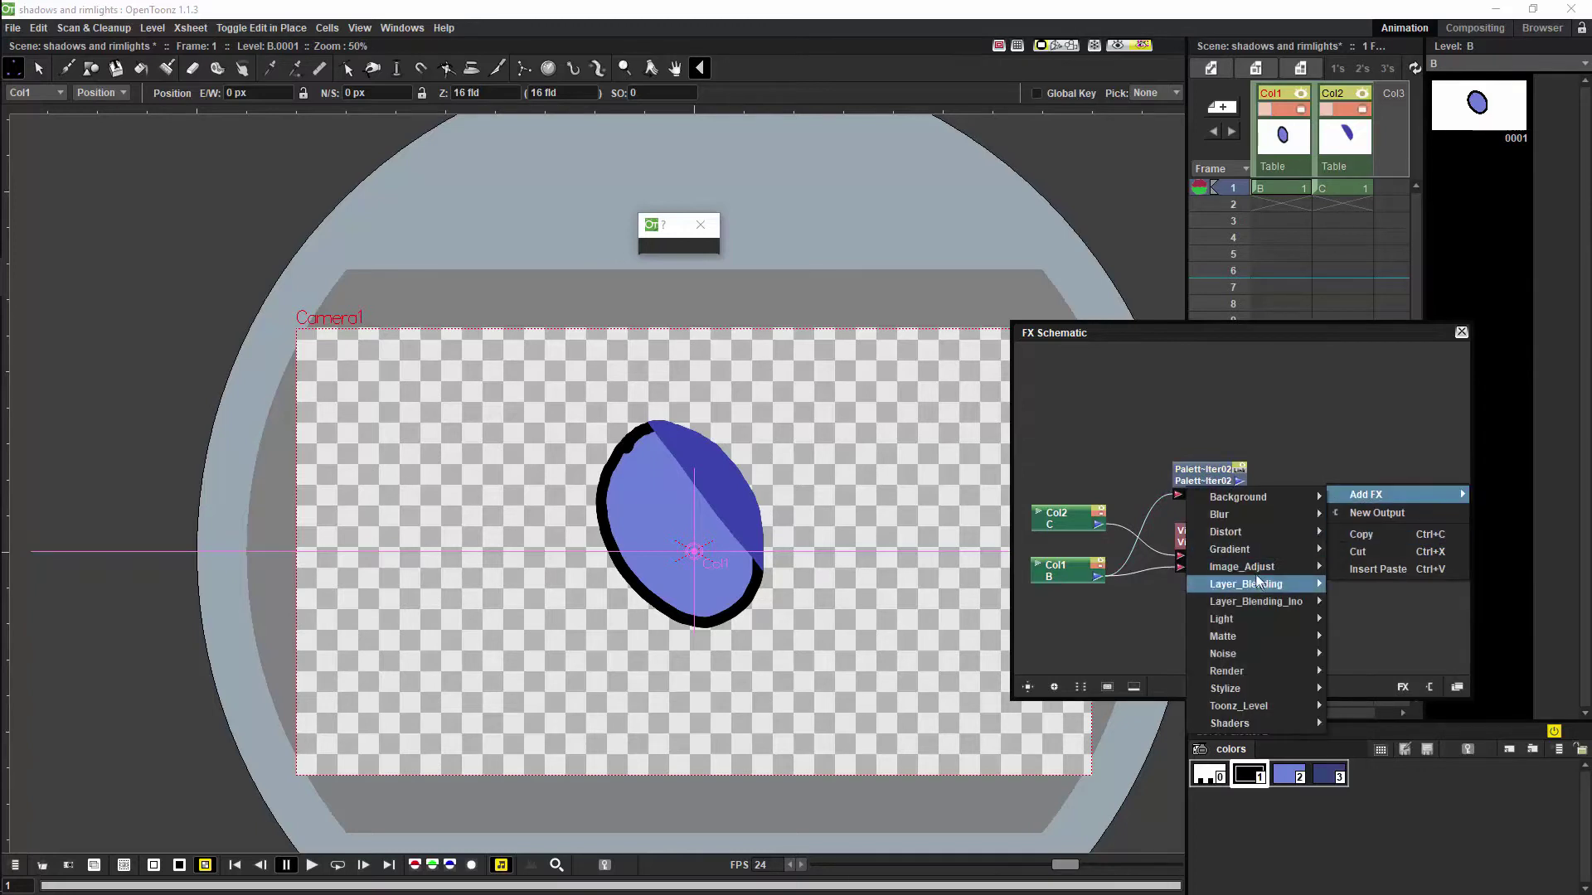
mouse_move(1257, 583)
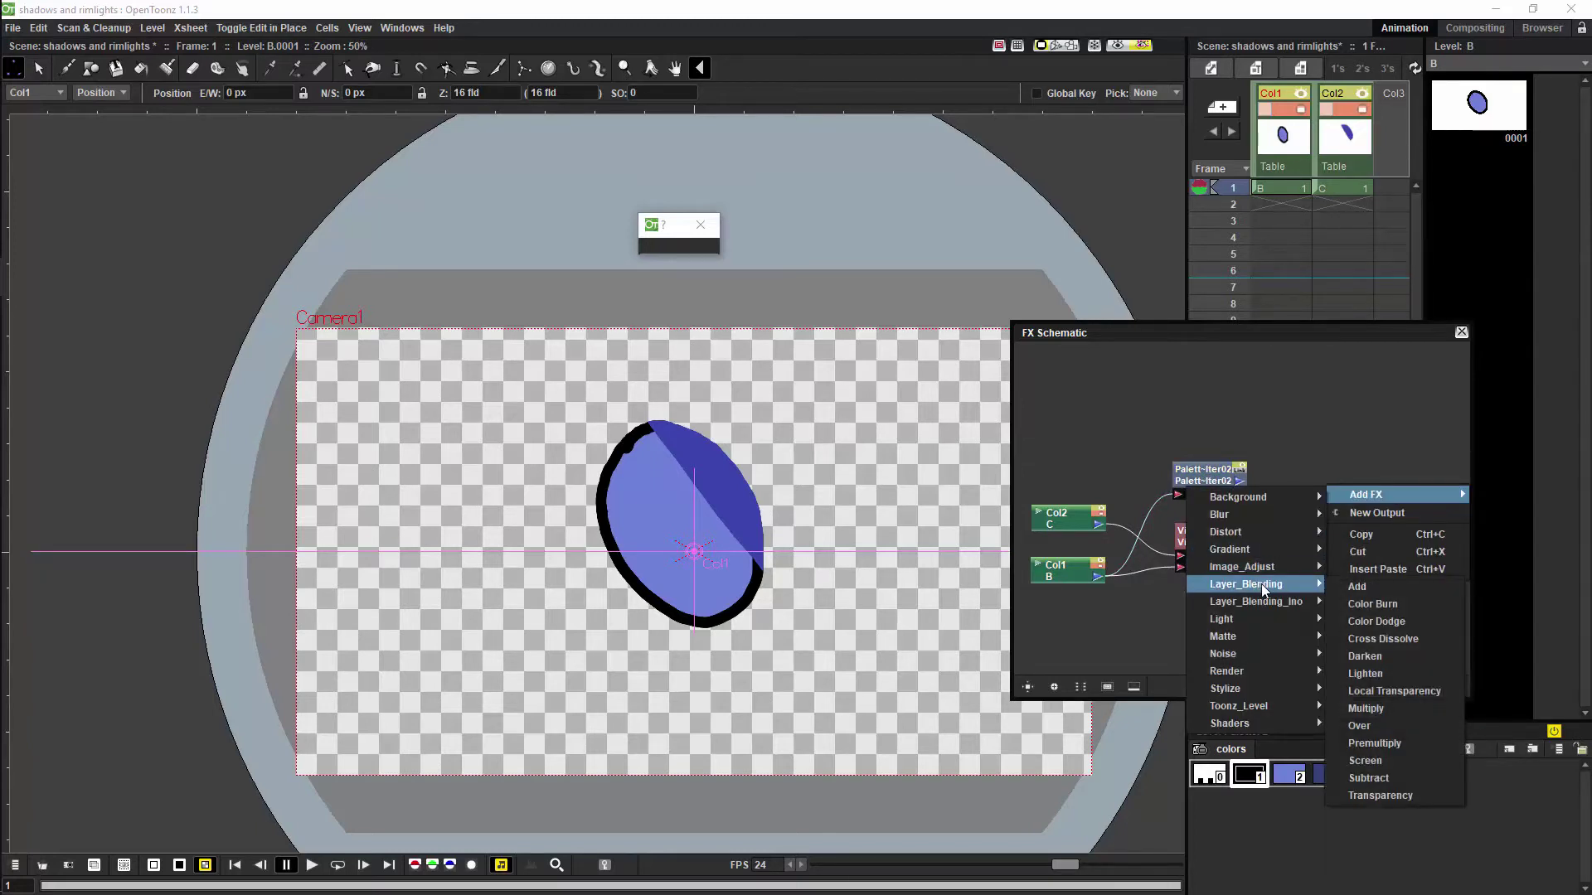
click(1367, 726)
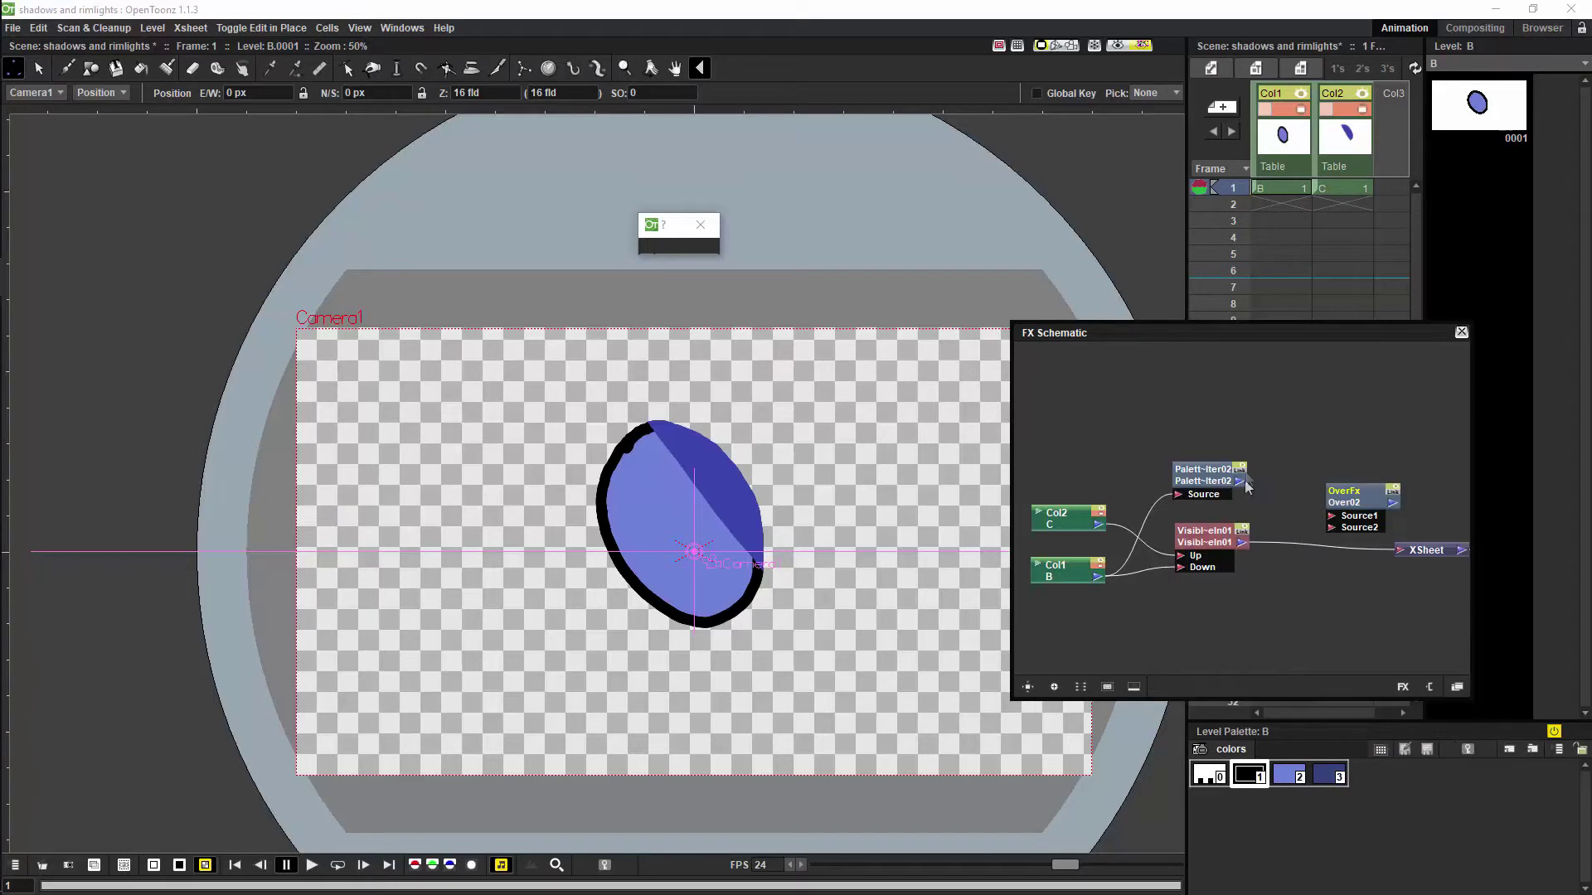
Step: Connect the Palette Filter to the Over node's Source1 and Visible Matte In to Source2, with Over's output routed to XSheet
drag(1239, 484, 1395, 551)
drag(1366, 485, 1341, 489)
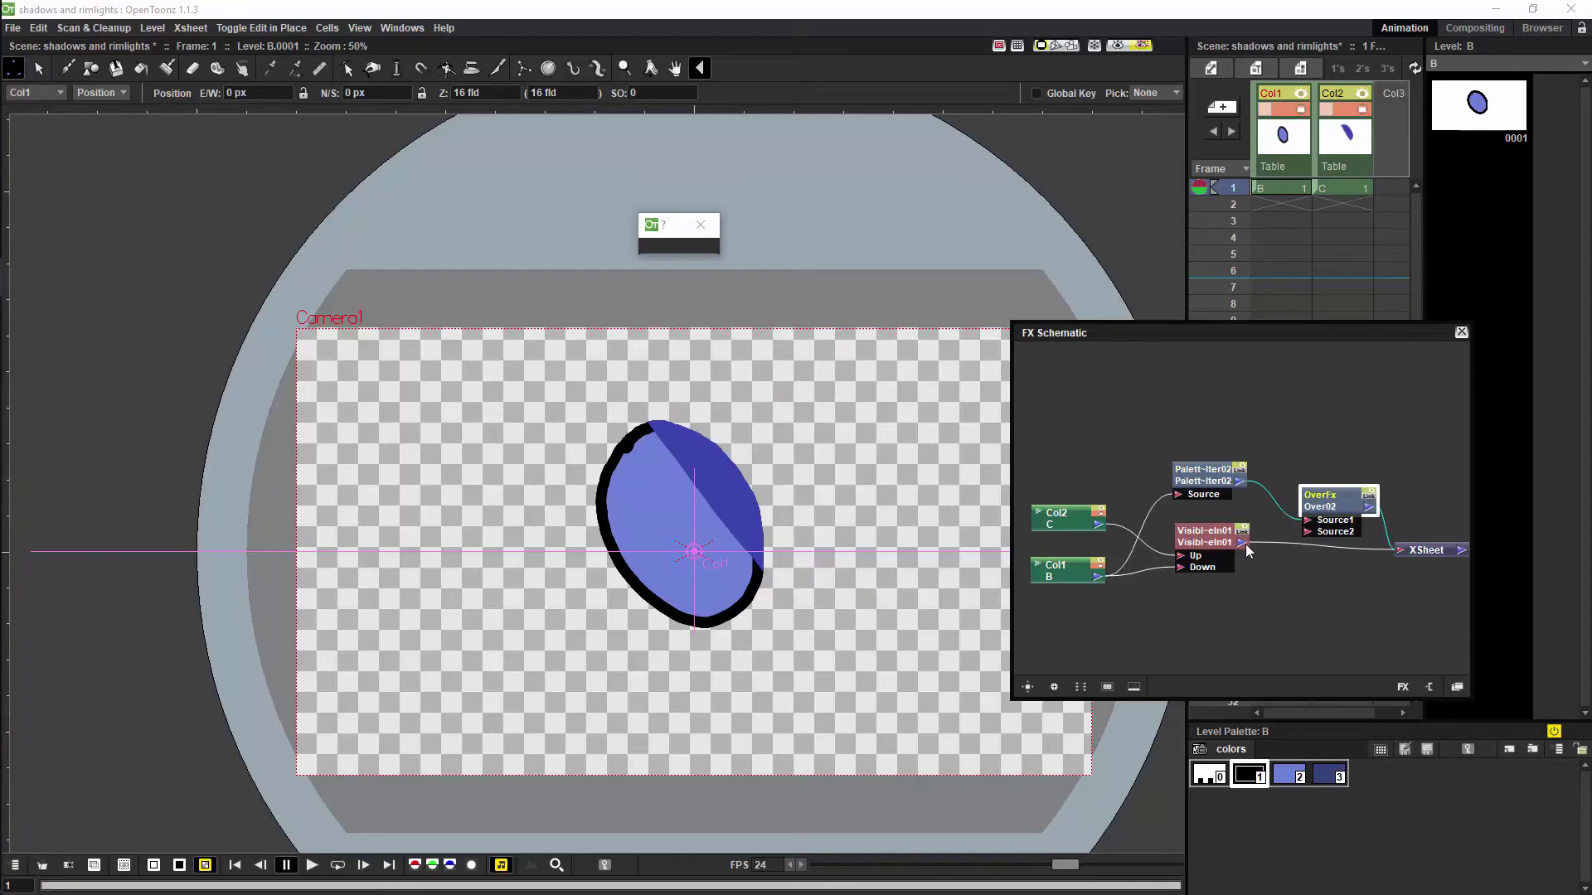
drag(1246, 544, 1306, 531)
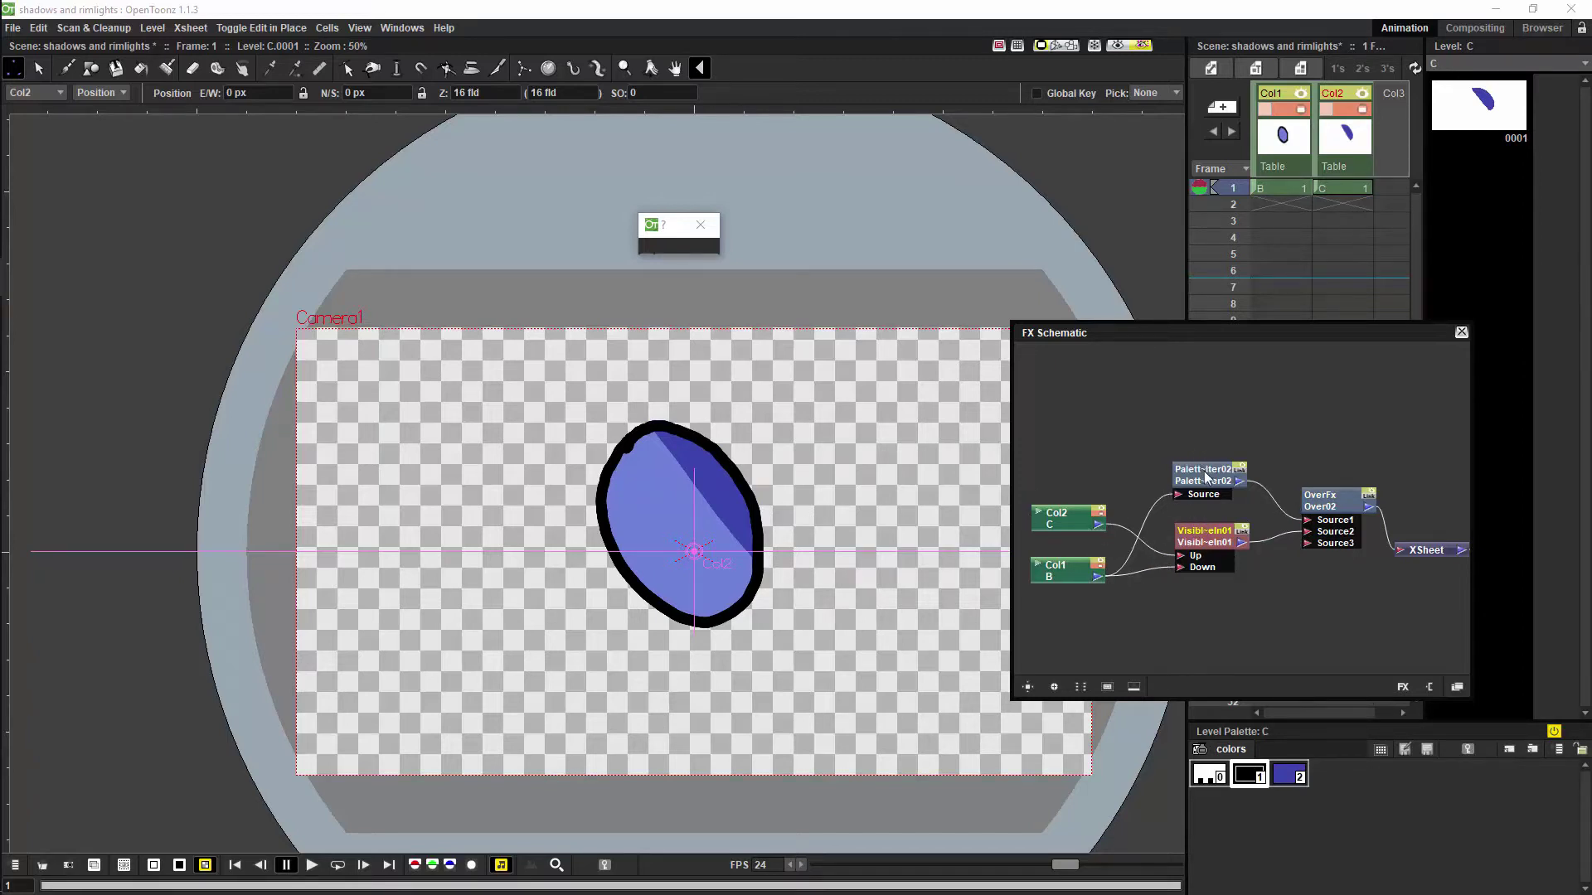
Step: Compare the composite with Col2 and the Visible Matte In effect hidden and shown again, and reposition the Palette Filter node above Visible Matte In
drag(1210, 477, 1183, 449)
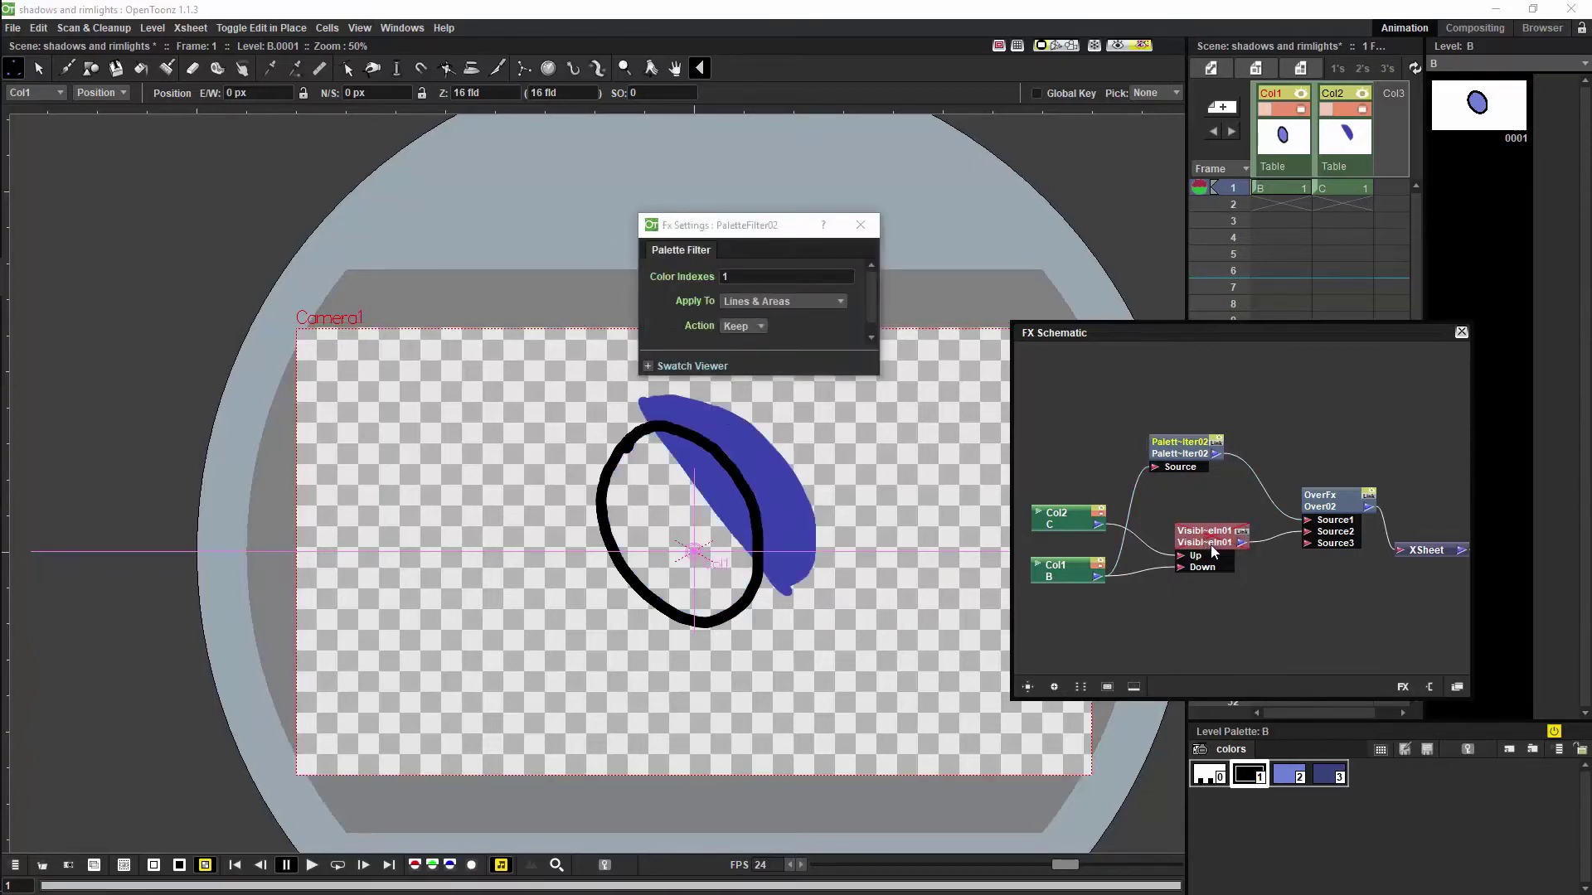
click(1100, 512)
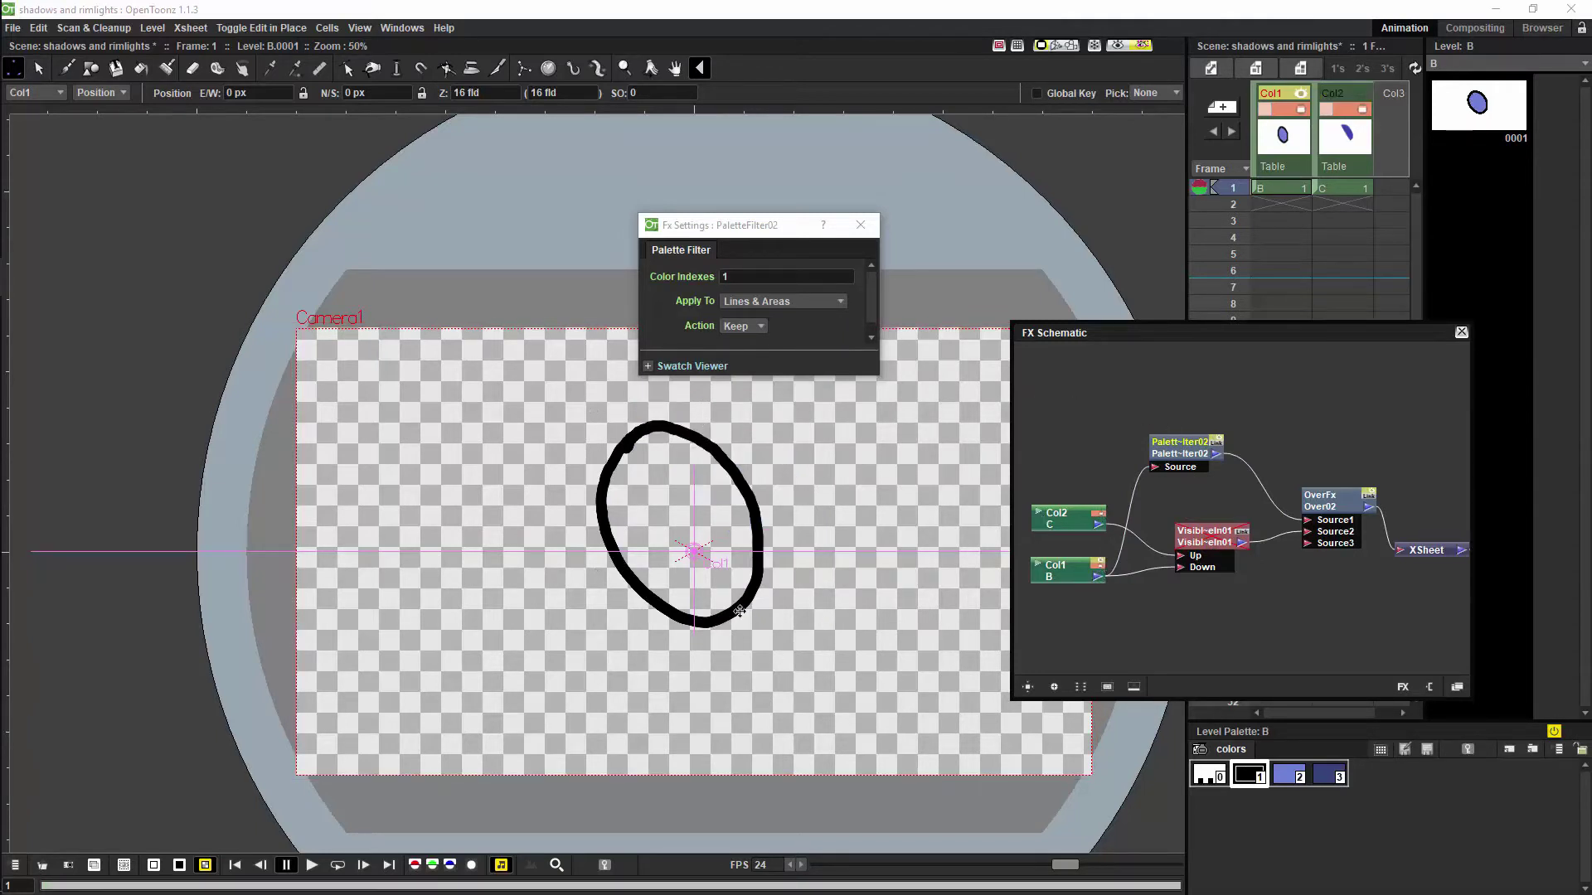
click(1098, 513)
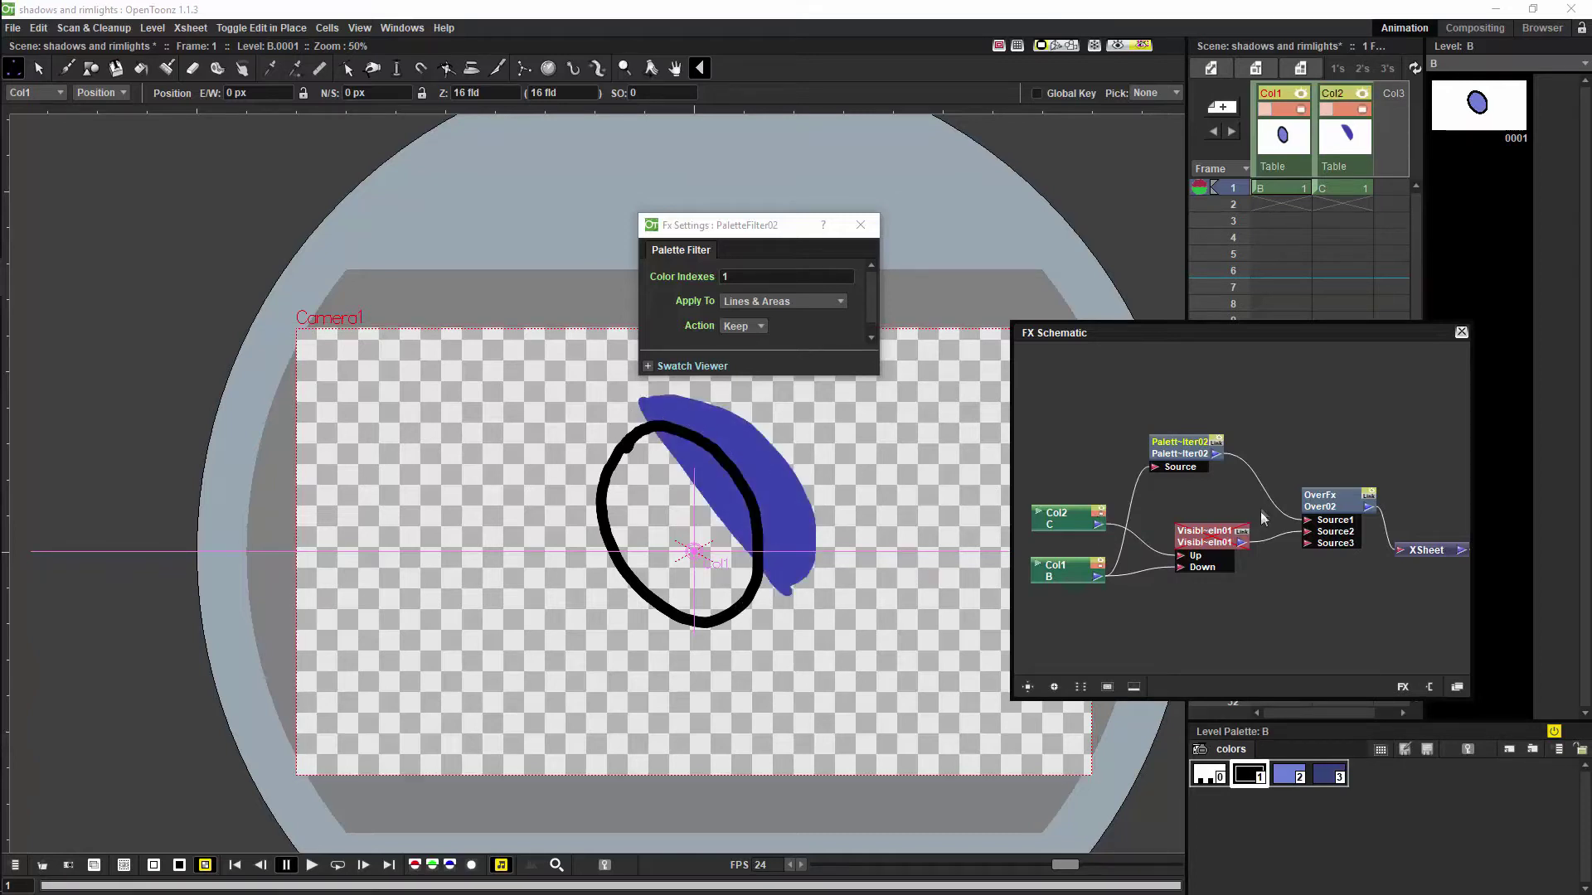
click(1242, 531)
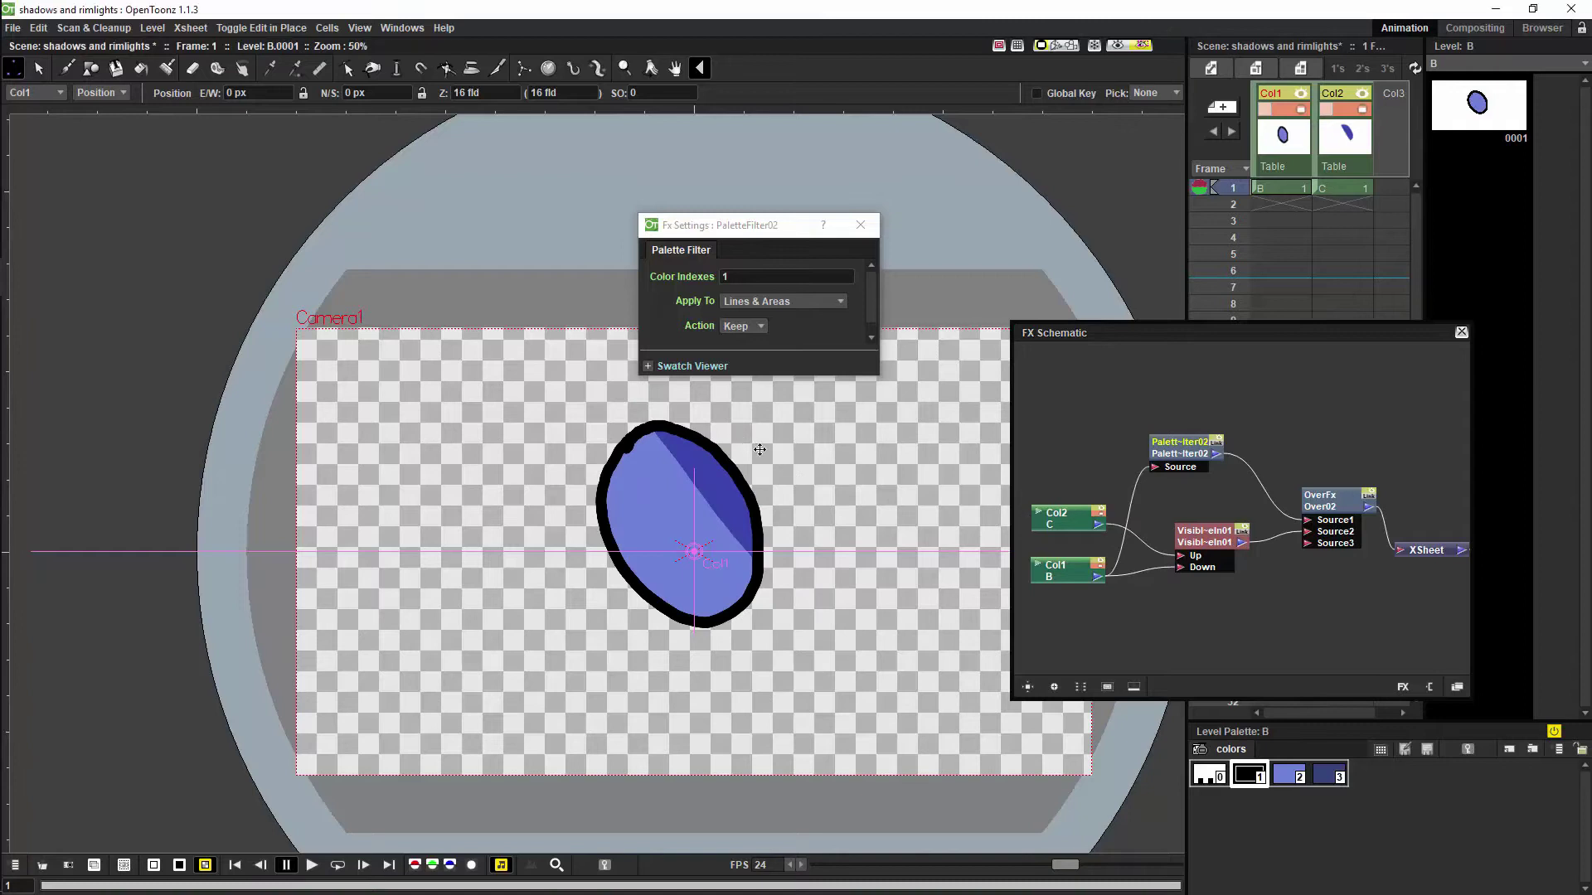
click(1203, 453)
drag(1204, 453, 1228, 467)
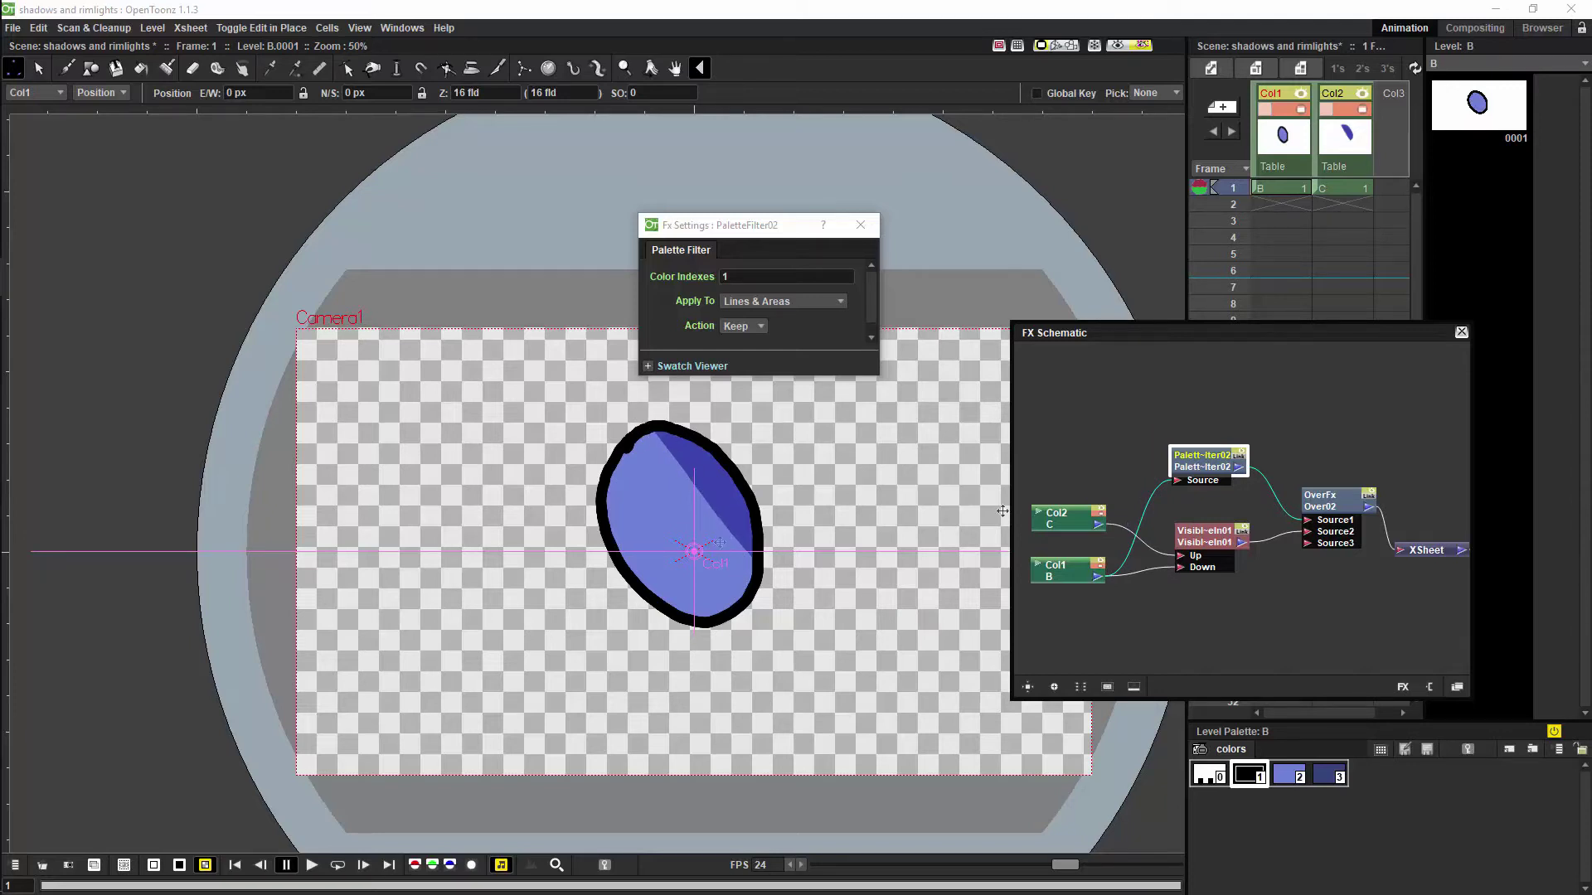
Step: Spread out the FX Schematic nodes to leave more room between the Col1 and Col2 nodes and the effects
right_click(1186, 407)
click(1095, 480)
drag(1077, 531, 1062, 520)
drag(1057, 579, 1041, 583)
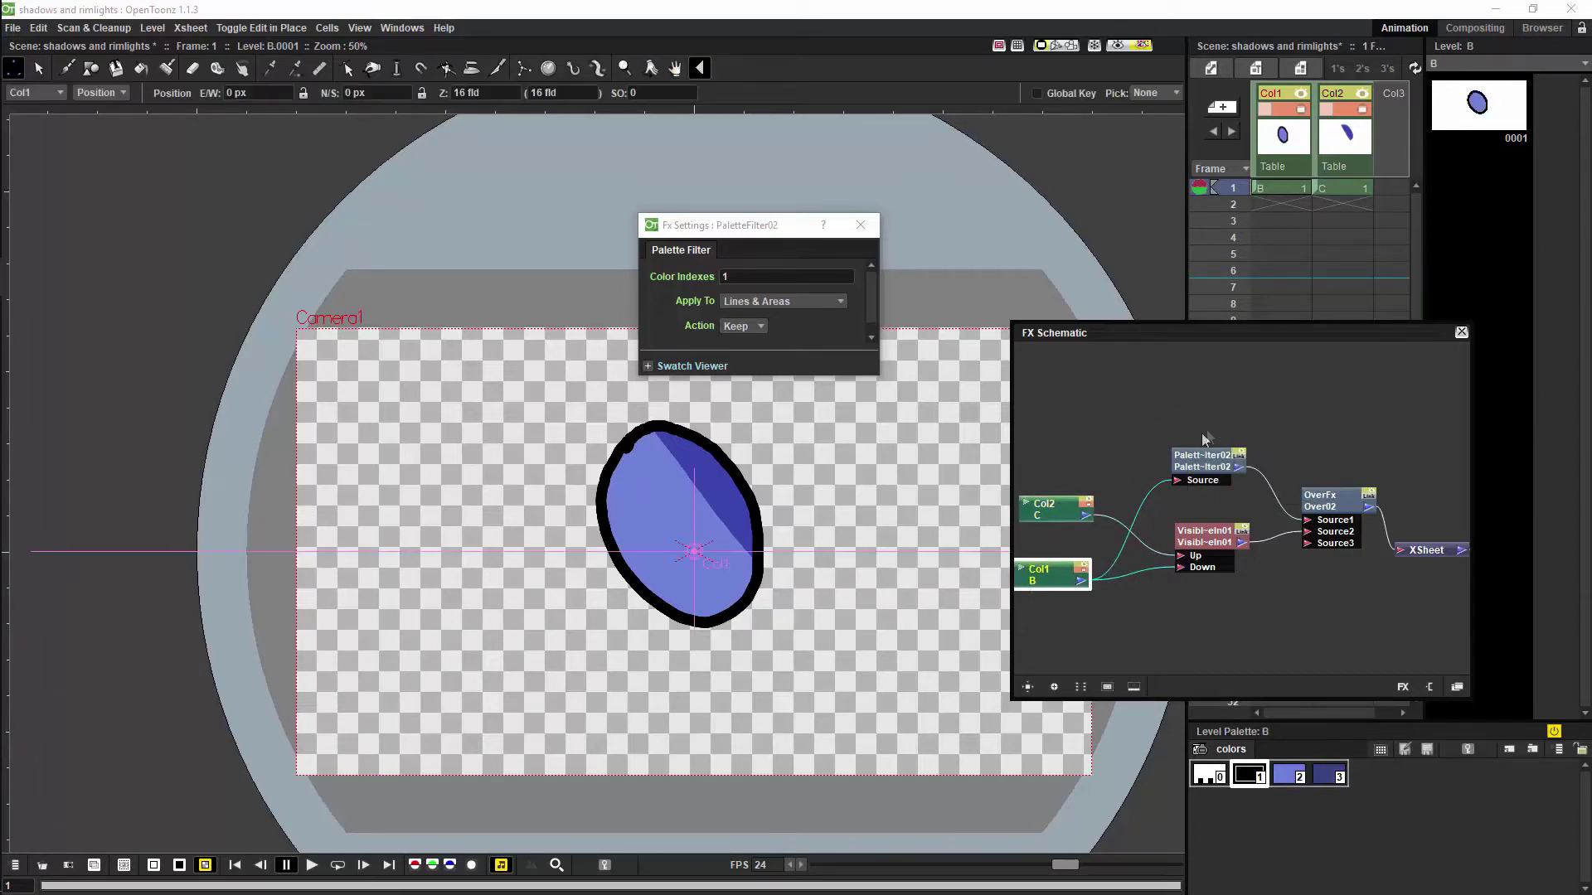
drag(1206, 455, 1248, 460)
drag(1326, 498, 1333, 497)
click(1436, 553)
drag(1437, 552, 1454, 552)
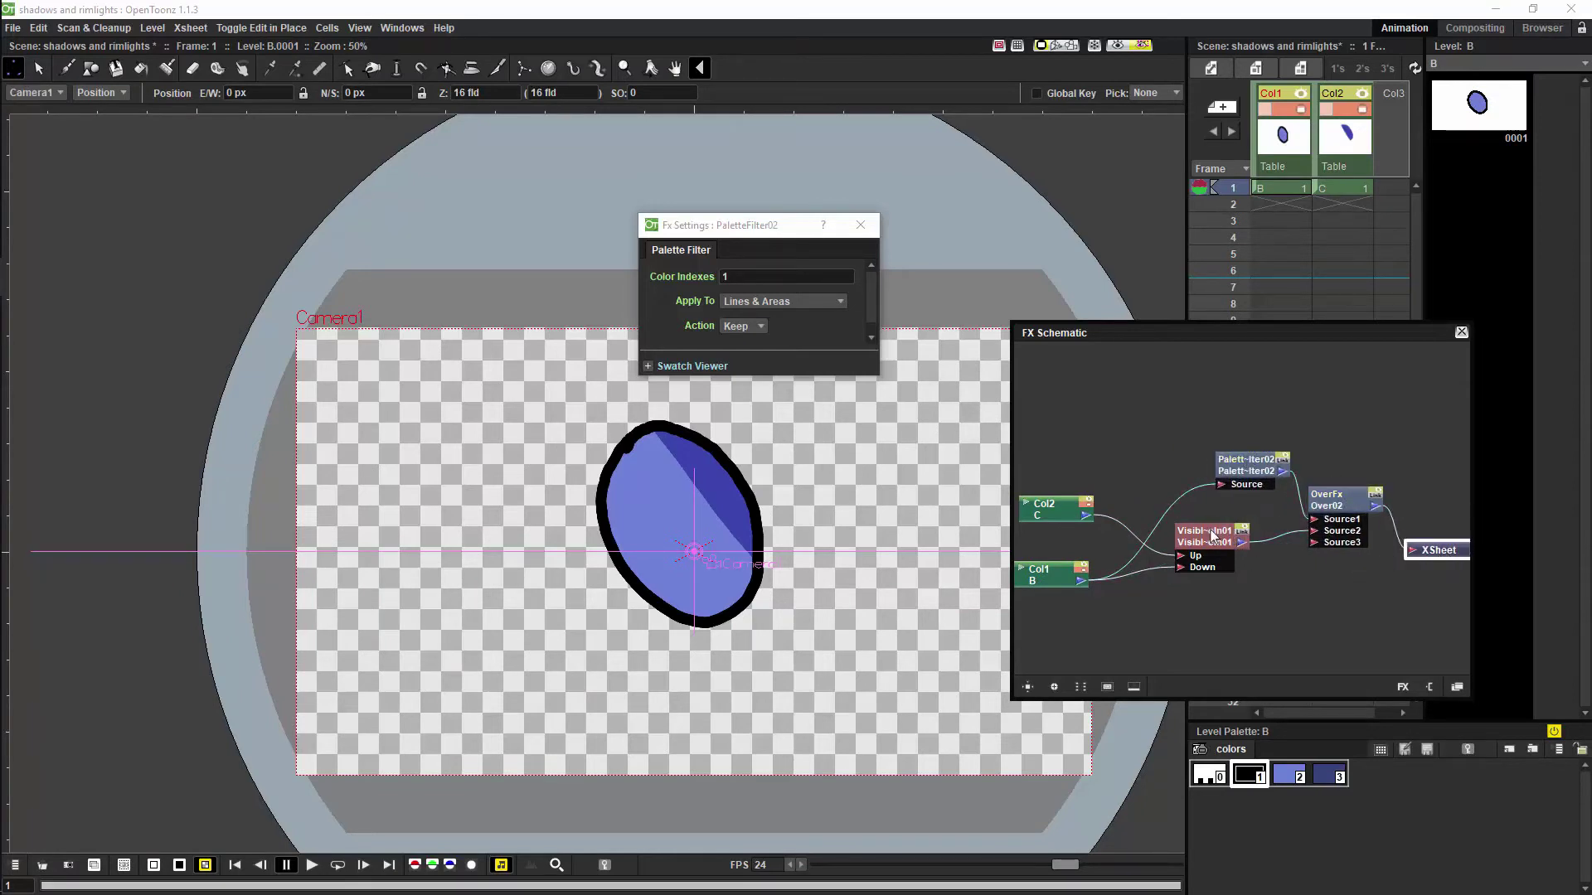
drag(1194, 532, 1217, 533)
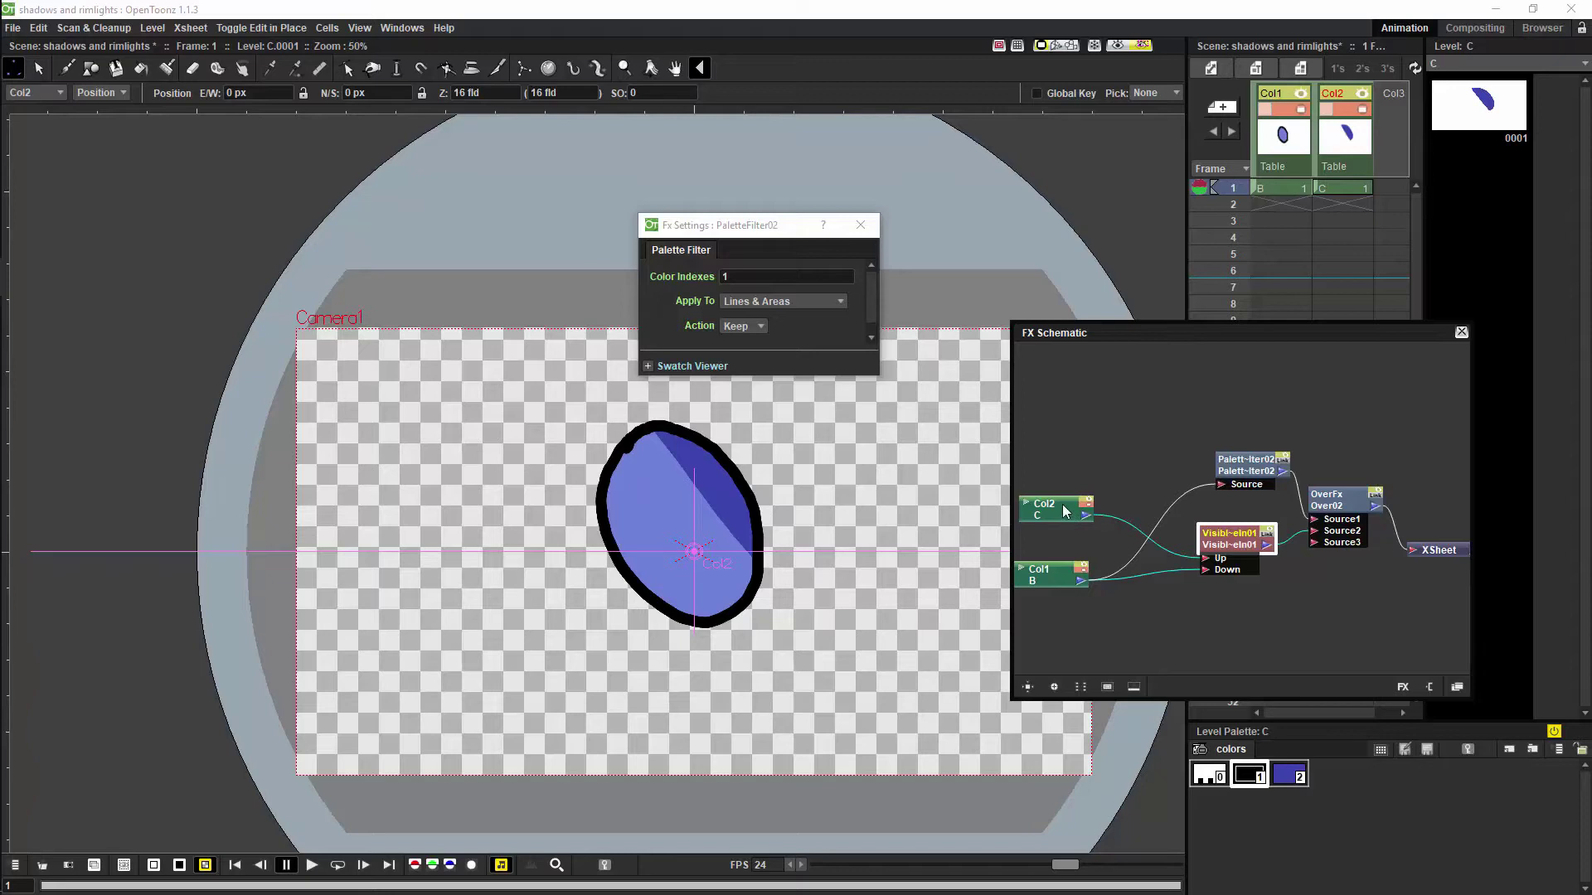
drag(1063, 505, 1059, 503)
Step: Add a Blur effect from the Blur category in the empty schematic space below the Over node
right_click(1355, 586)
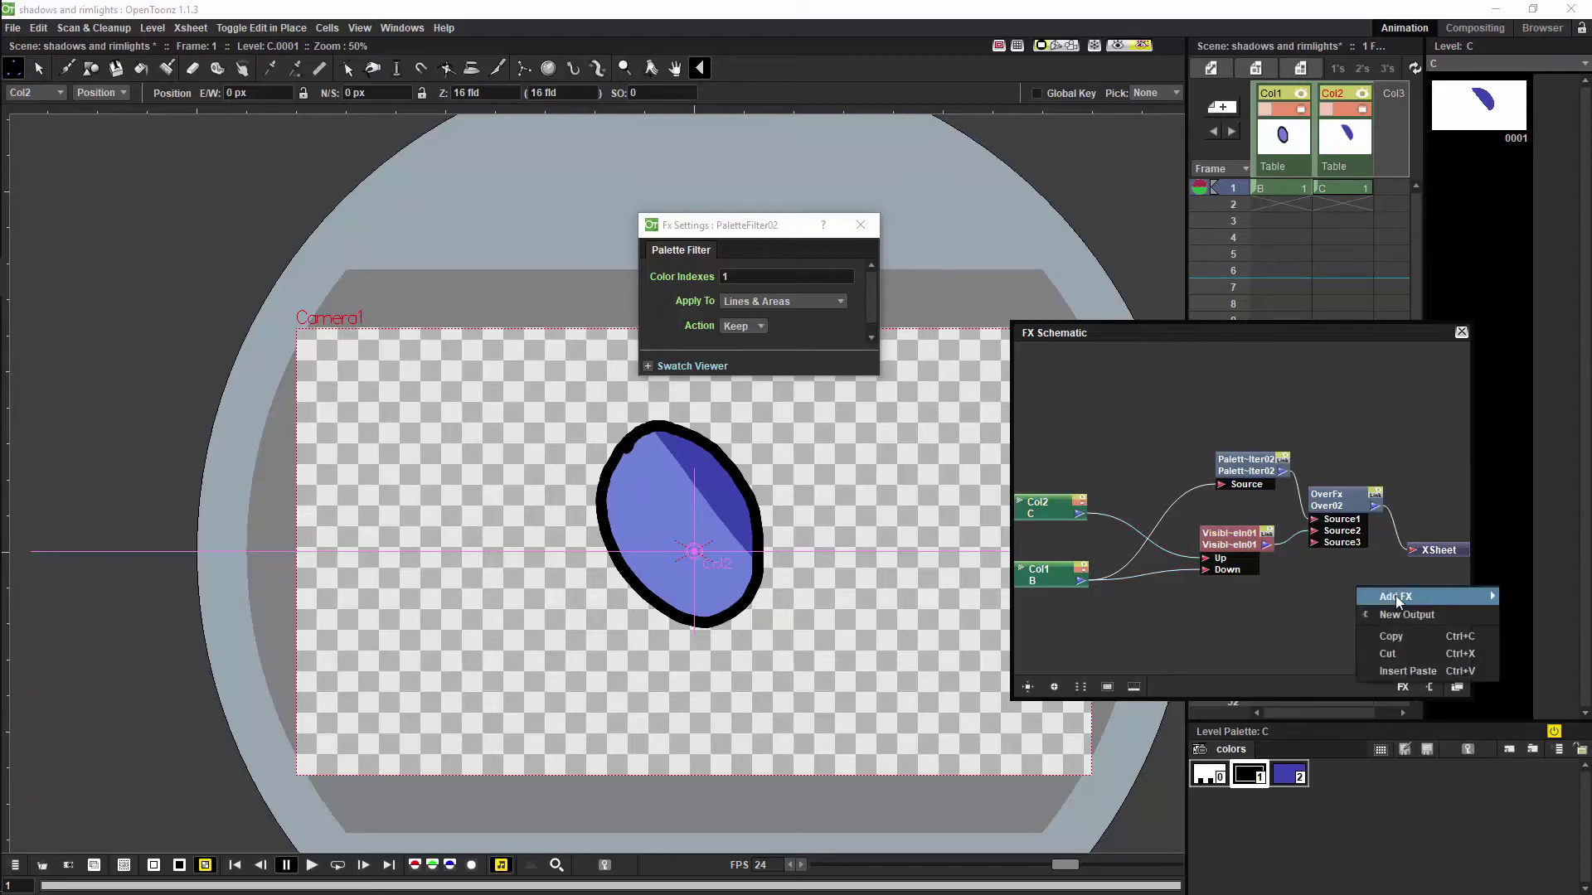
mouse_move(1399, 597)
mouse_move(1307, 622)
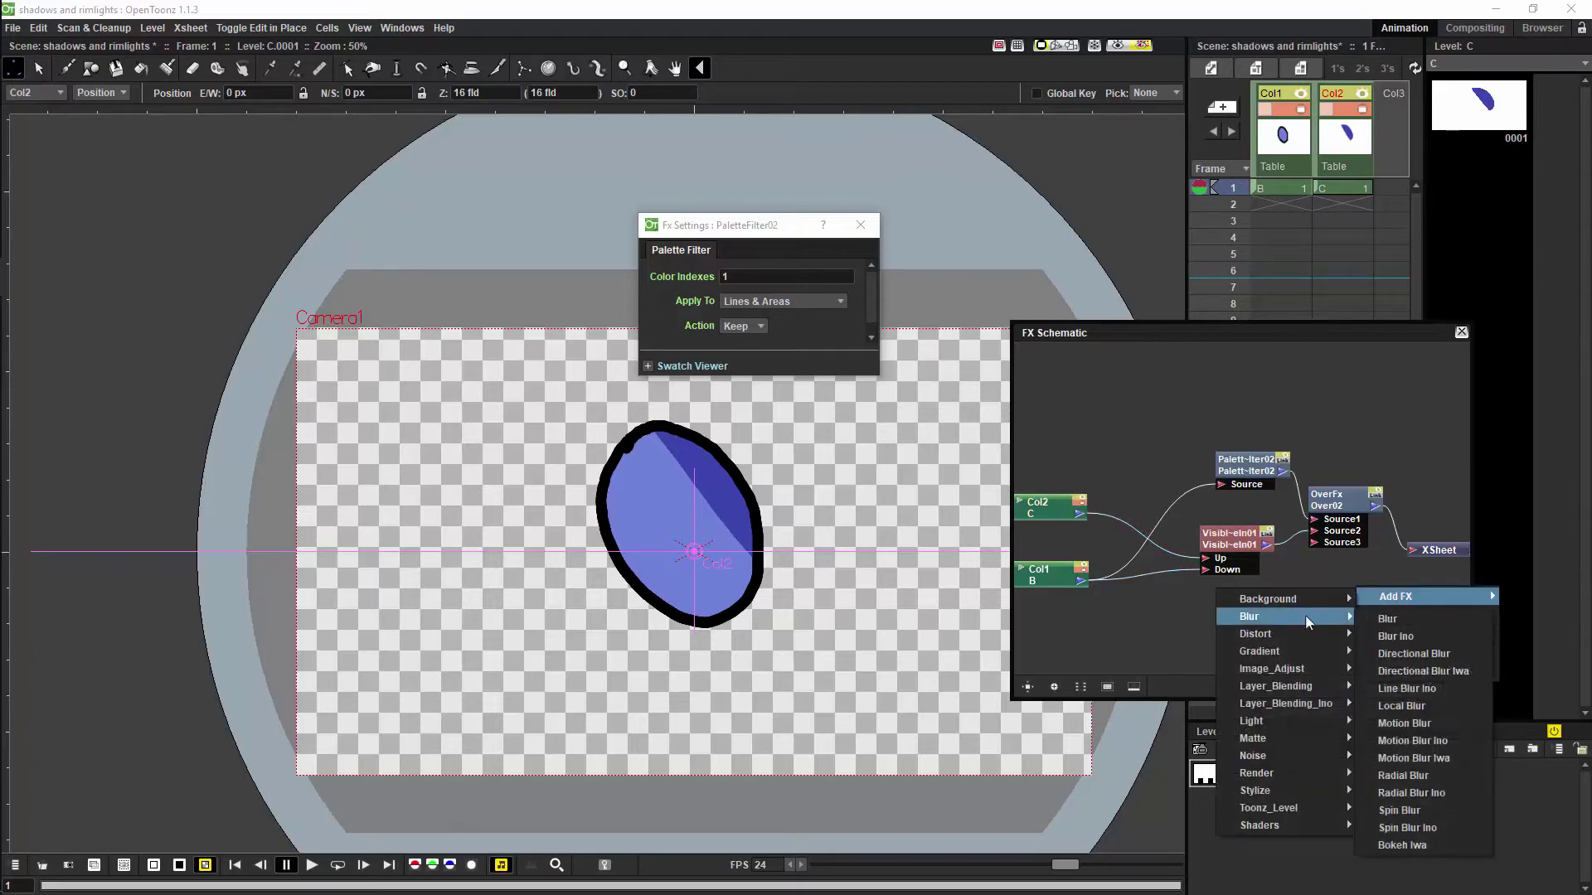
click(1388, 618)
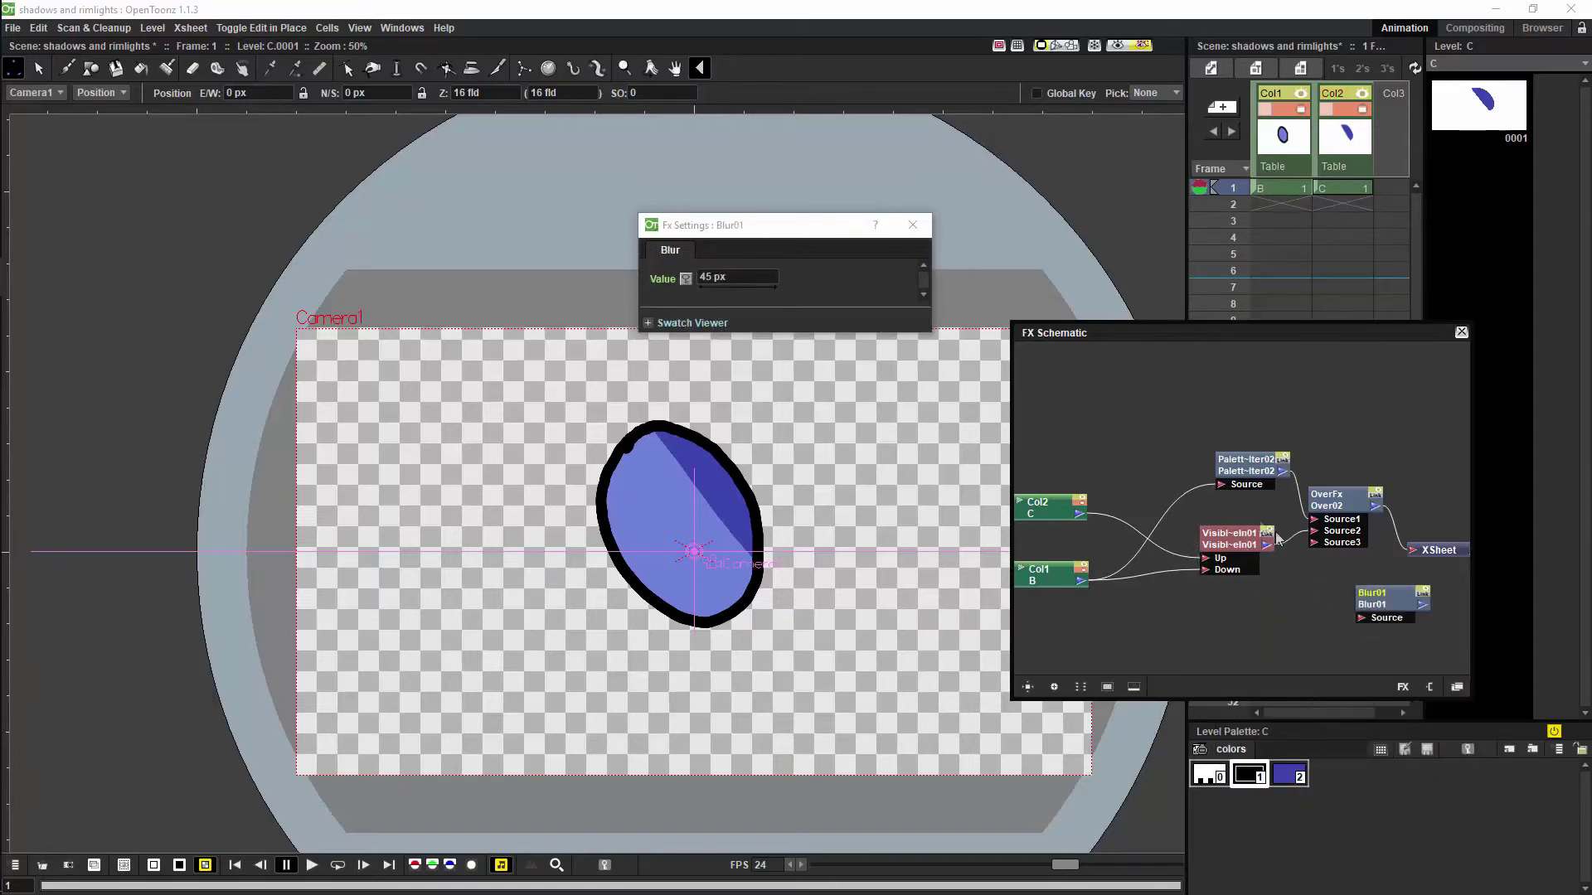
Step: Place the Blur node near Col2, connect Col2 to its Source, and route its output into Visible Matte In's Up input
drag(1401, 608, 1152, 475)
drag(1081, 517, 1116, 490)
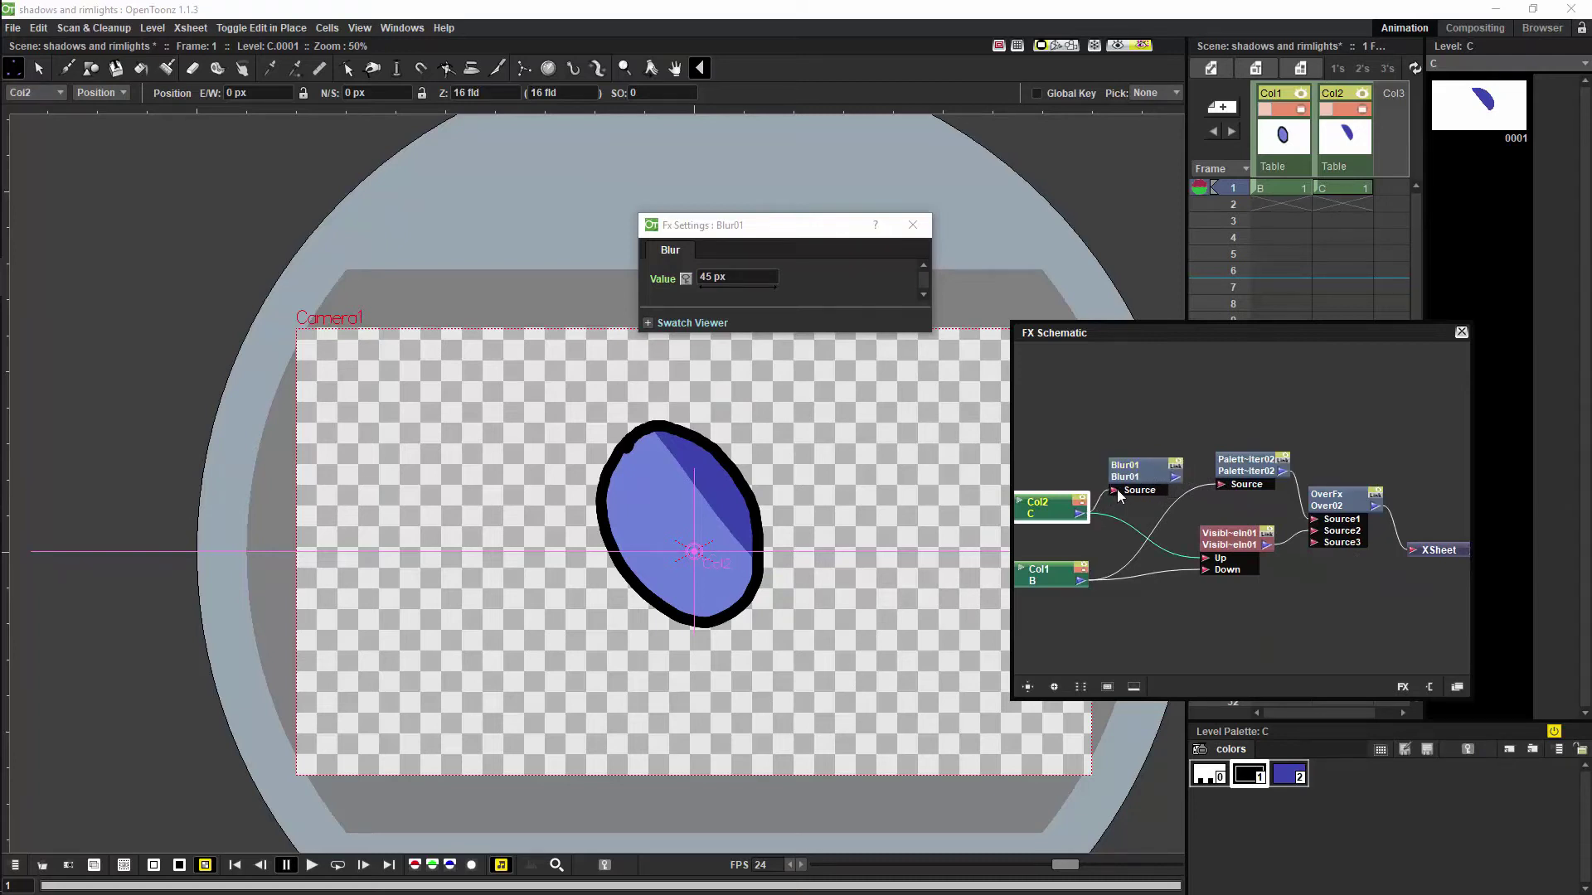
click(1059, 511)
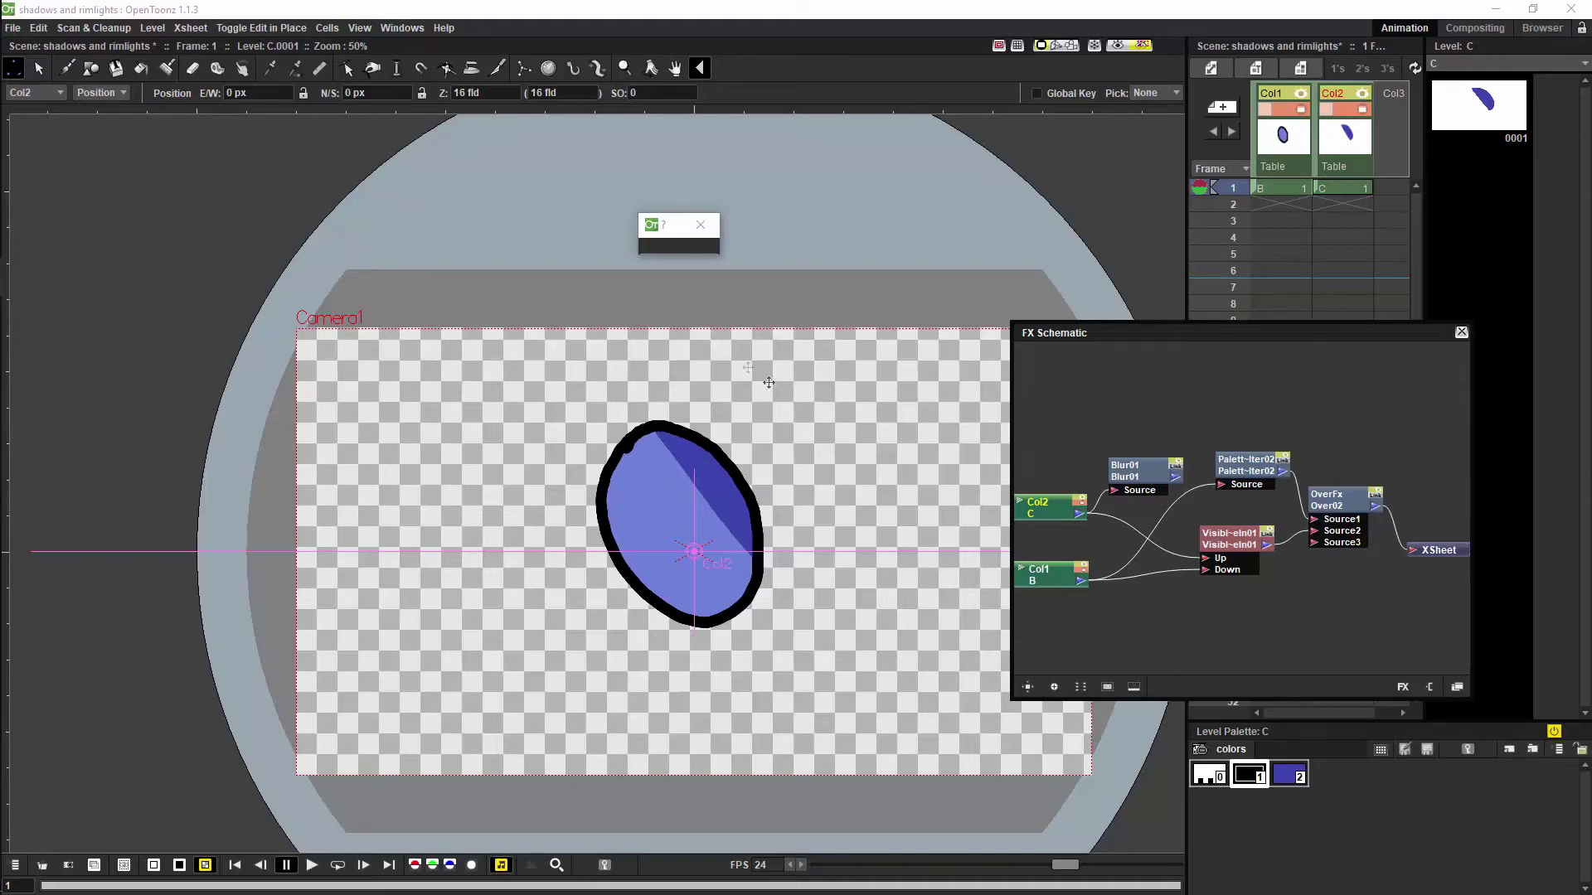
drag(1174, 481, 1205, 559)
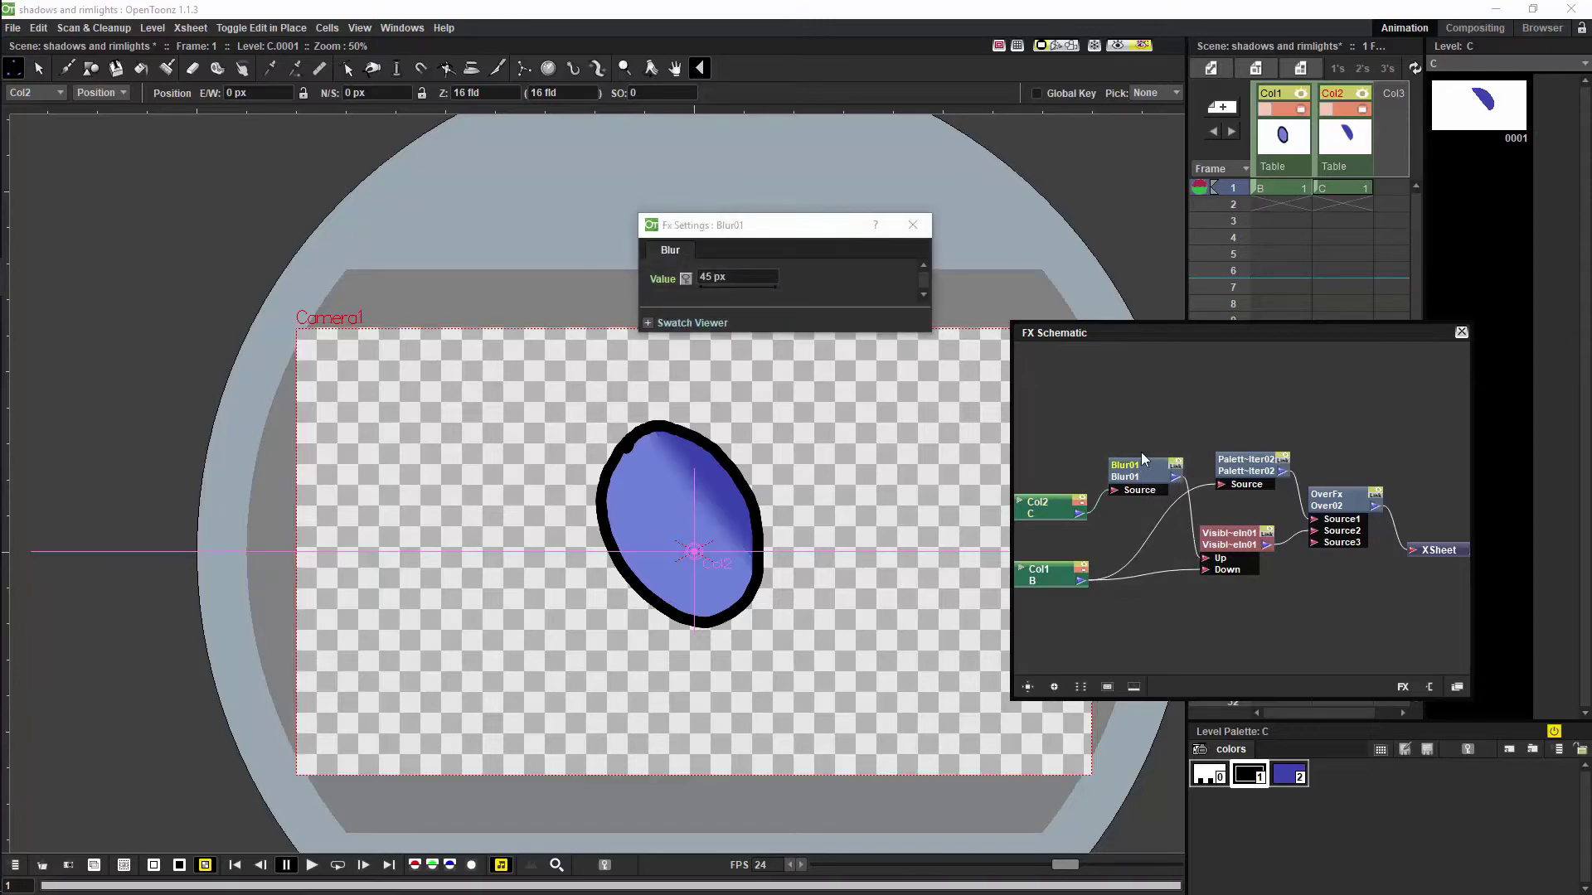
Step: Move the Blur node closer to Col2's connection and set its blur value to 50 px
drag(1141, 459, 1128, 479)
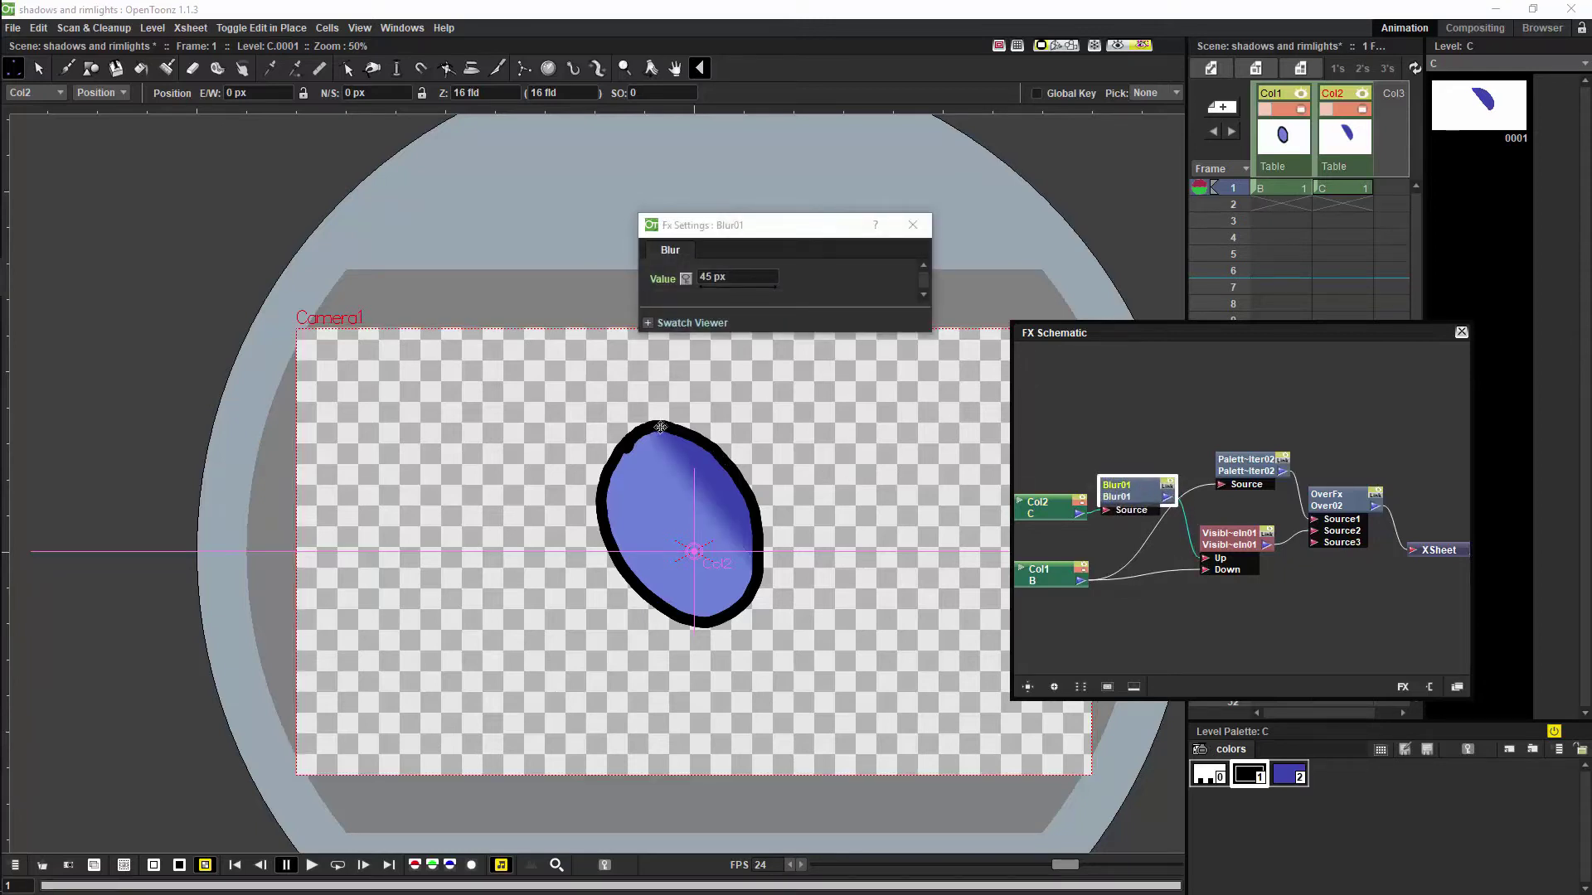
click(714, 277)
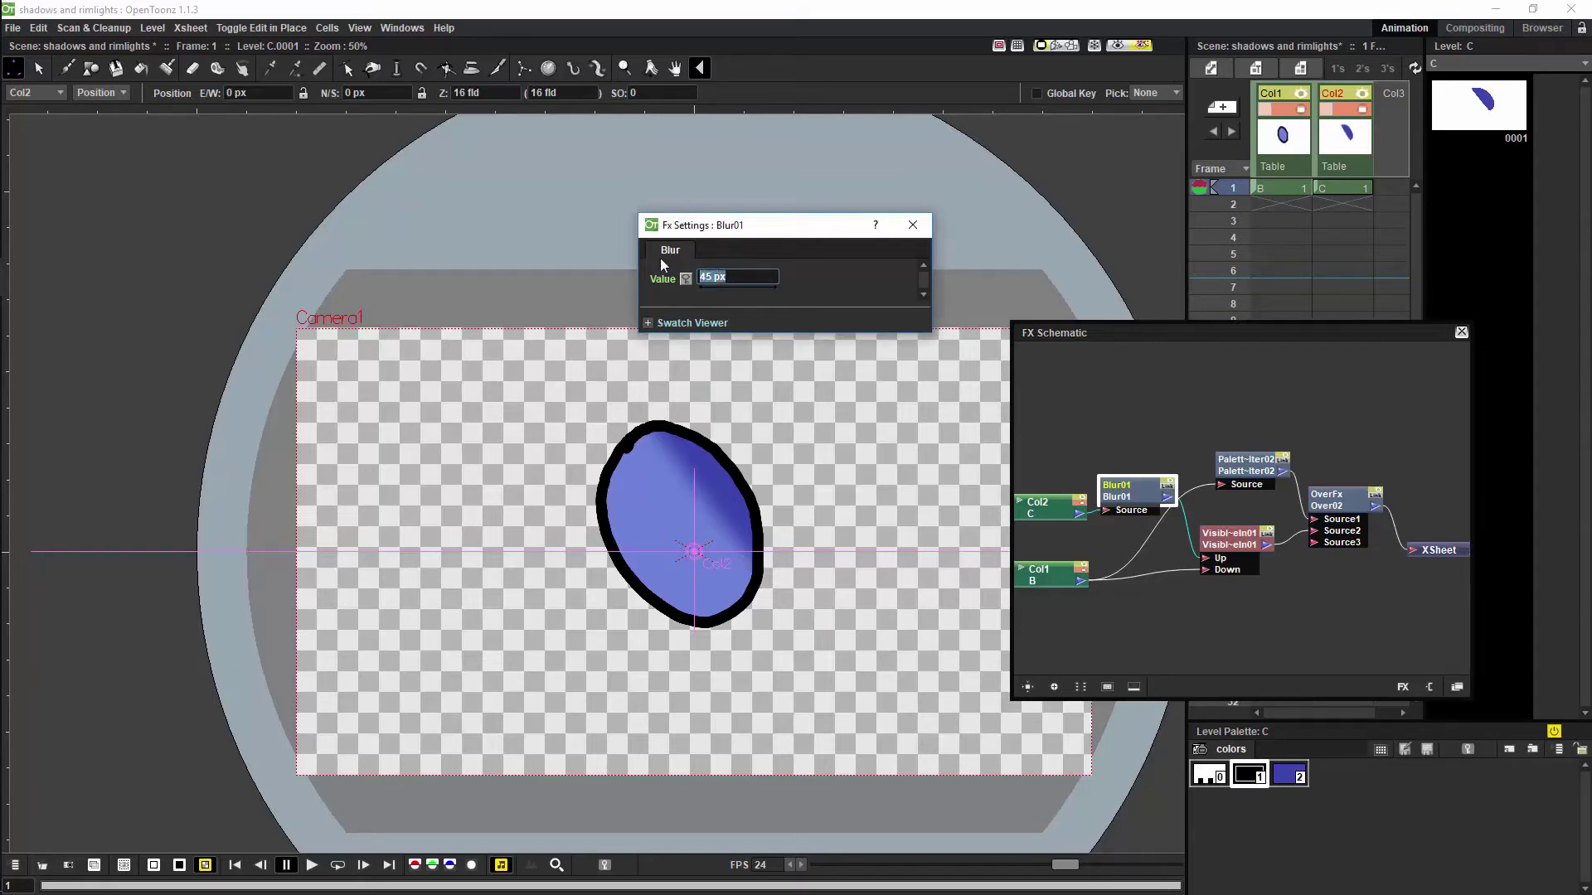
text(50)
key(Return)
Step: Recolor style 2 in Col2's palette to a pale cream, RGB 234, 234, 207, and refresh the viewer preview
click(1040, 514)
drag(1038, 514, 1033, 497)
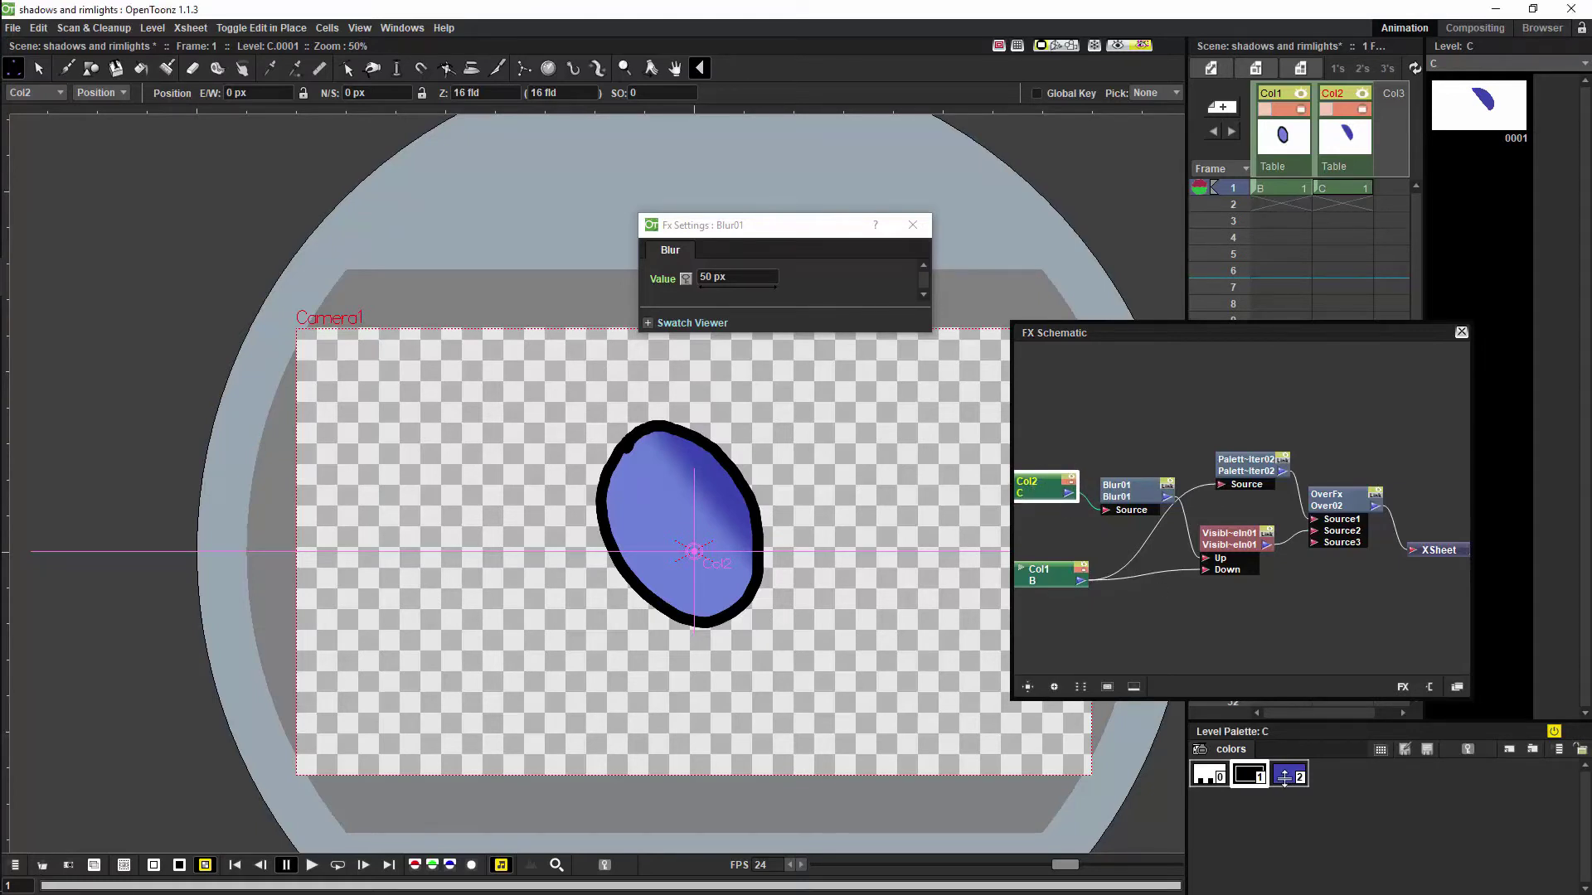
double_click(1289, 775)
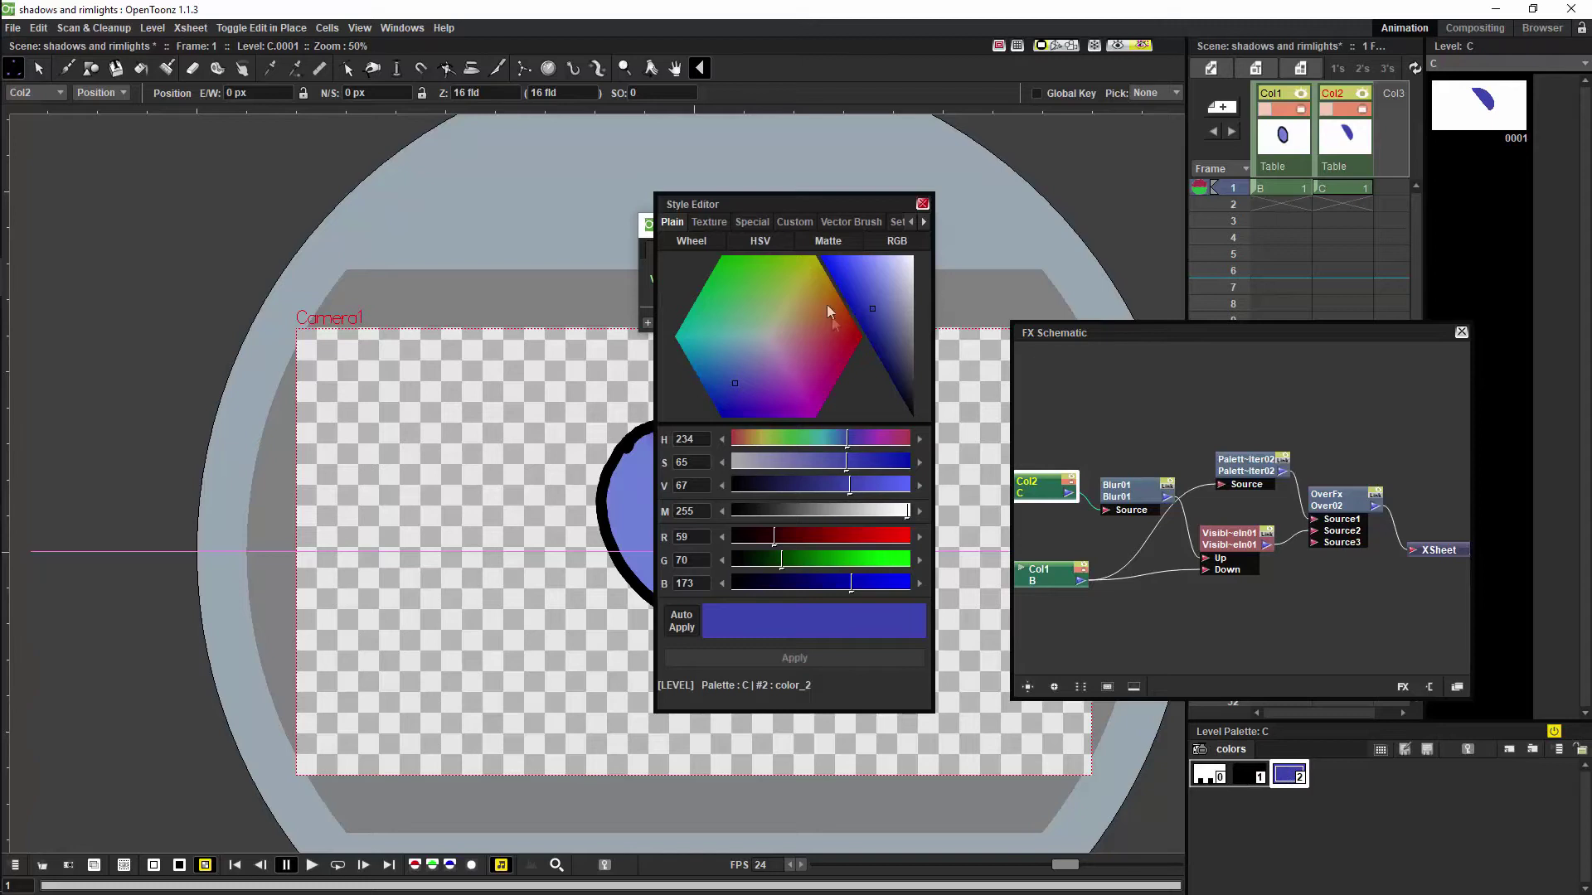
click(804, 280)
drag(883, 285, 894, 281)
drag(871, 202, 461, 248)
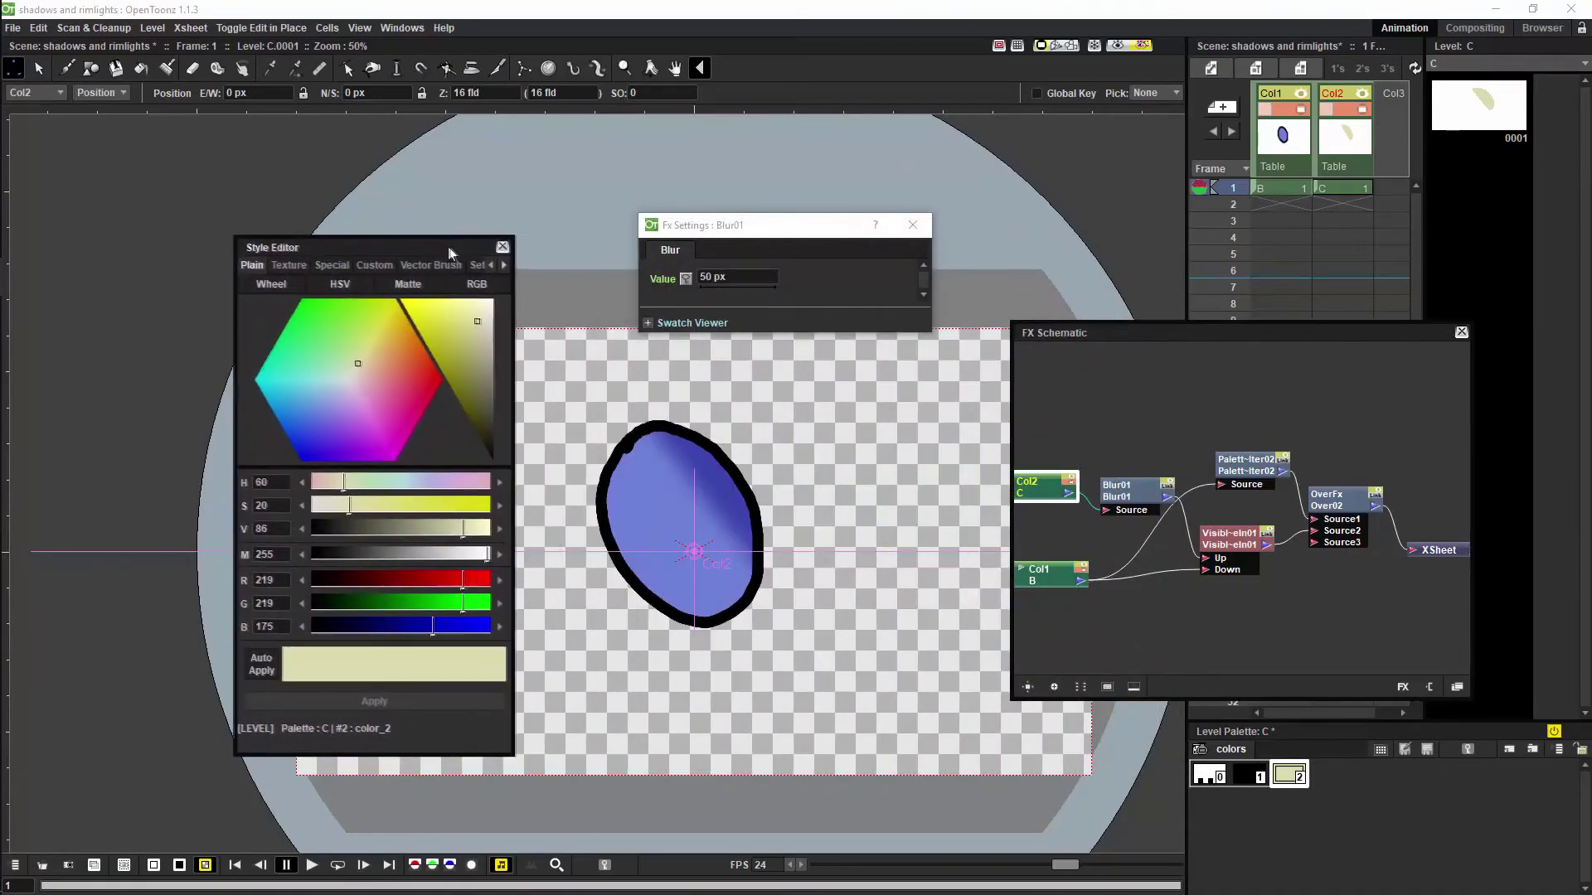
click(1143, 46)
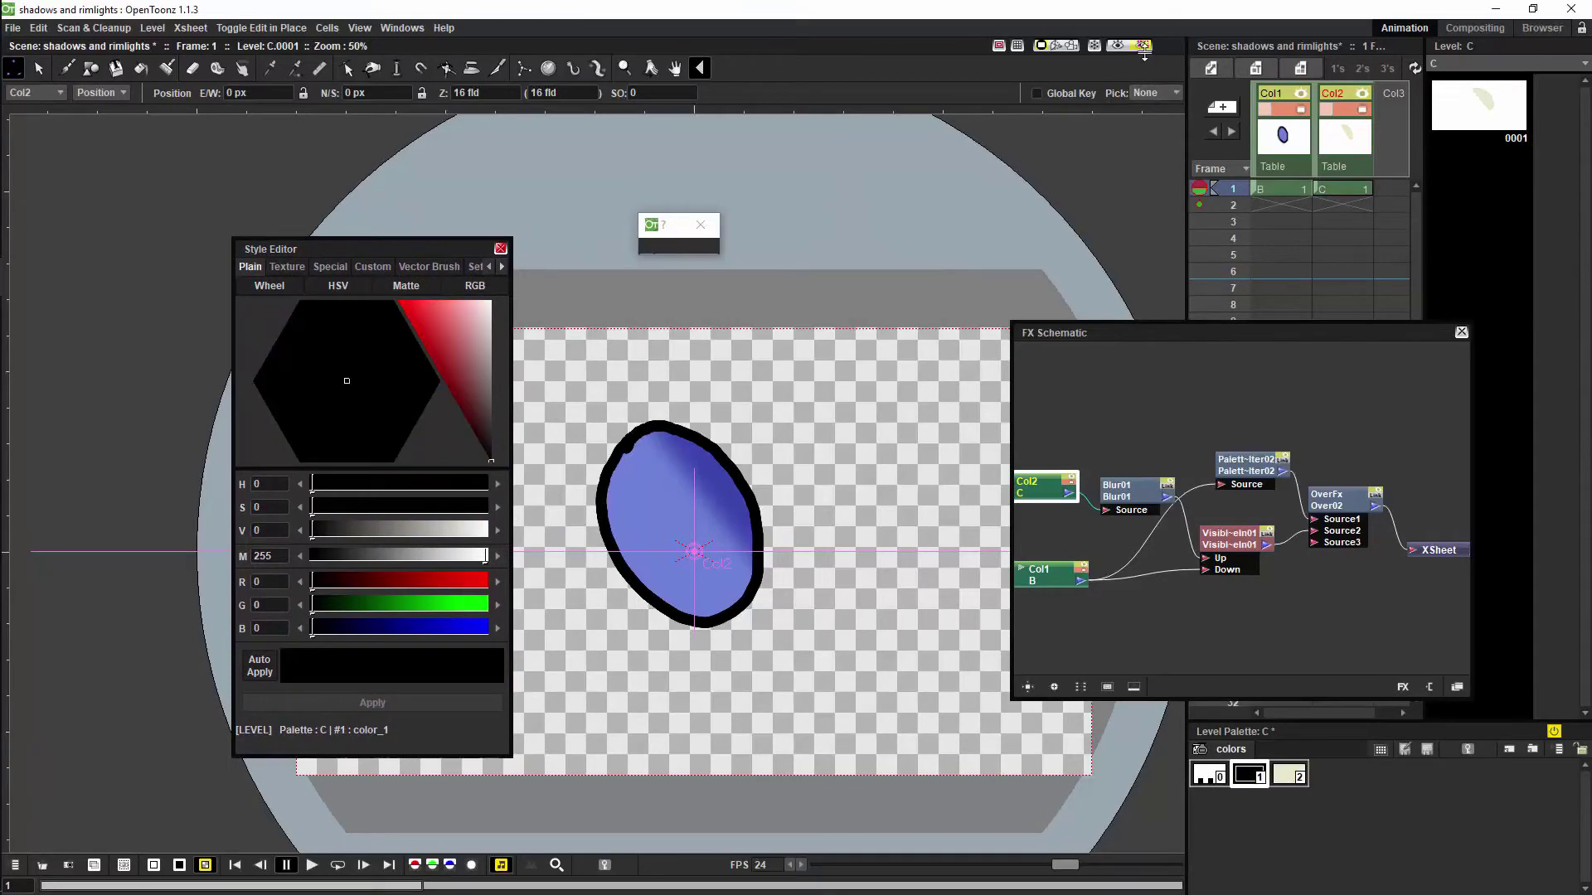
click(1117, 45)
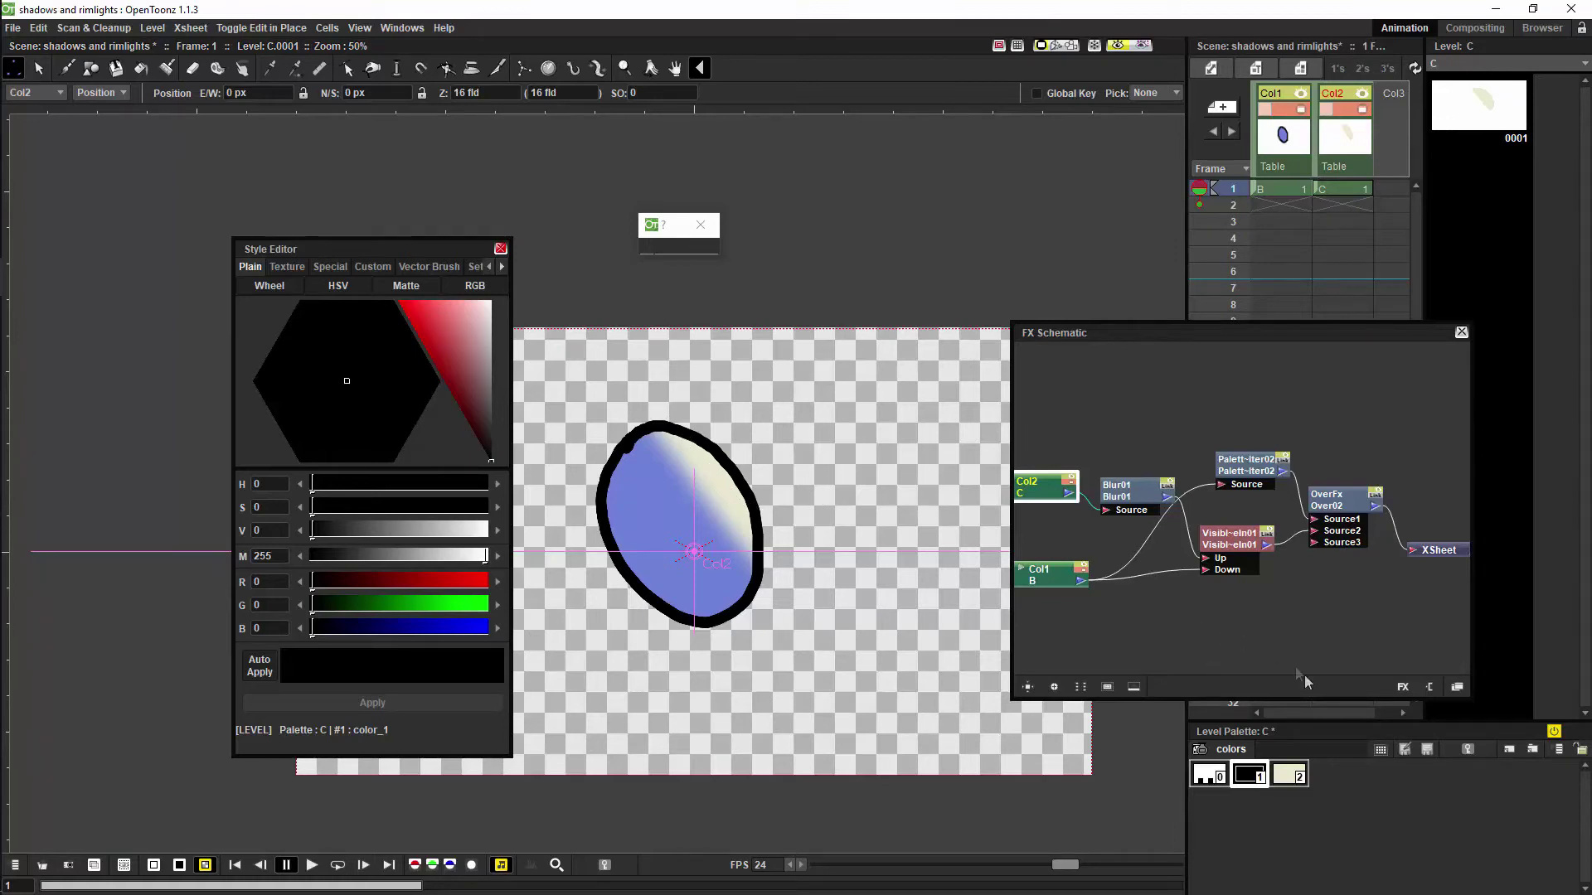
Step: Reopen style 2 of Col2's palette for editing and lower its matte (M) value to 69
double_click(1283, 773)
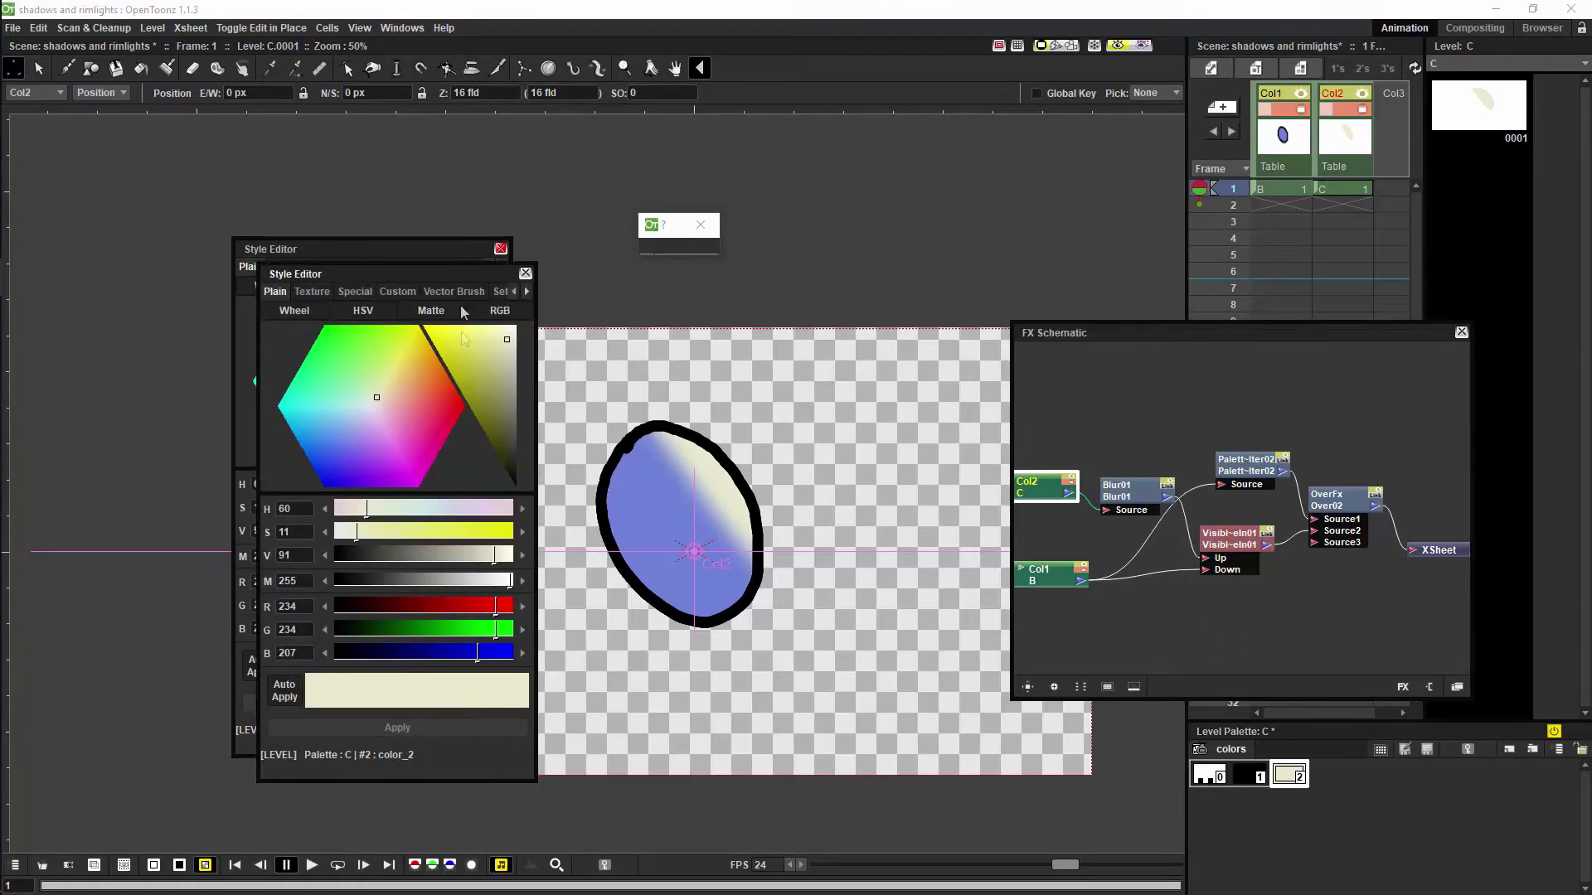
click(526, 273)
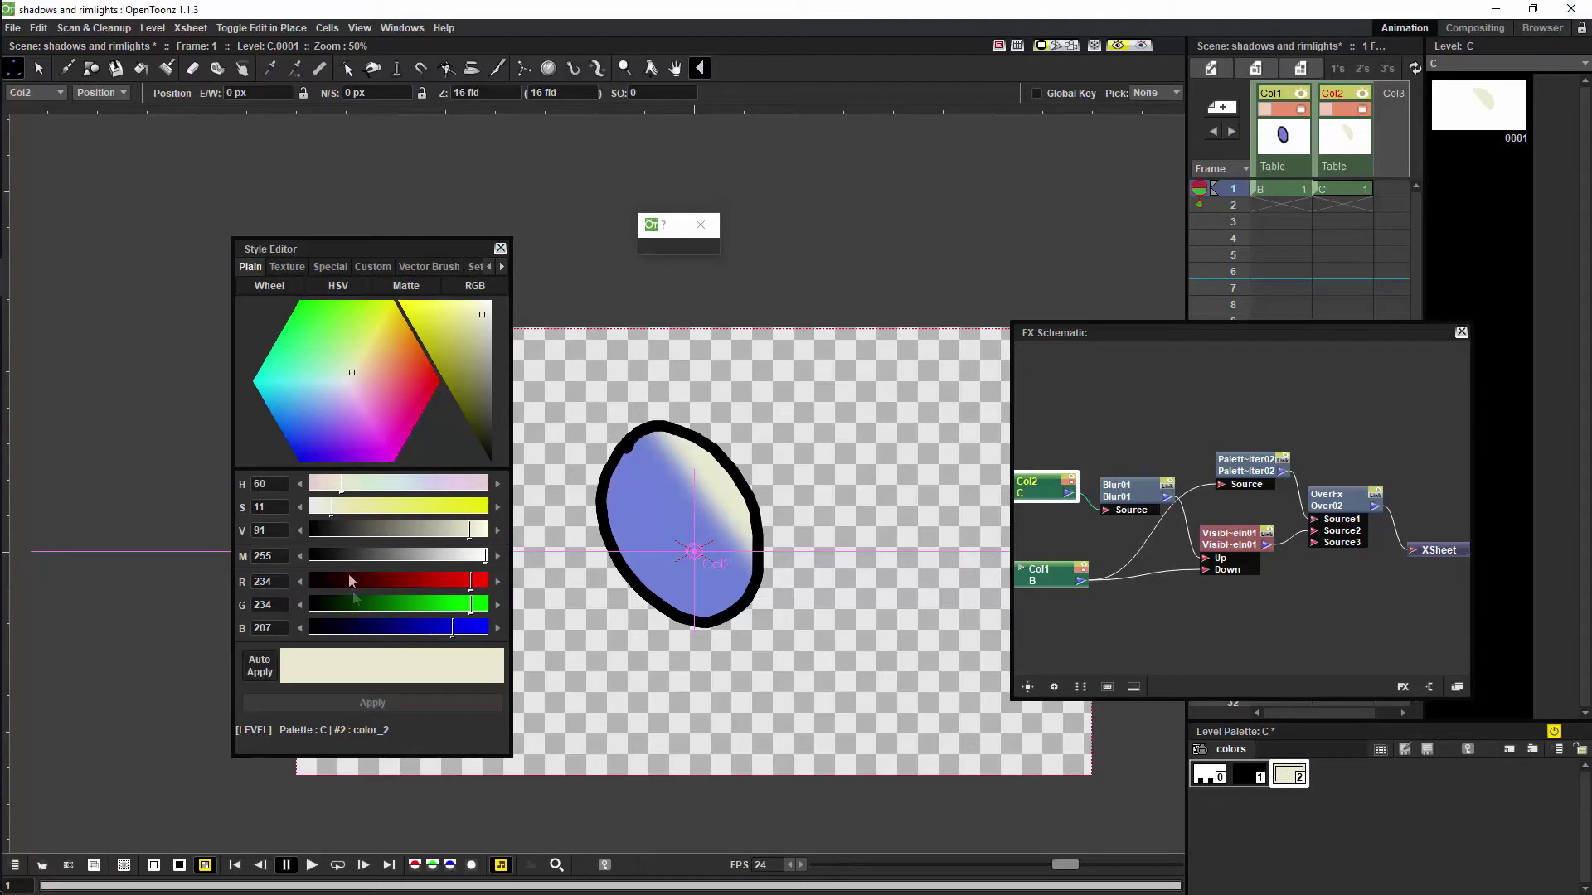
drag(486, 556, 358, 559)
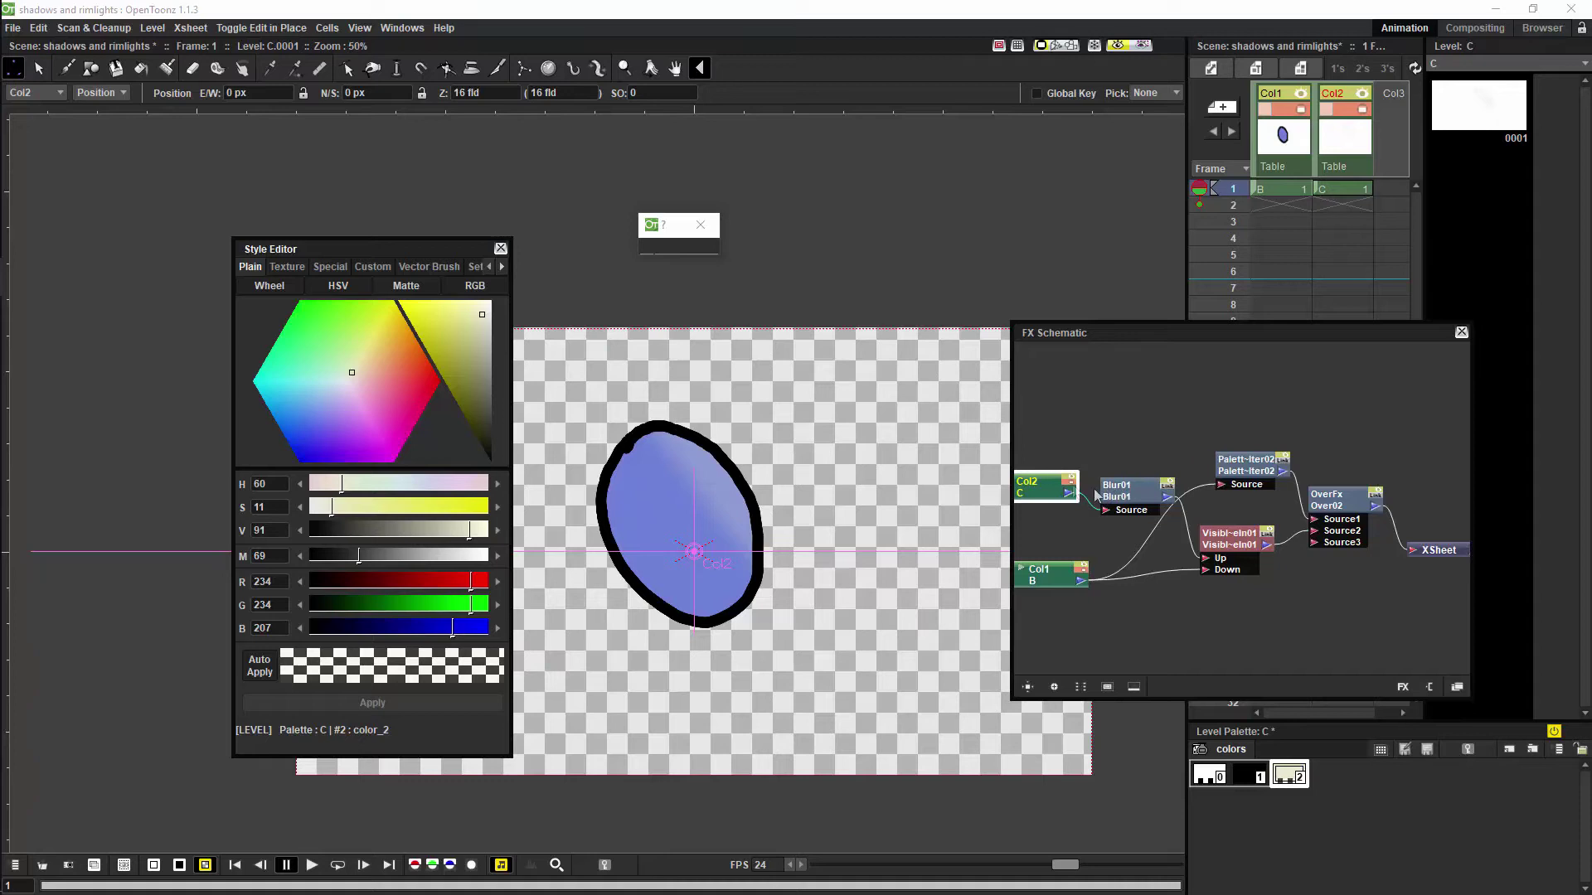
Step: Raise the Blur effect's value slightly to 50.855 px
click(1121, 489)
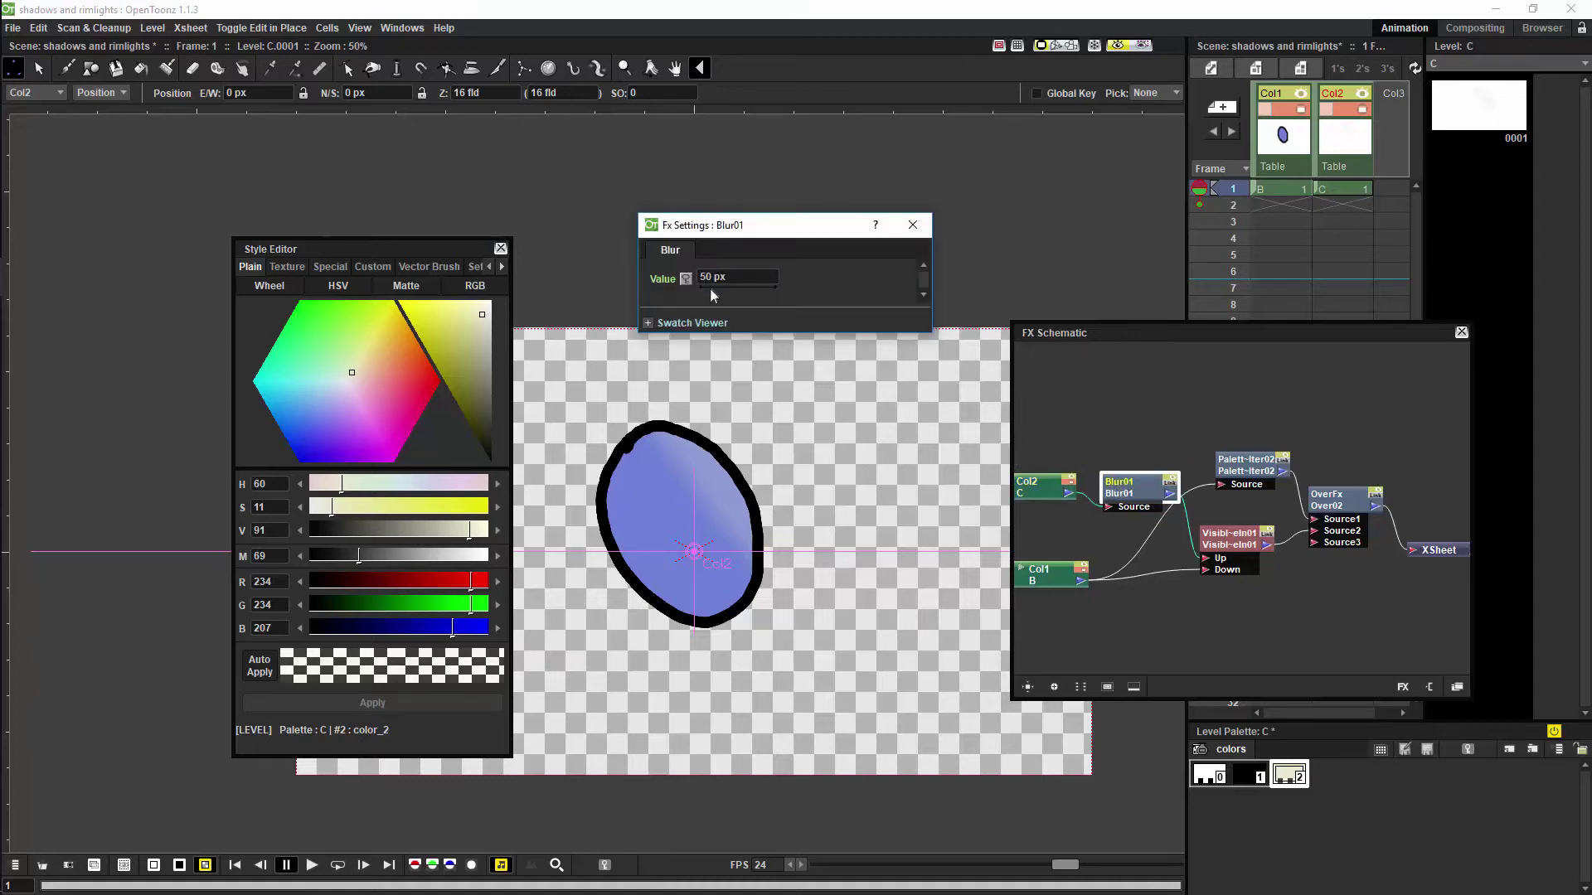
drag(730, 296, 742, 299)
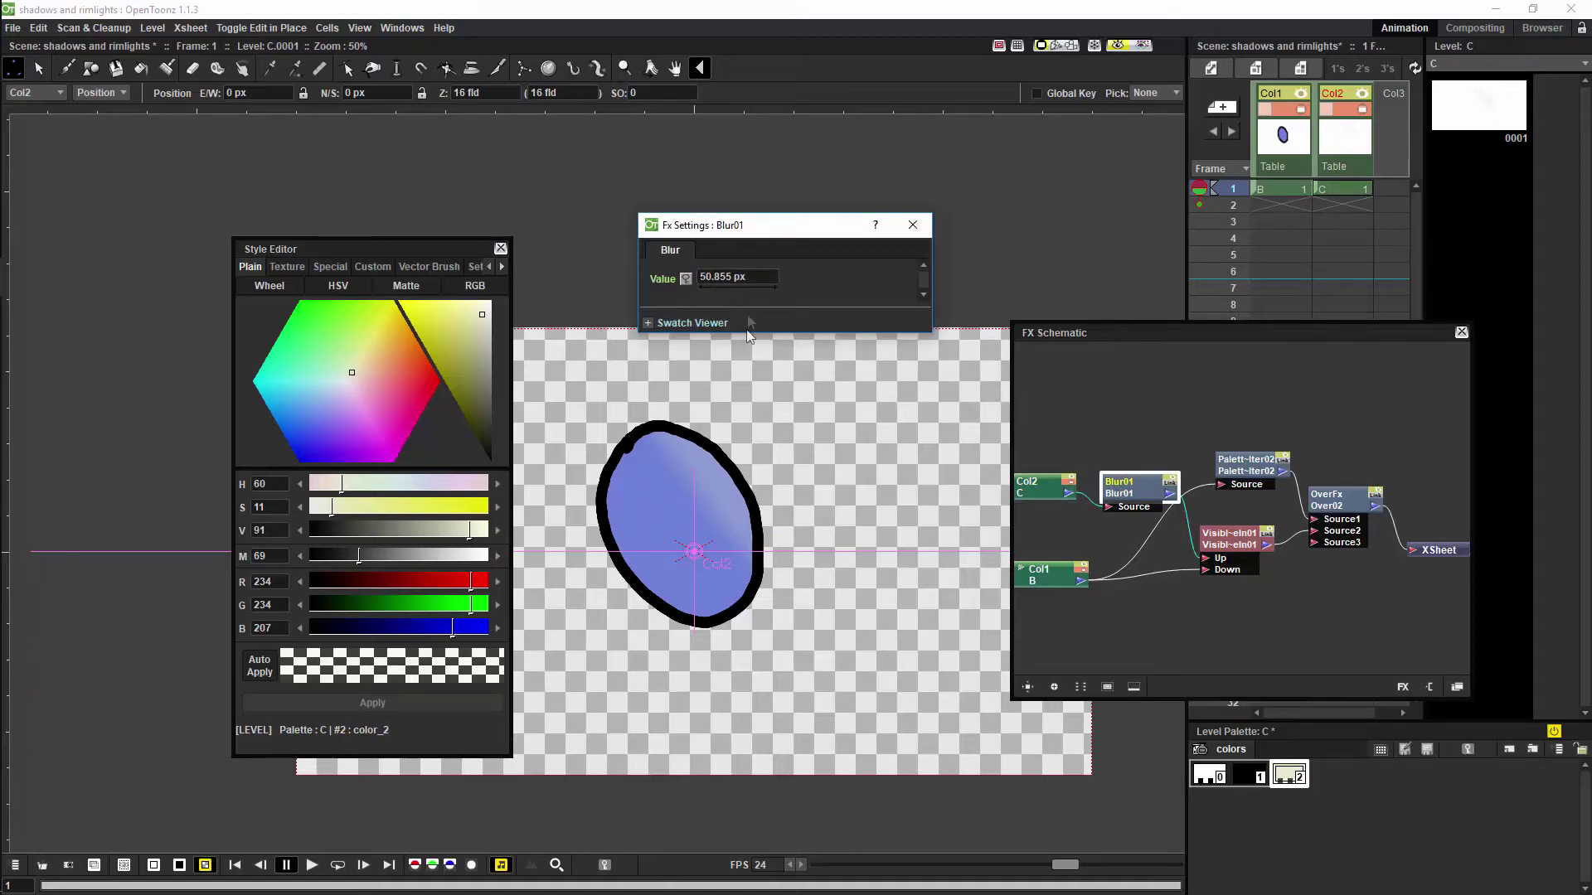
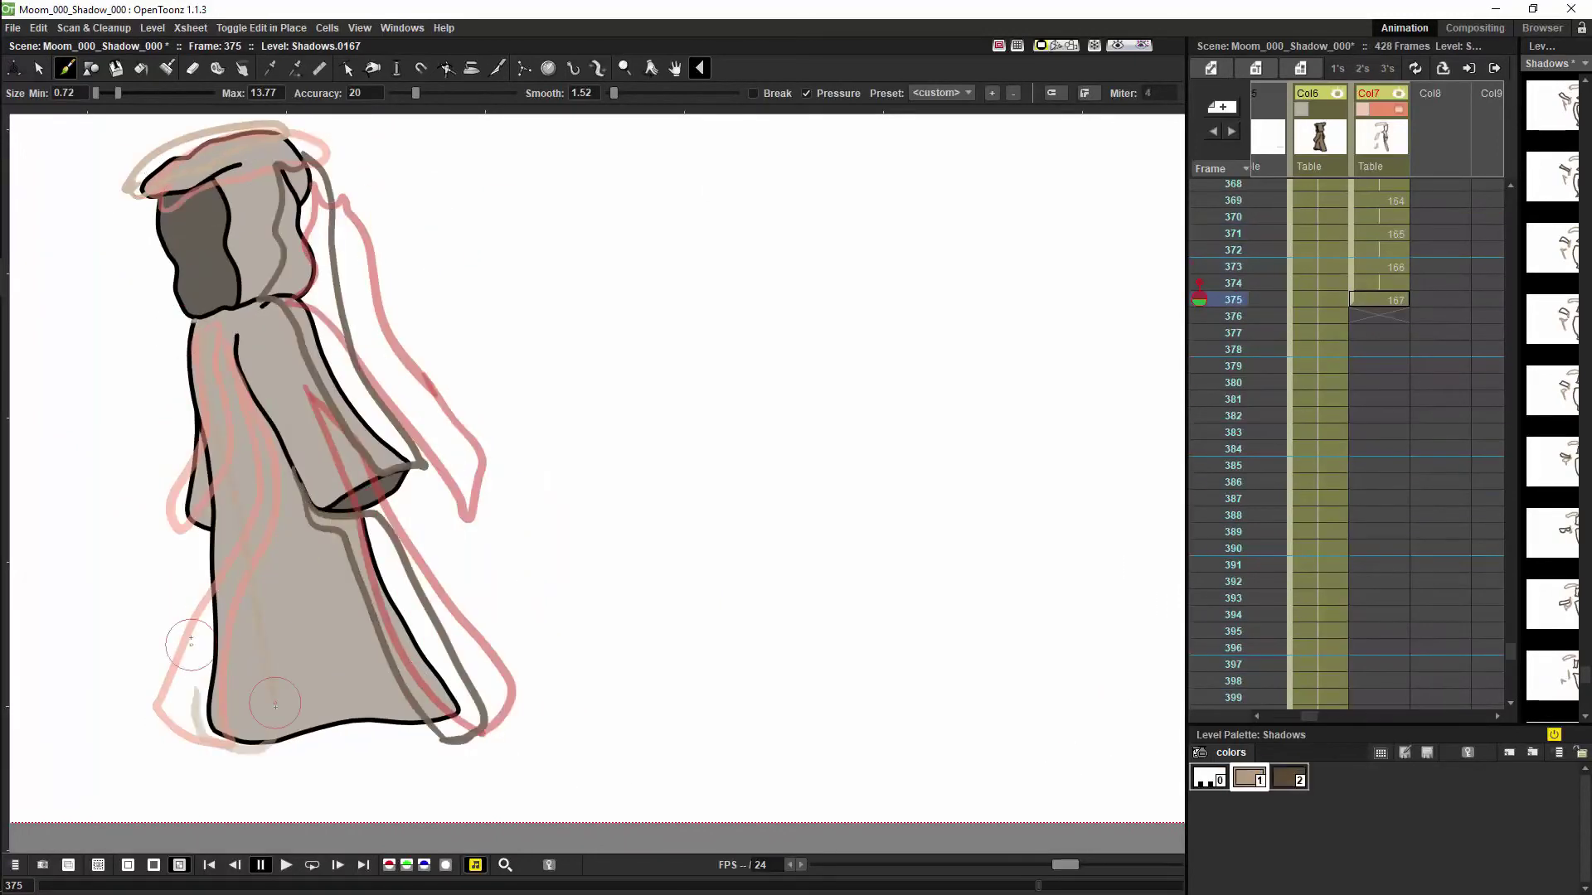
Step: Outline and fill the robed character's light and shadow shapes frame by frame on level G with palette styles 2 and 3
scroll(798, 553, up, 1)
scroll(799, 553, down, 1)
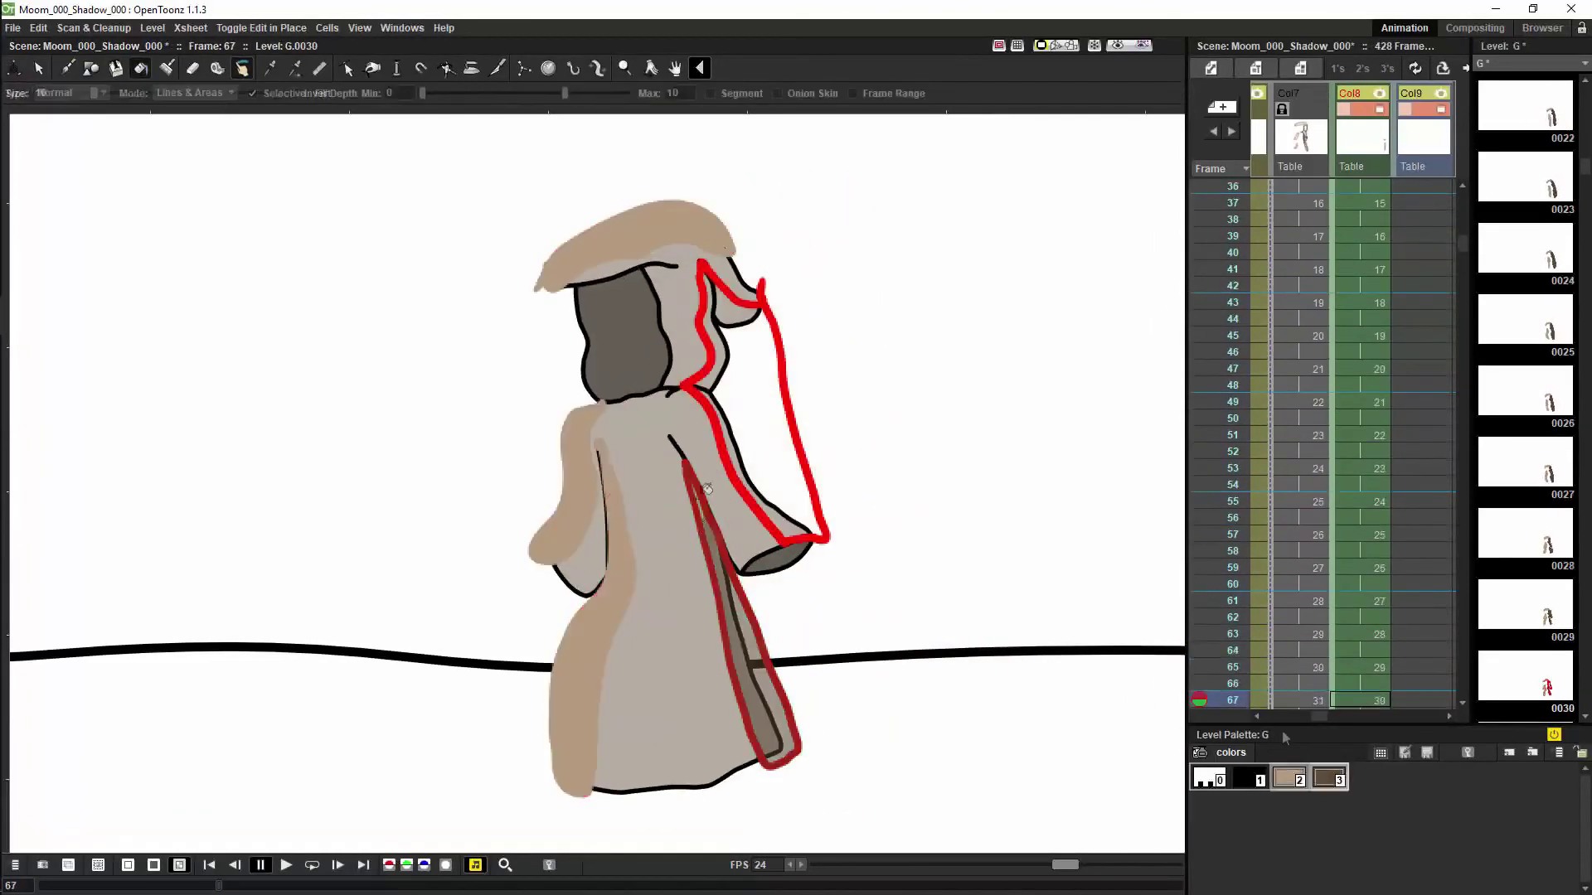
click(1329, 779)
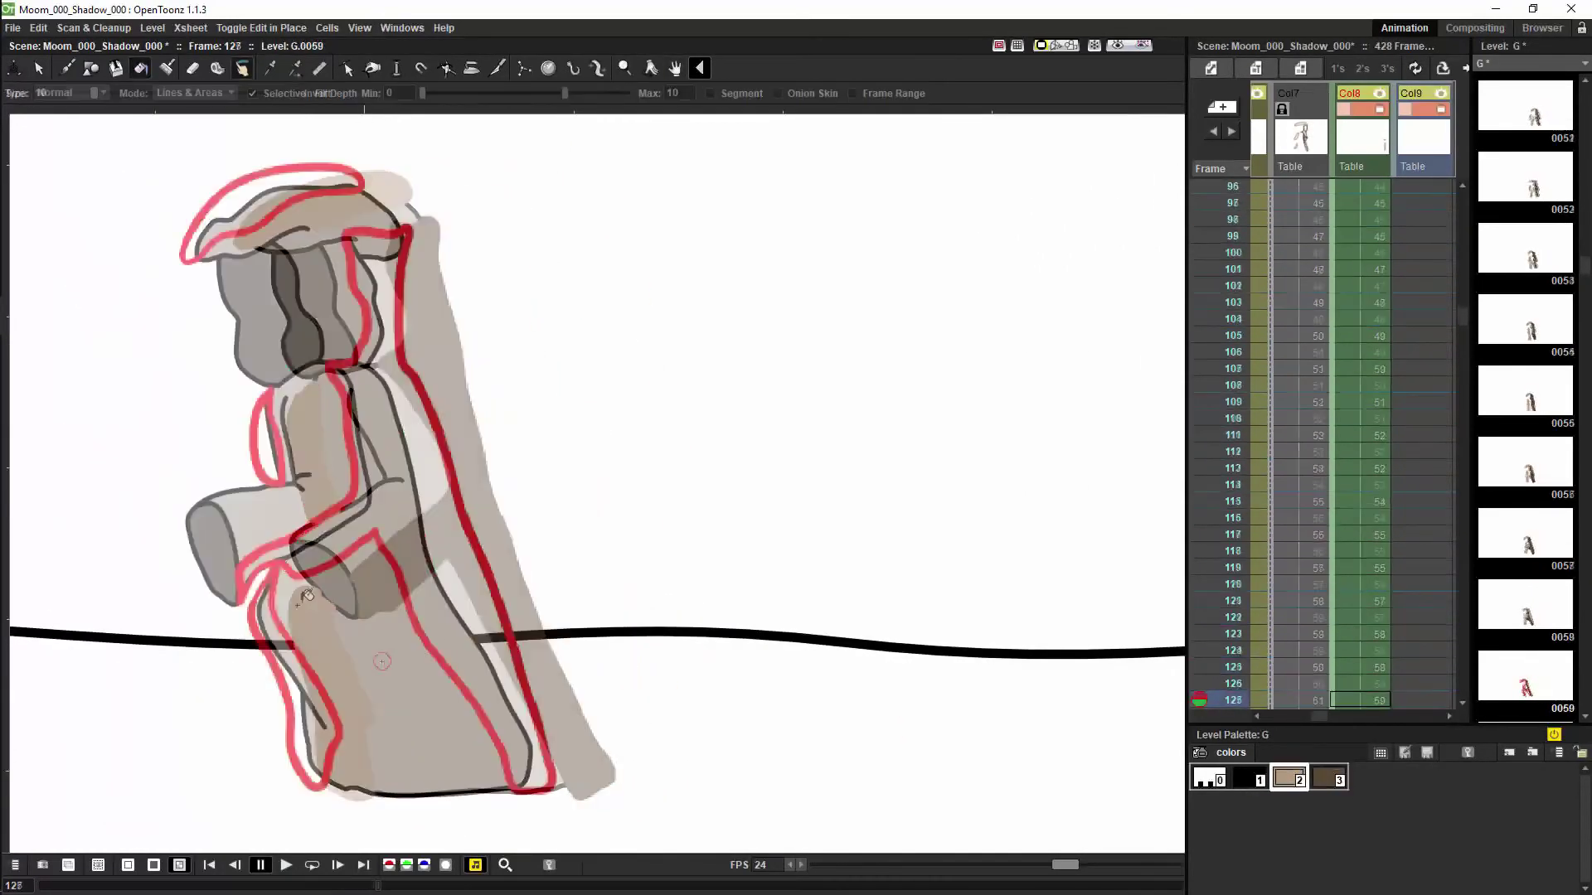
key(f)
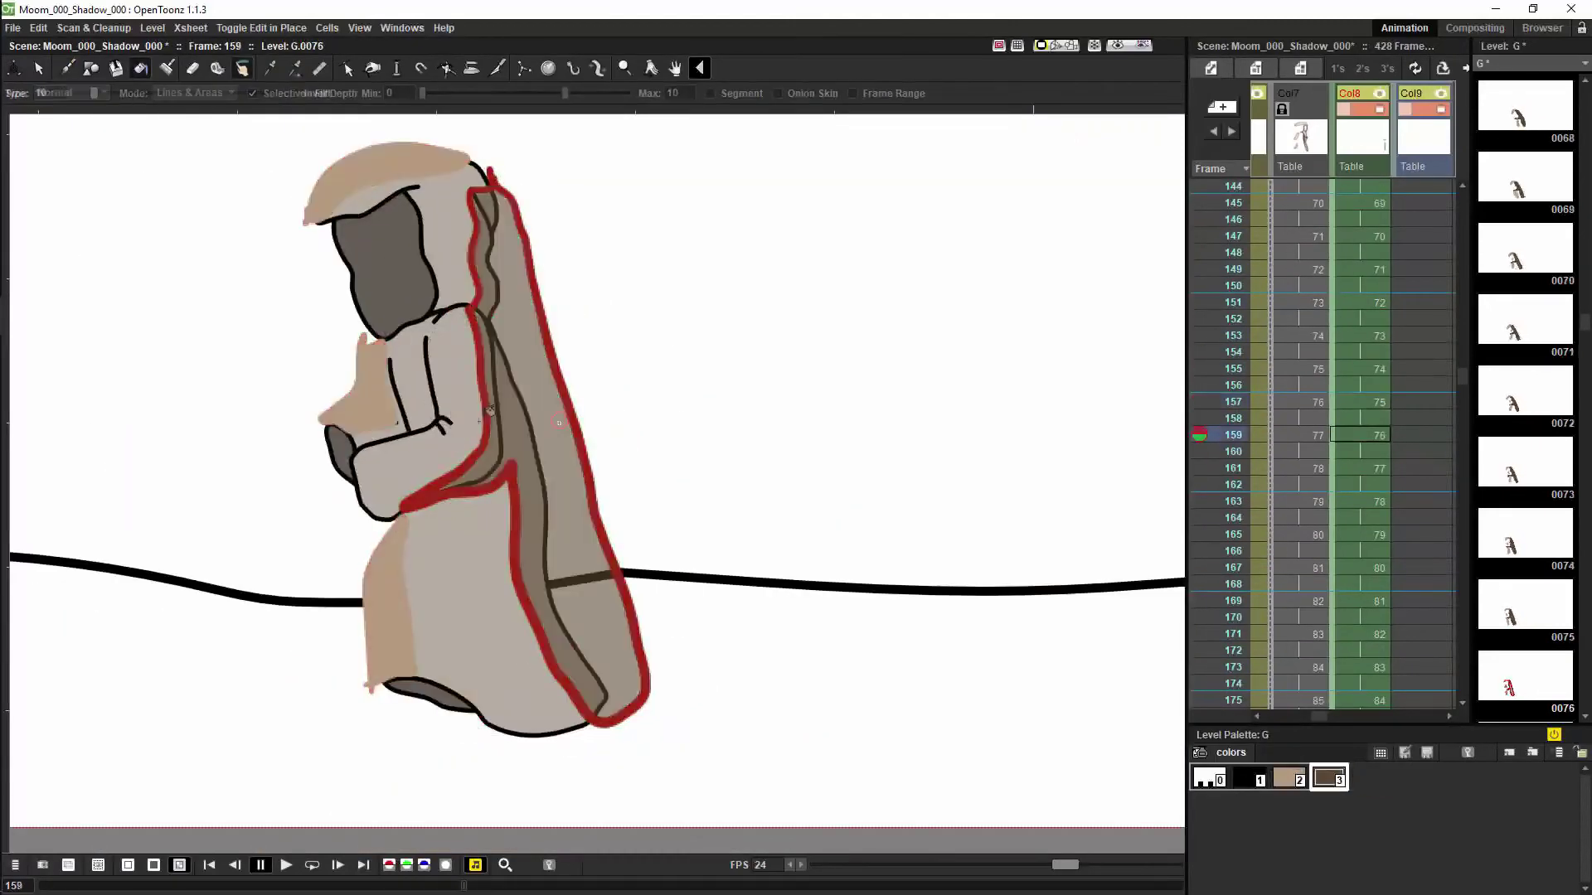
key(shift+f)
key(f)
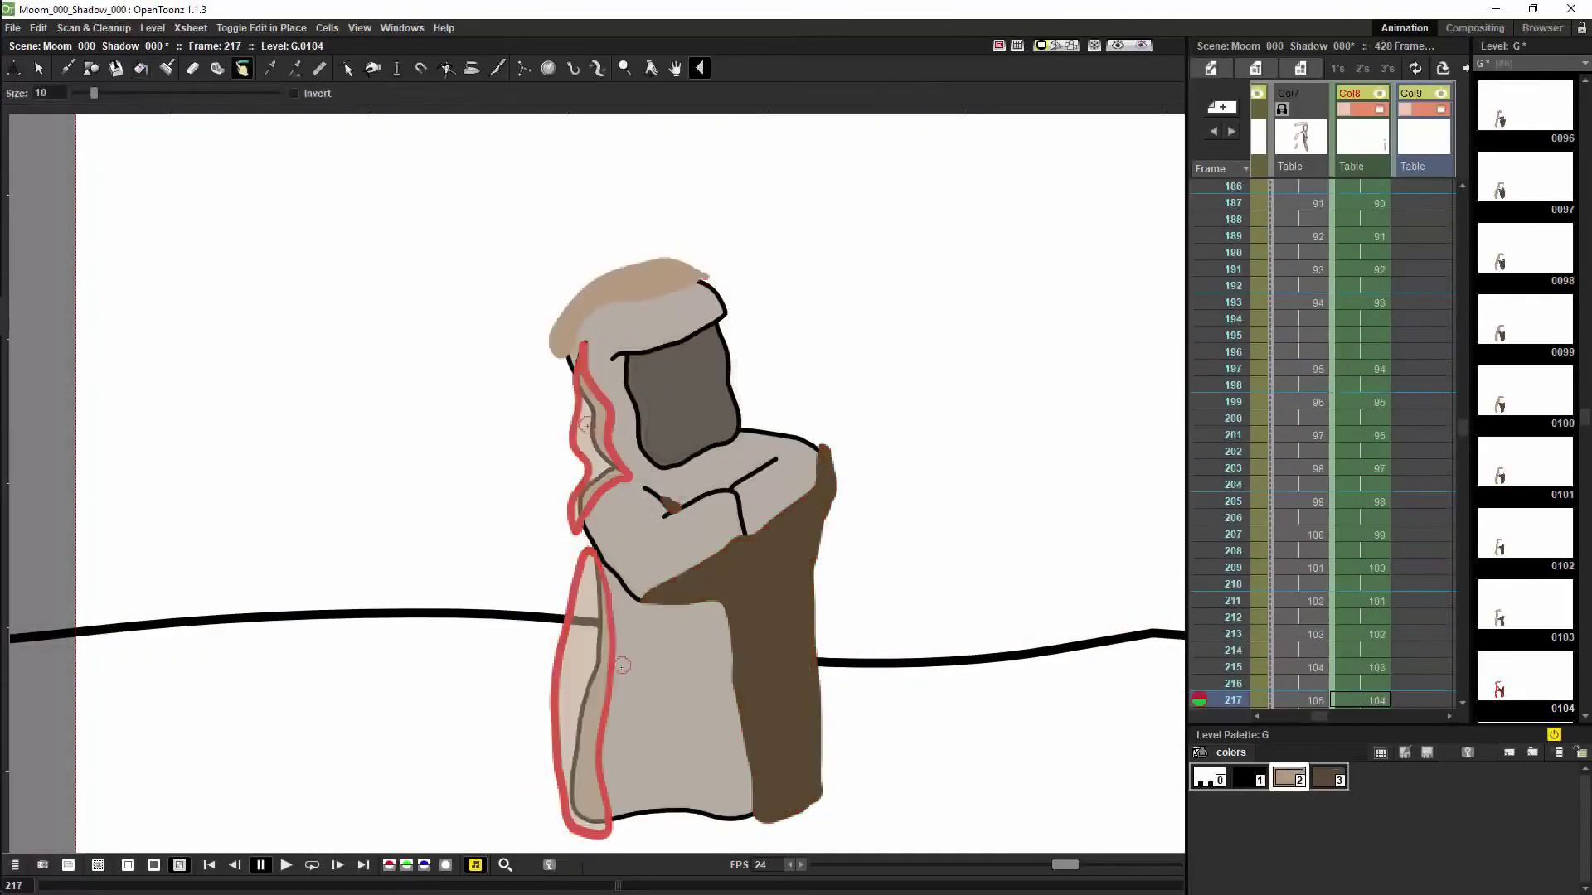
key(shift+f)
scroll(586, 423, down, 3)
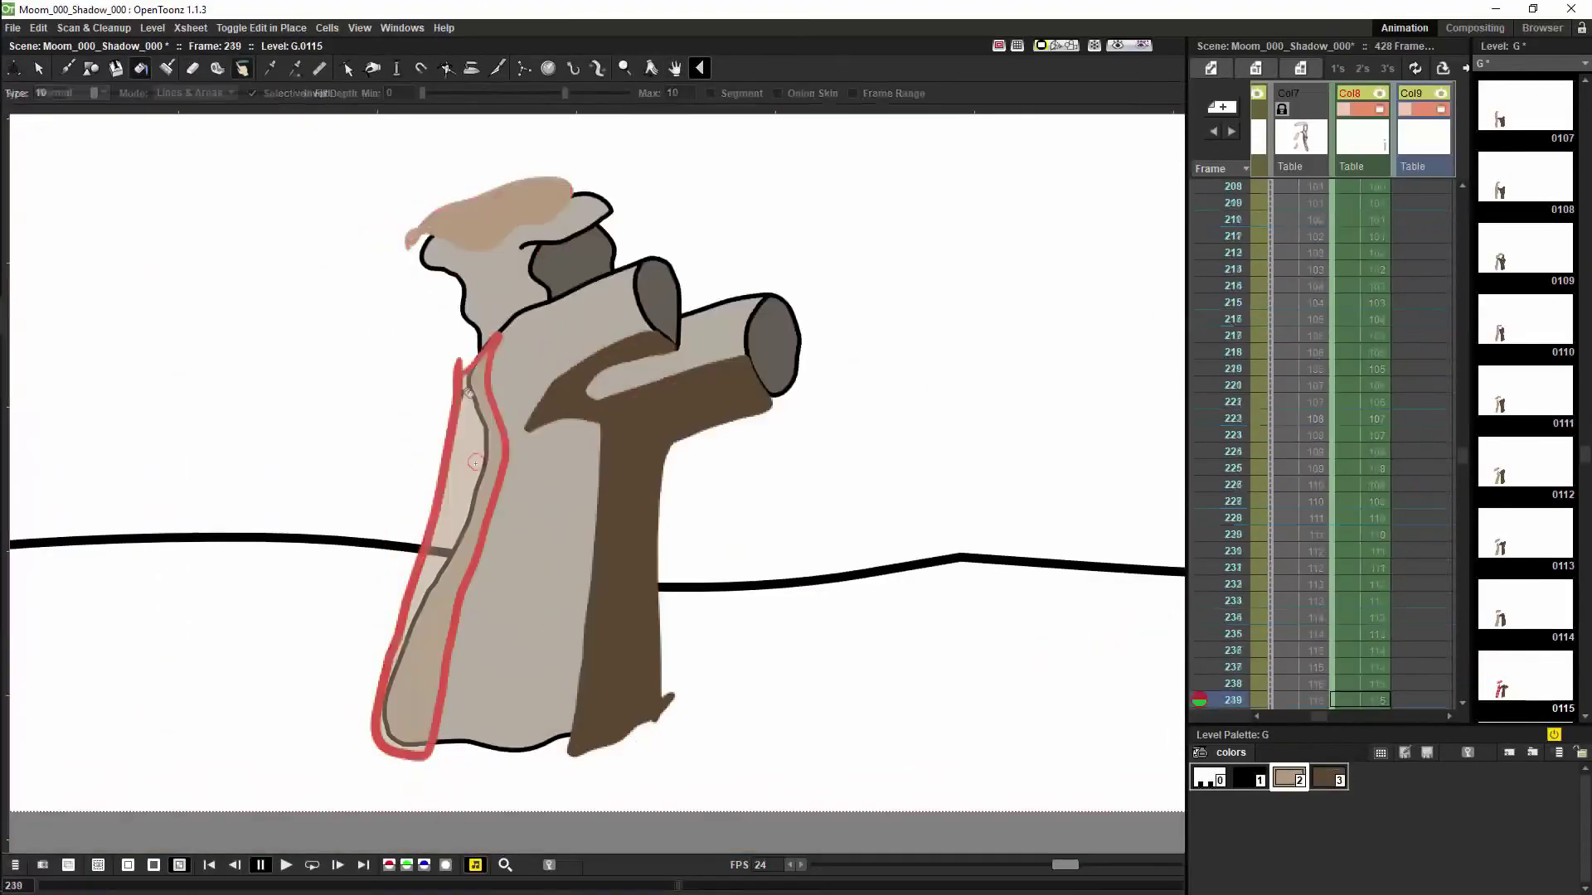
key(f)
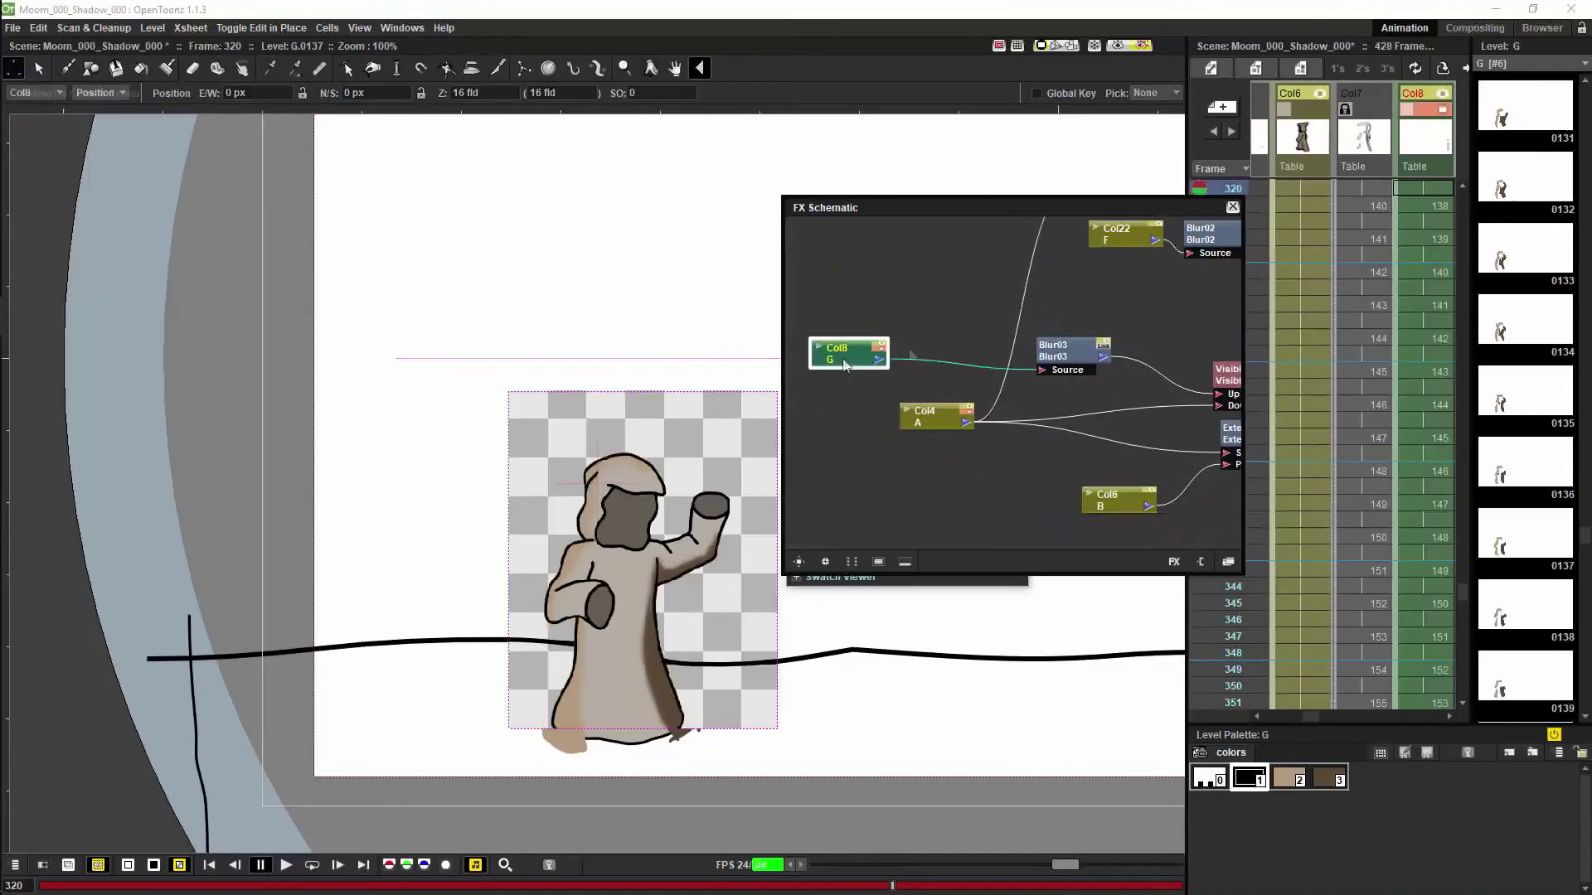
Step: Add a Transparency effect from the Image_Adjust category between the Col8 node and Blur03
right_click(947, 351)
mouse_move(1020, 356)
mouse_move(1151, 431)
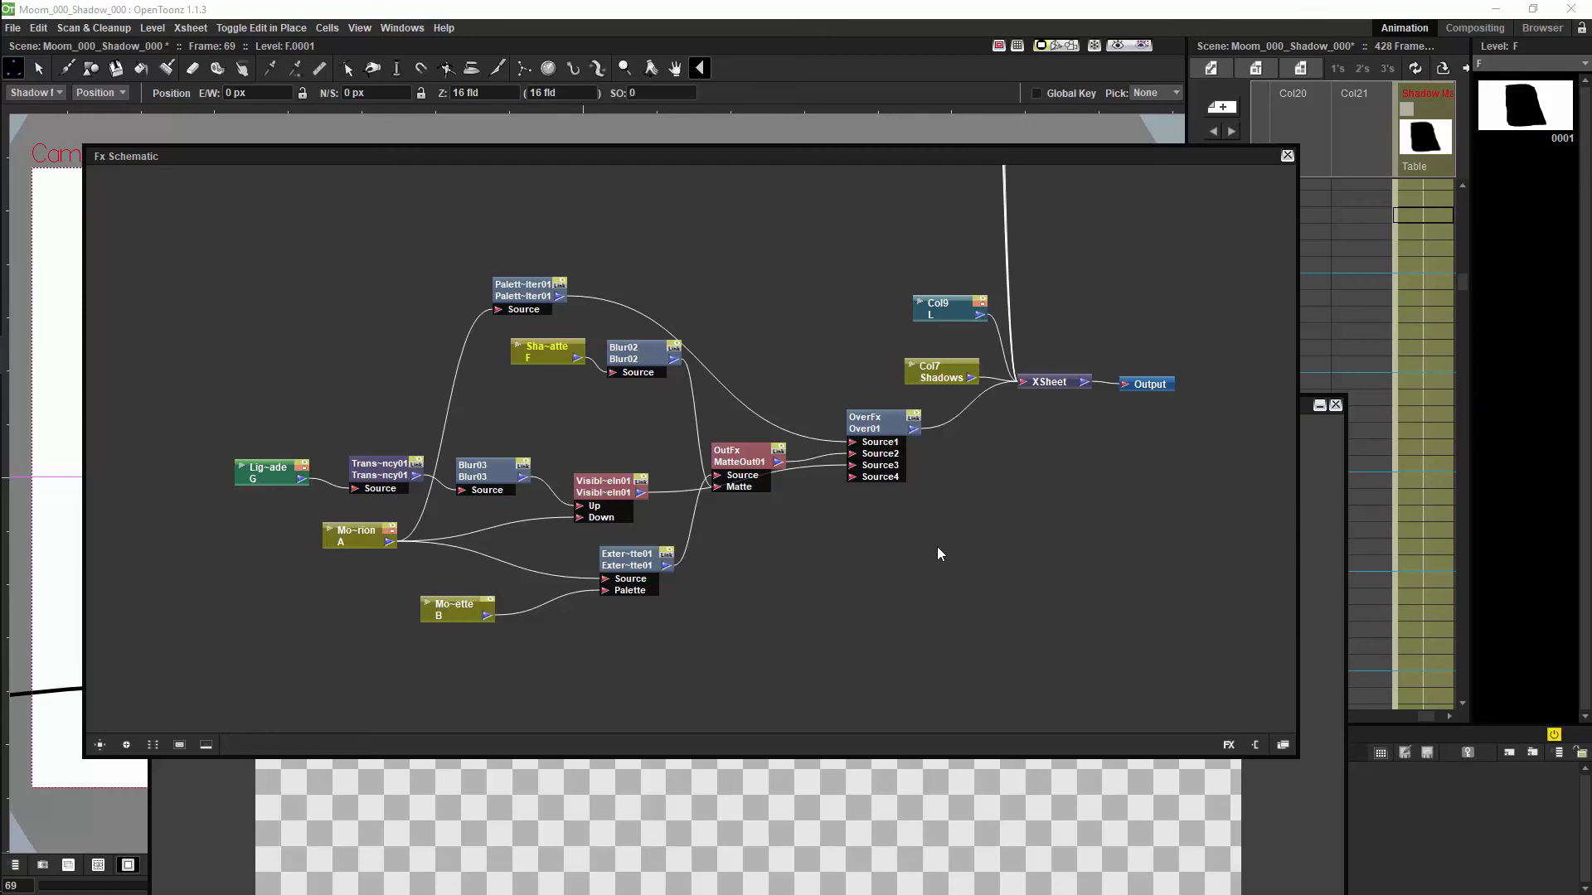
Step: Follow the light and shade chain from level G, and shift the Visible Matte In and Matte Out nodes slightly upward
click(274, 482)
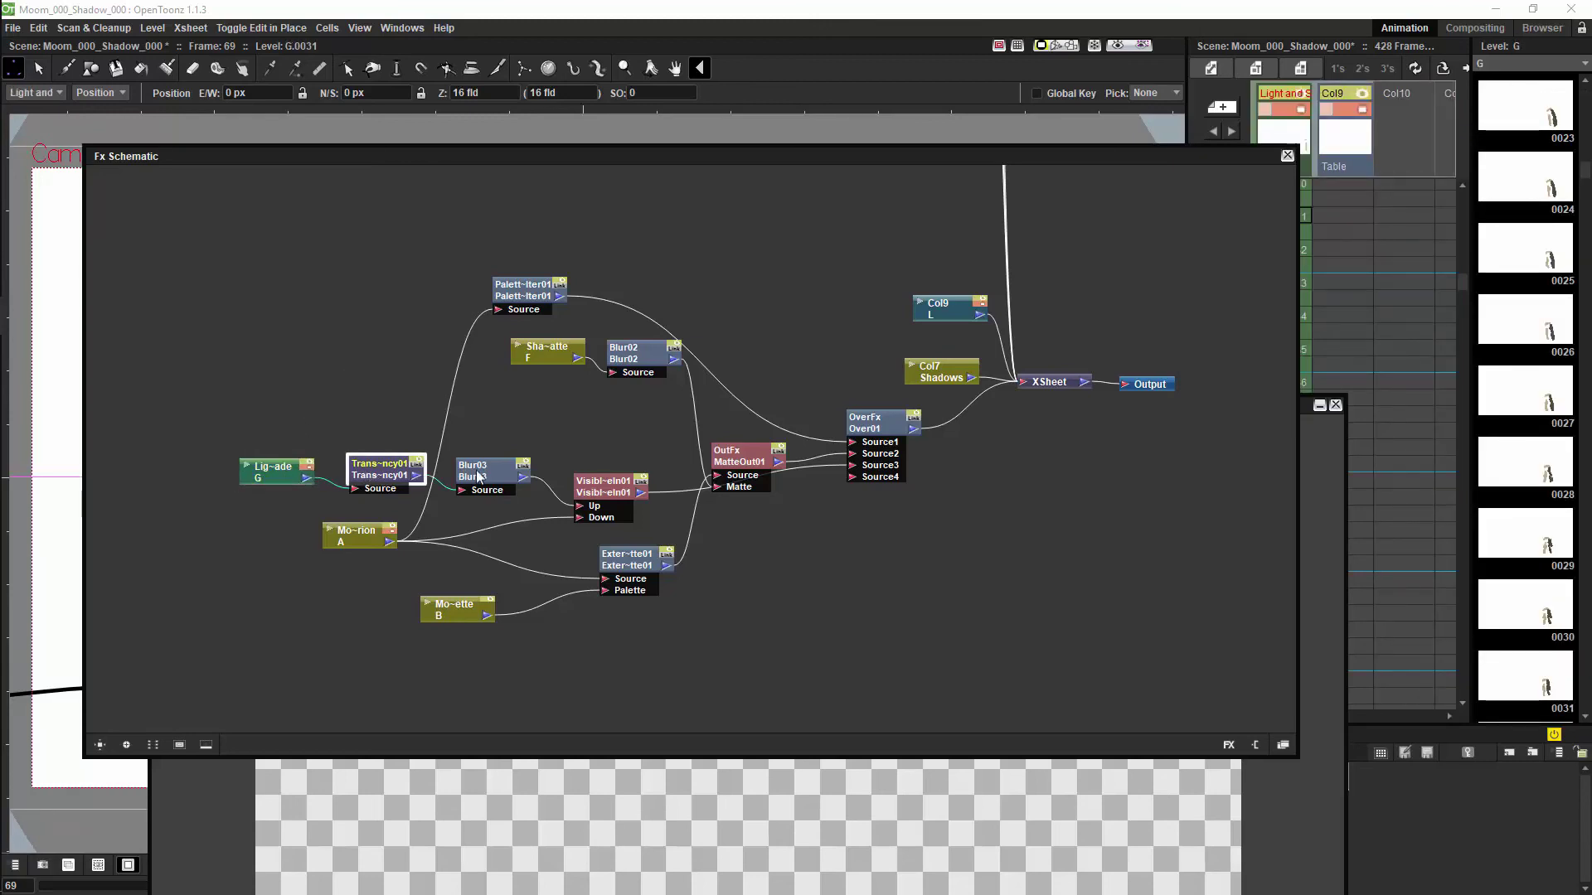
drag(602, 490, 606, 475)
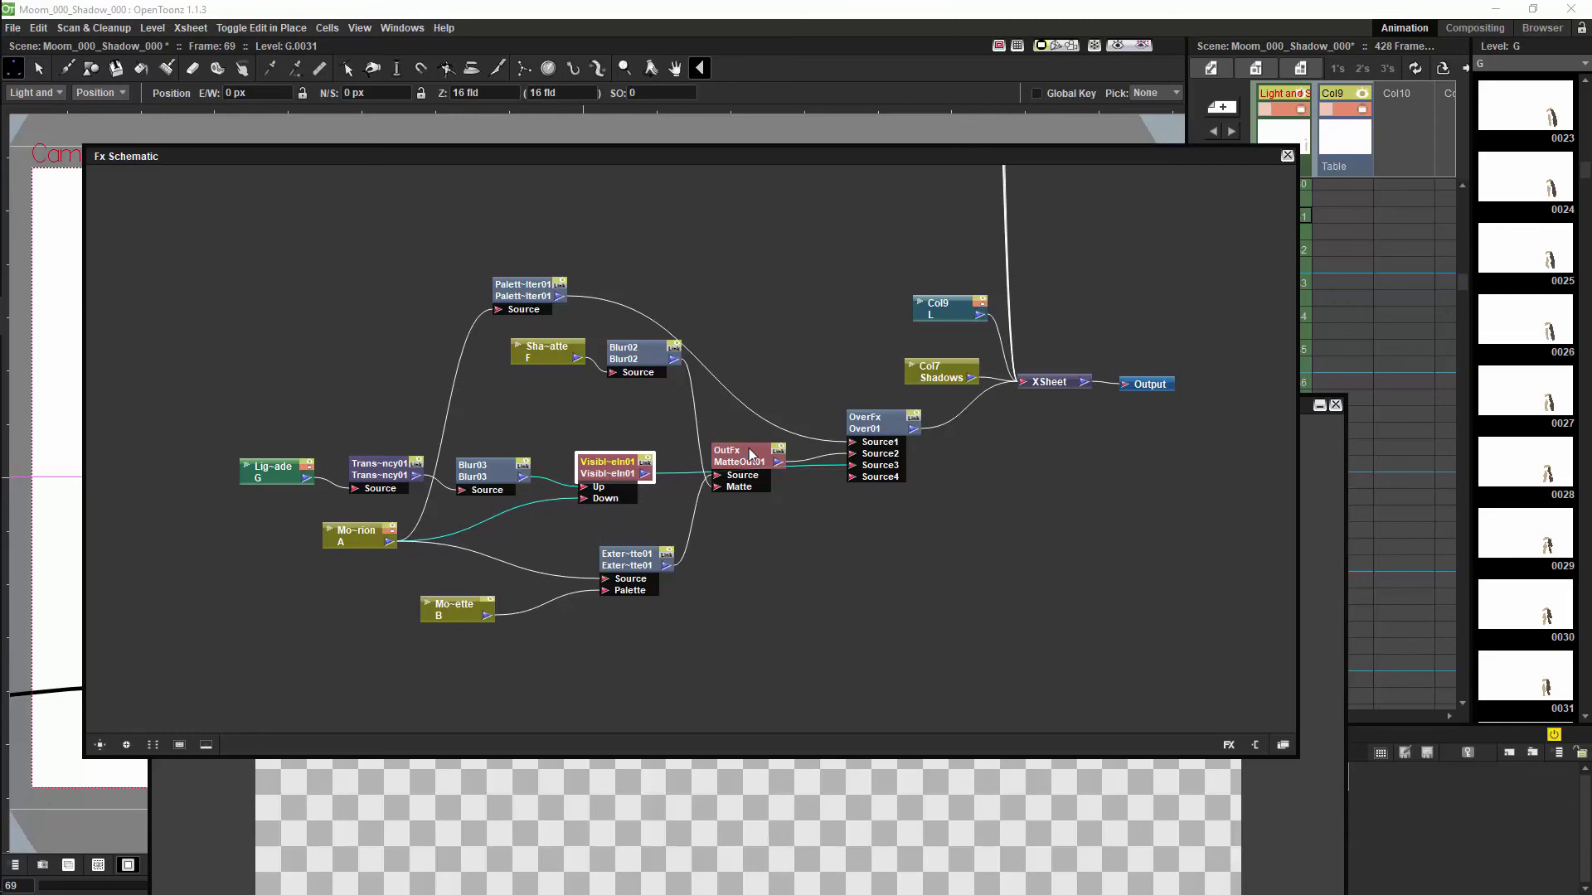
drag(749, 453, 753, 446)
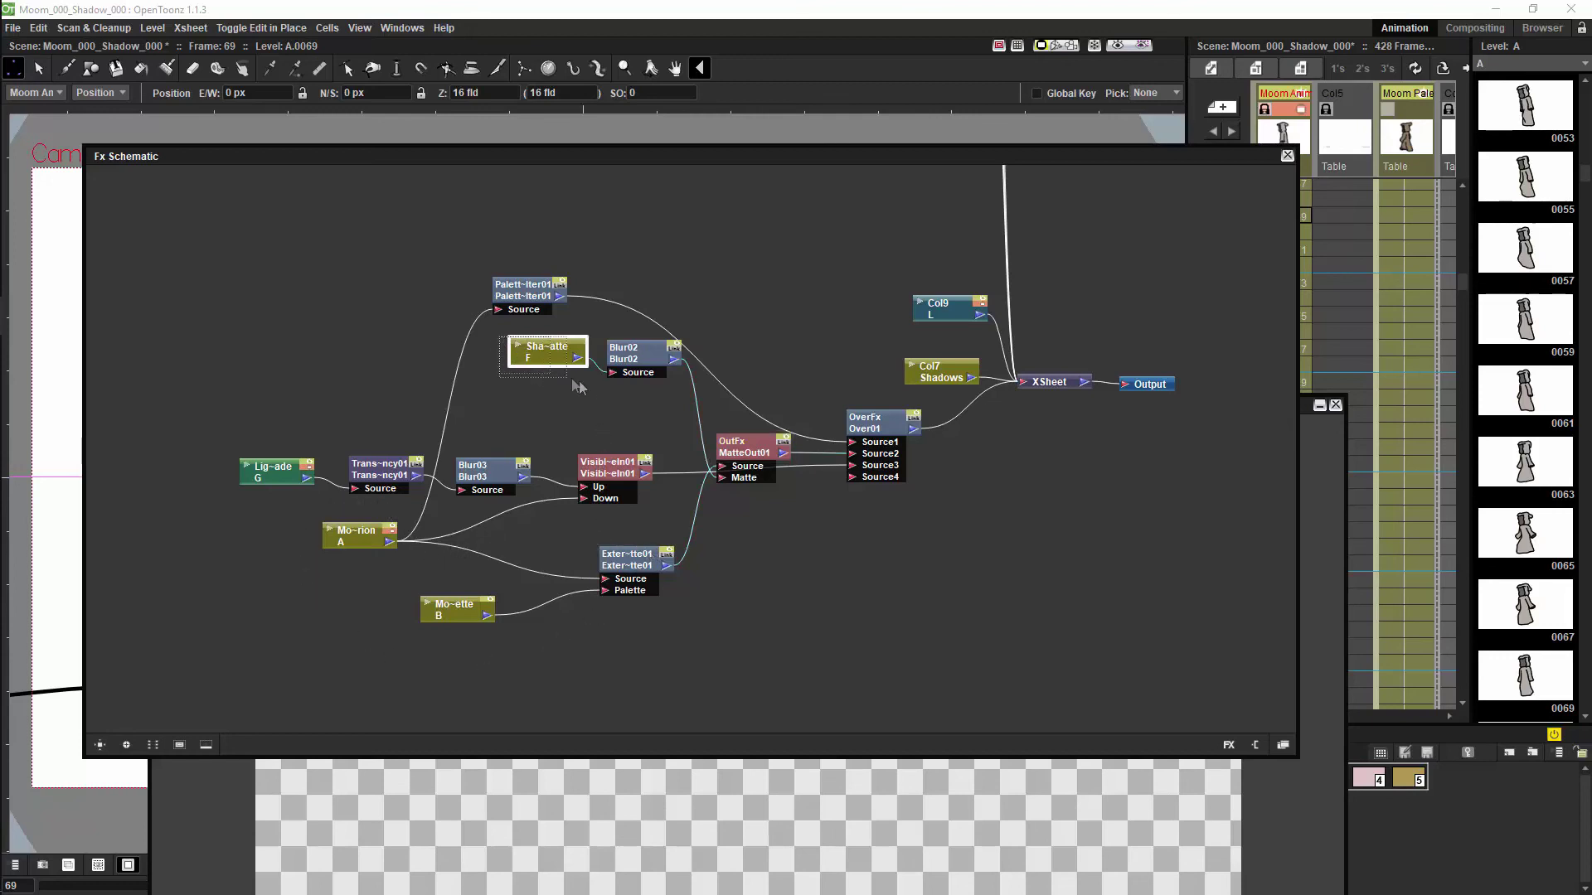
Step: Arrange the shadow matte and Blur02 nodes above the Visible Matte In row, with the External Palette node and level B below it
drag(652, 365, 652, 588)
click(751, 461)
drag(755, 461, 747, 454)
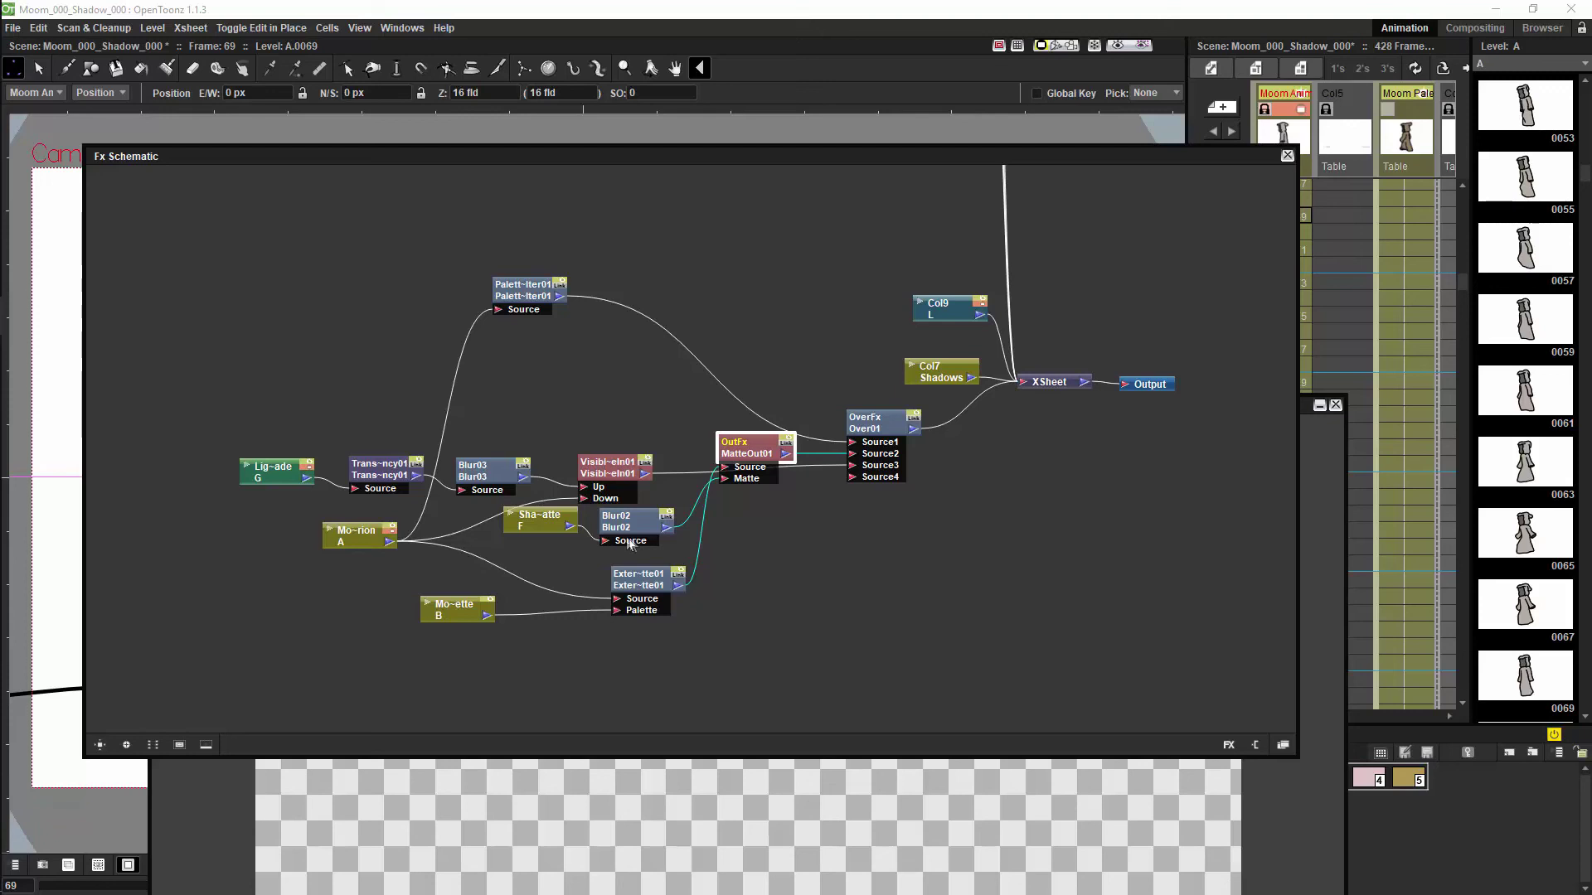
drag(557, 538, 547, 422)
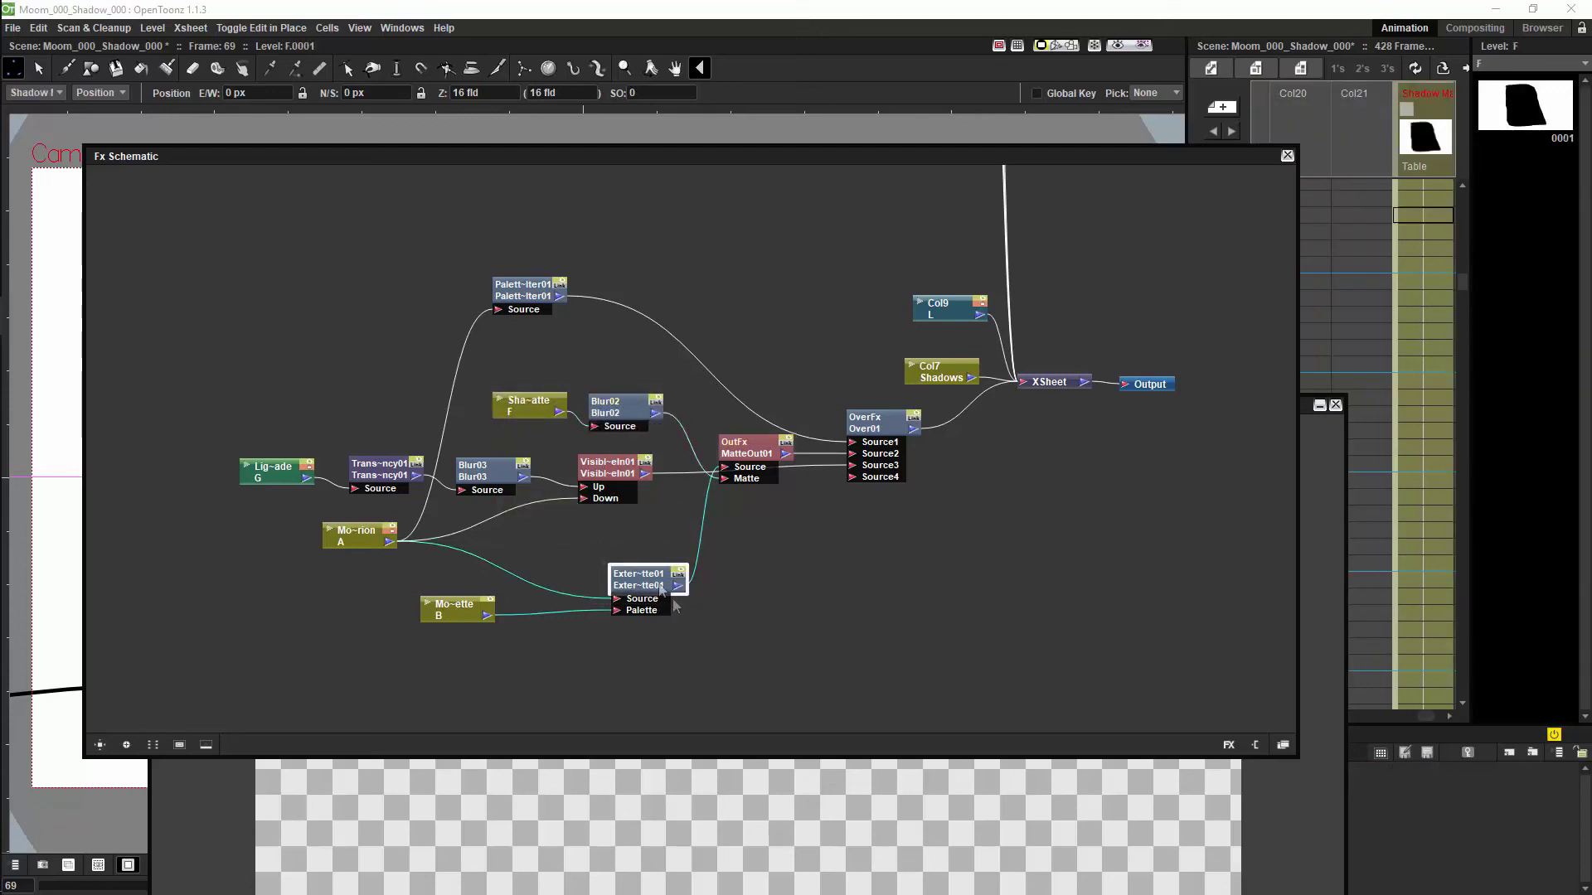
drag(643, 576, 632, 543)
drag(469, 596, 388, 564)
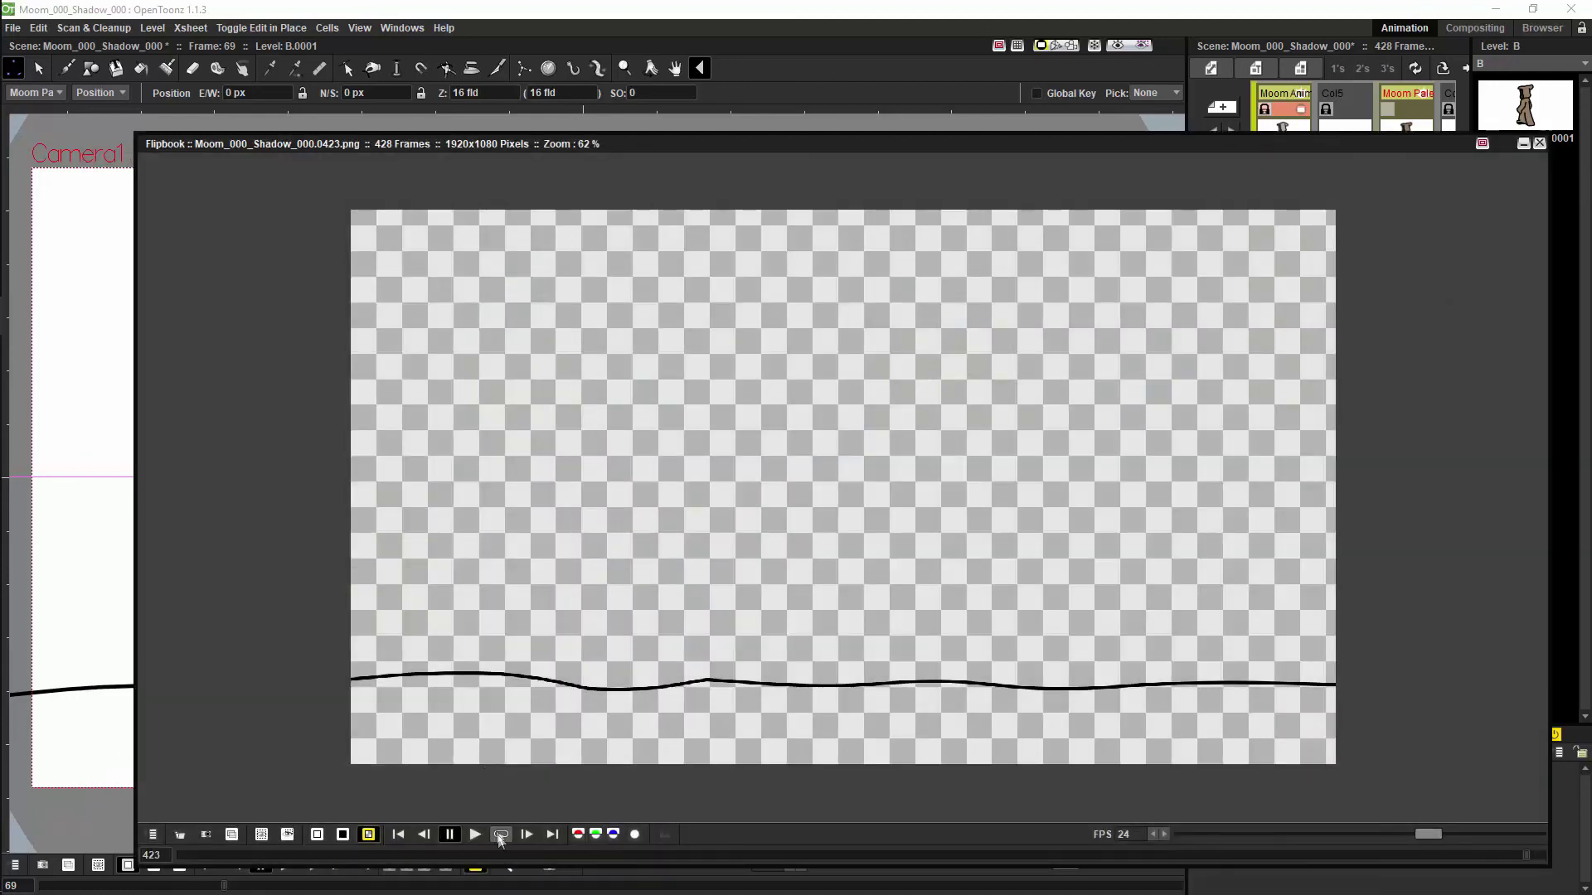
Step: Play the rendered Moom_000_Shadow_000 animation in a loop in the Flipbook
click(499, 836)
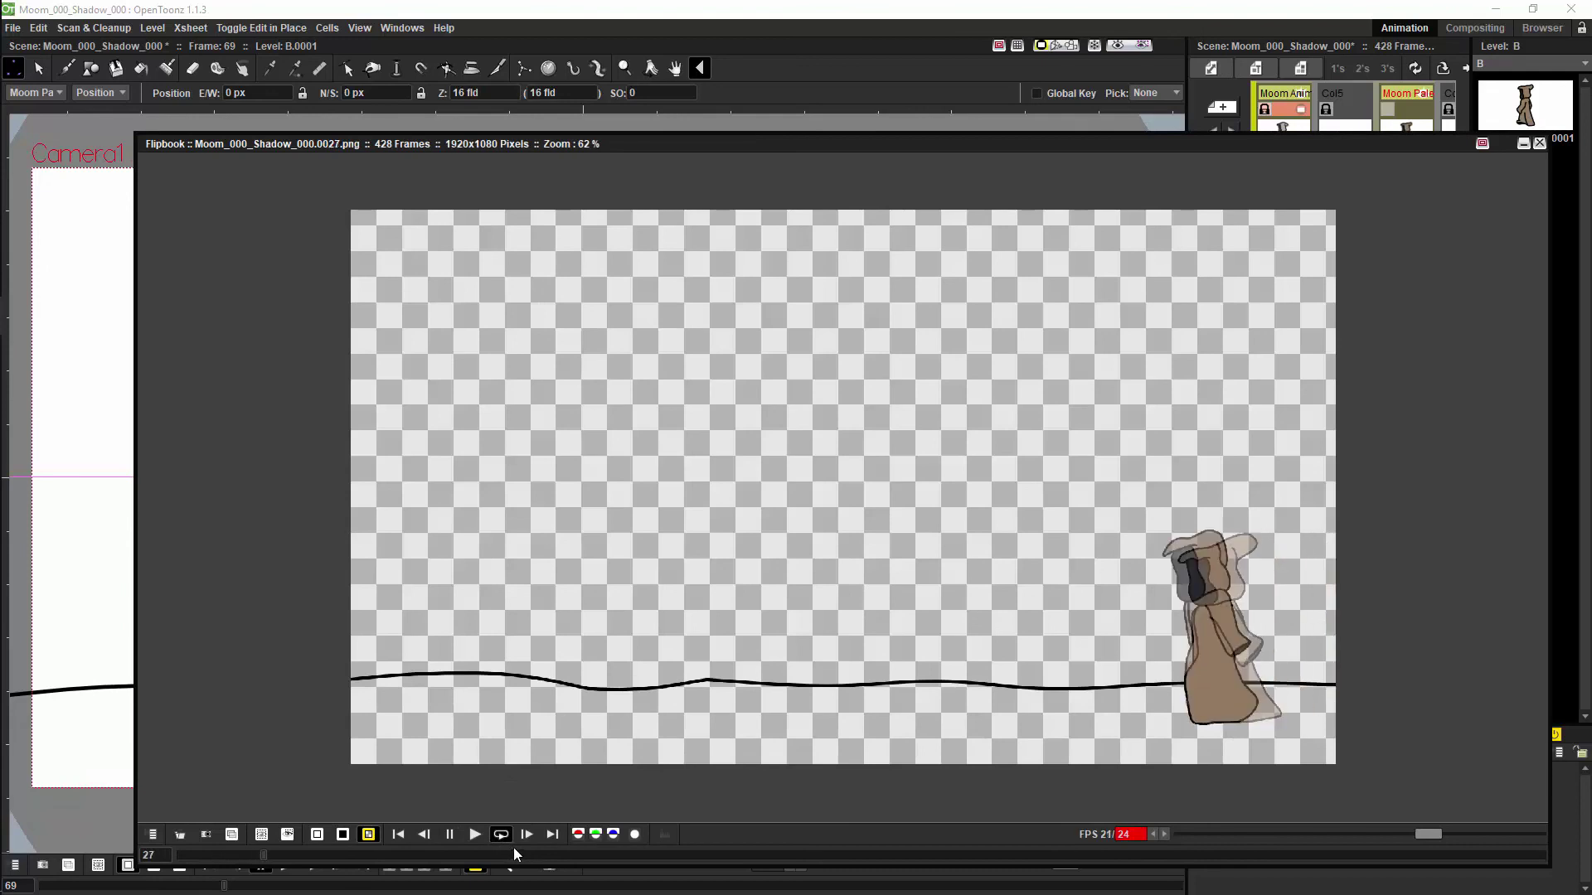